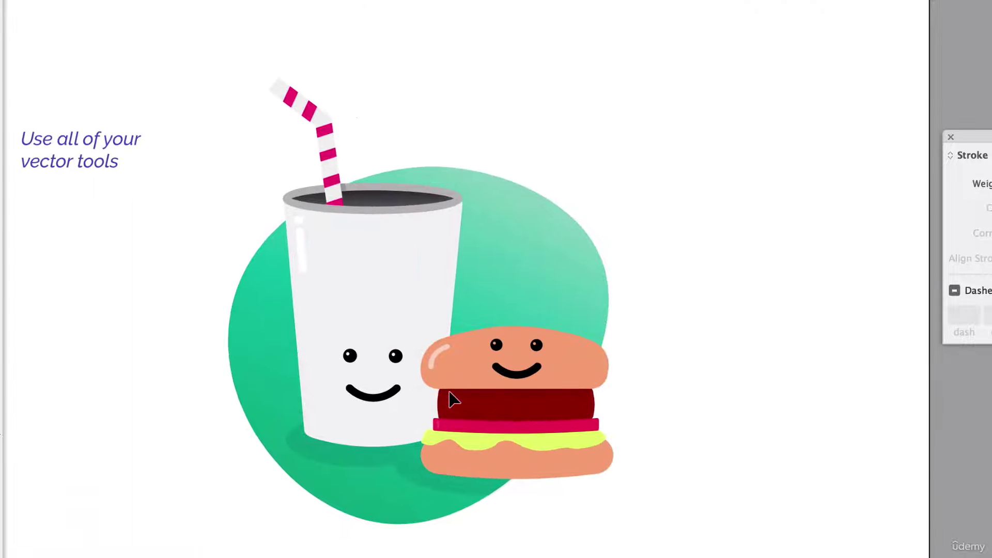
Step: Move the reference cup and burger artwork toward the artboard's right side, lock Layer 1, and make the student layer active
scroll(448, 385, up, 1)
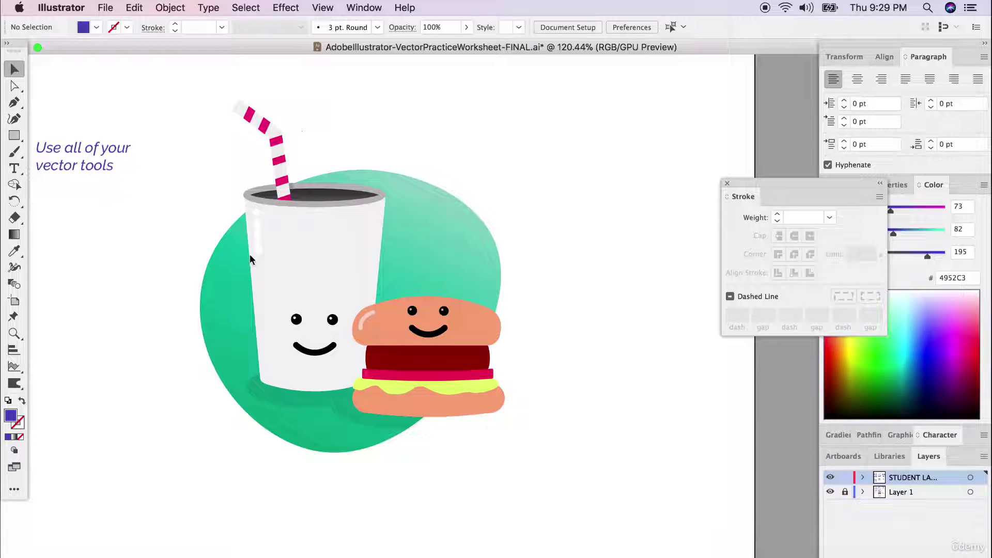
scroll(249, 255, left, 3)
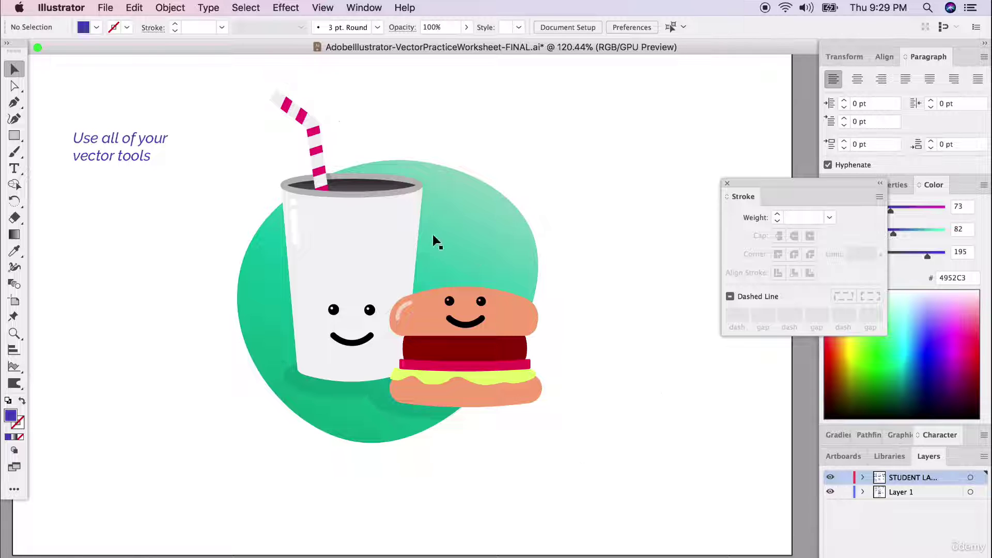
drag(455, 312, 648, 314)
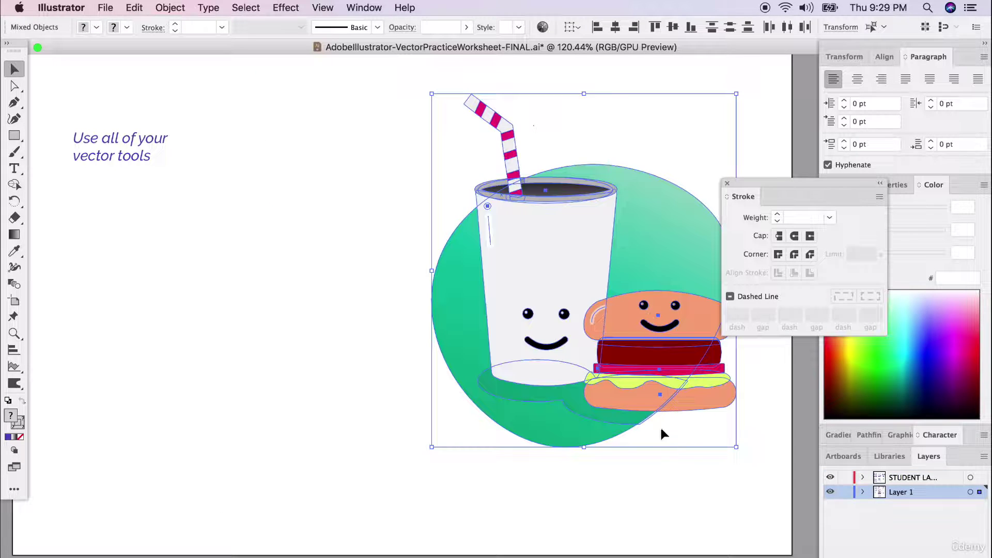
click(845, 492)
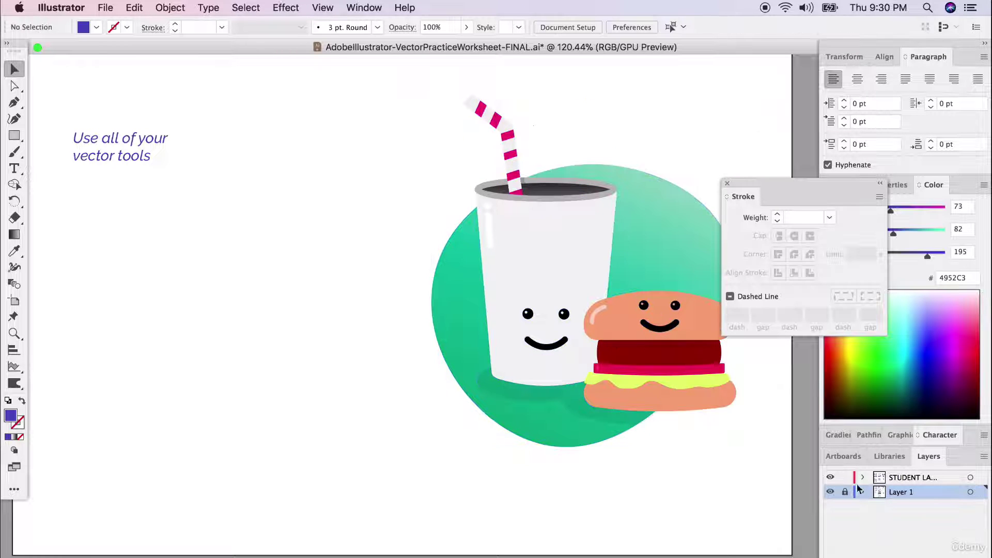
click(880, 476)
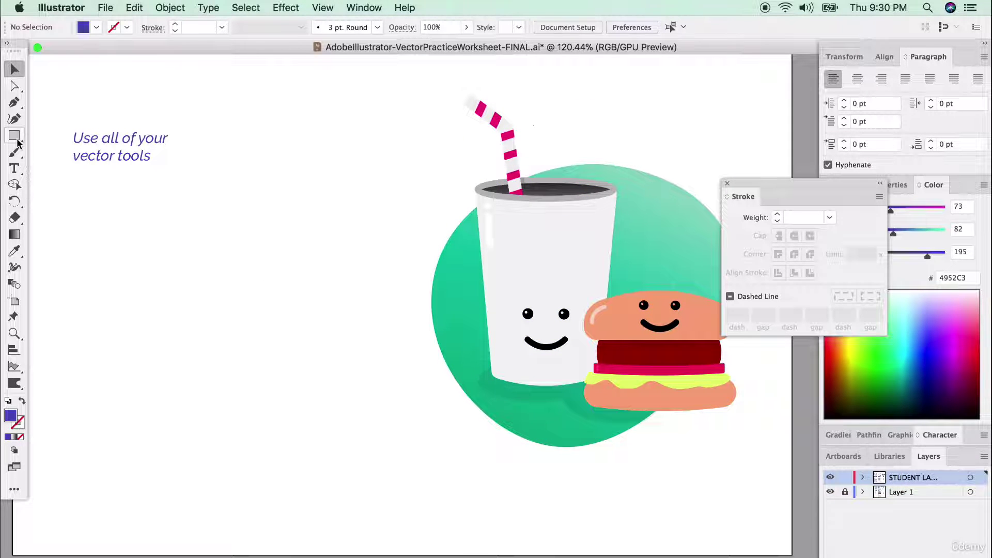
Step: Draw a tall rectangle beside the reference cup and bow its top and bottom edges downward with the Curvature tool
drag(15, 135, 45, 135)
drag(196, 198, 335, 417)
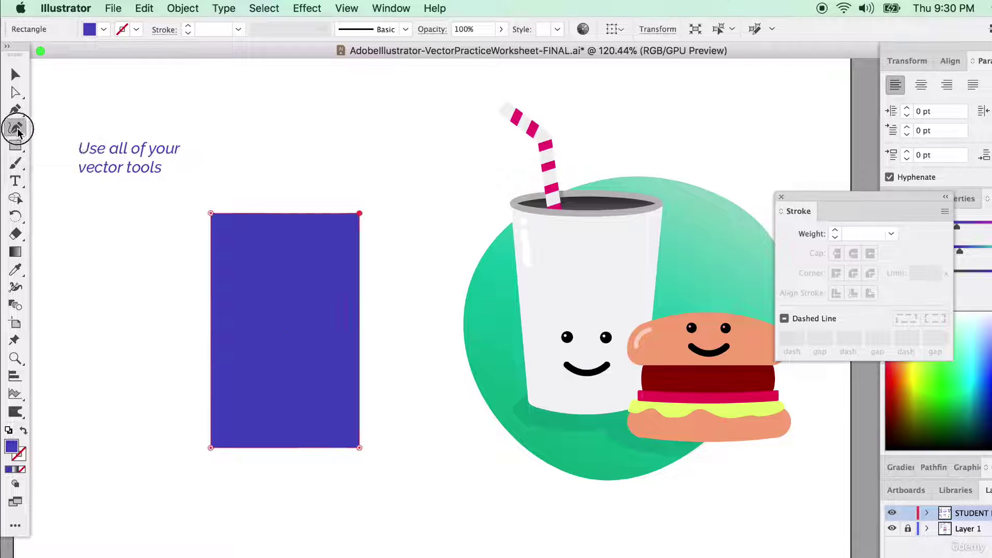
click(15, 119)
drag(287, 216, 283, 226)
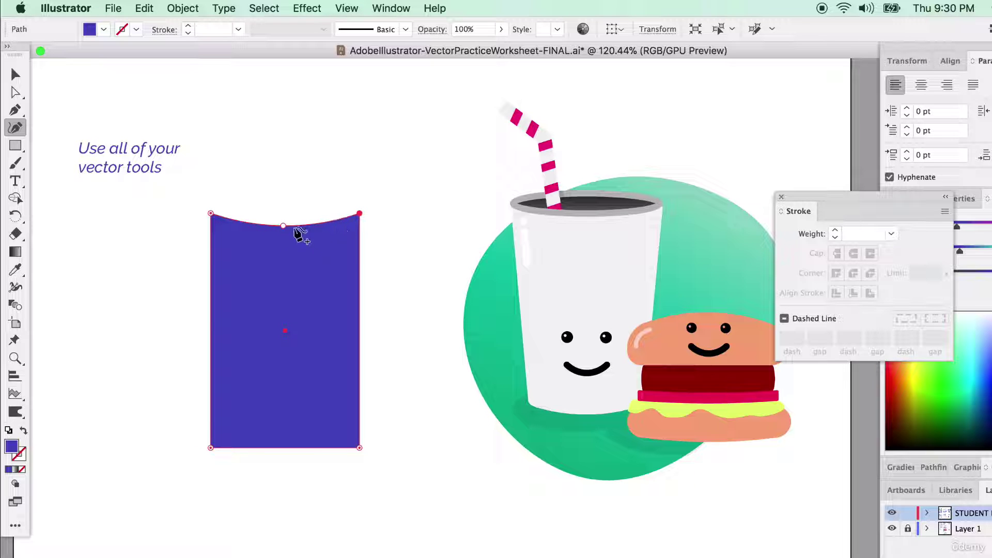
drag(288, 449, 287, 463)
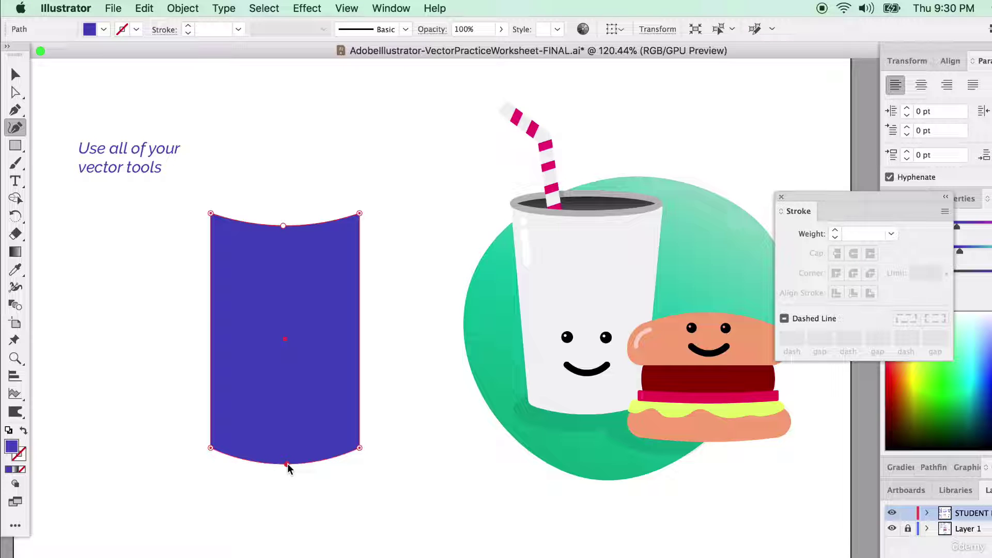
Step: Taper the cup body by moving its top corners outward and its bottom corners slightly inward
drag(210, 213, 200, 211)
drag(362, 214, 367, 210)
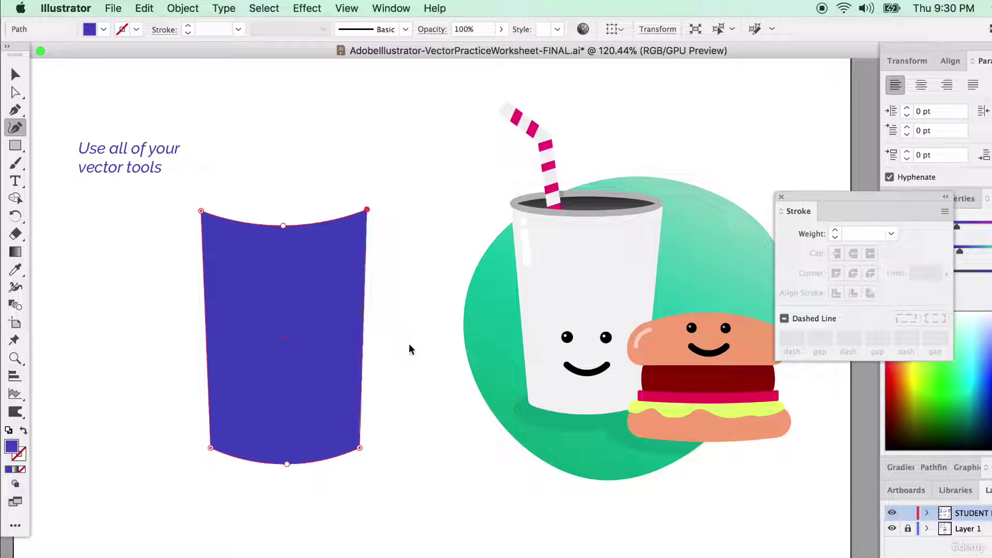
drag(211, 447, 213, 446)
drag(359, 448, 358, 445)
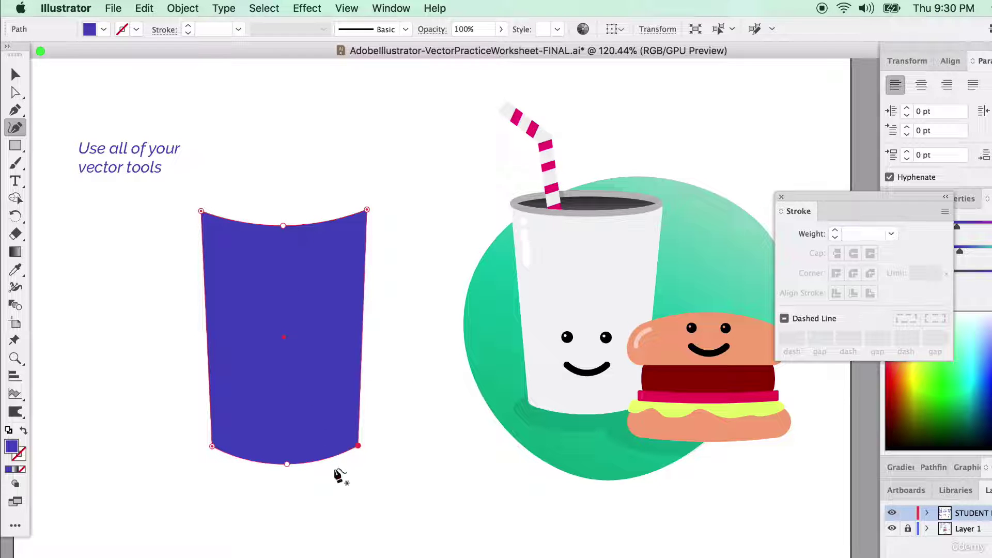
click(15, 74)
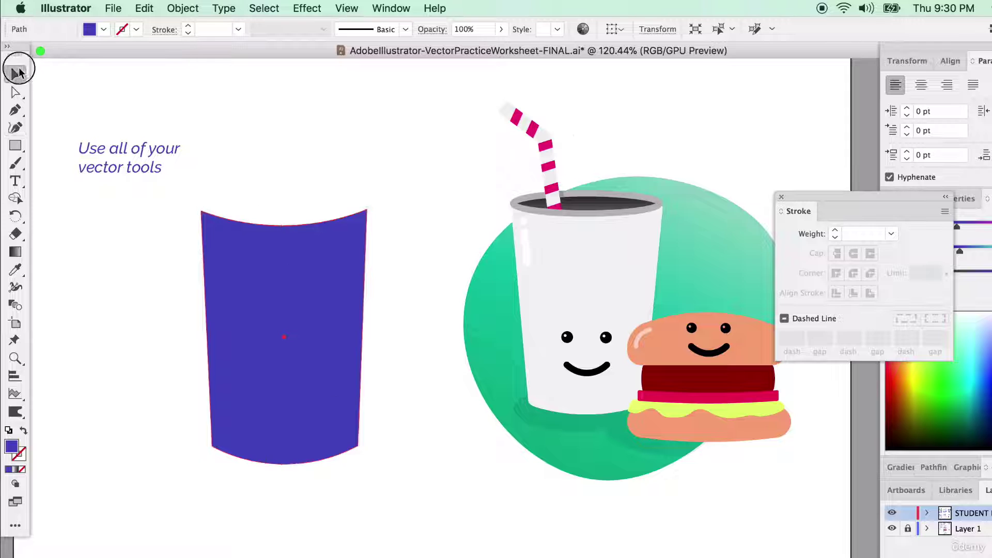
Step: Draw a flat ellipse across the cup body's top edge, spanning its full width
click(16, 150)
click(58, 163)
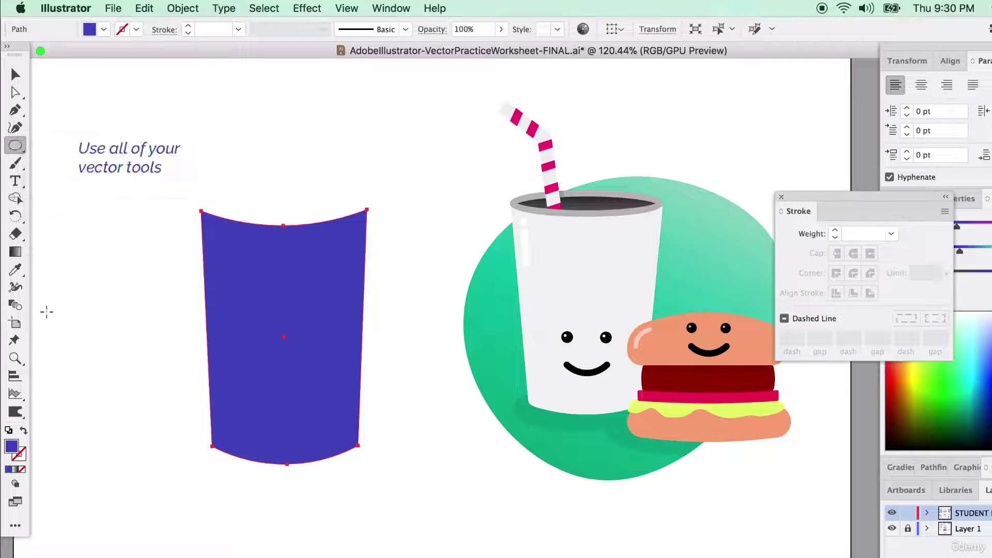
click(23, 431)
key(shift+x)
click(15, 75)
click(73, 80)
click(13, 147)
drag(201, 193, 366, 227)
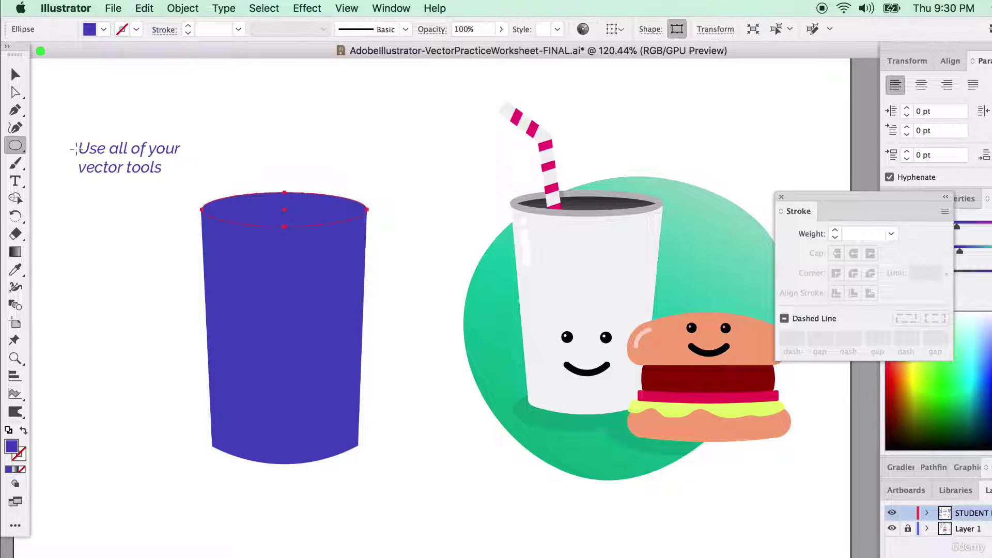
Step: Give the top ellipse the gray of the reference cup's rim as a 6 pt stroke with no fill
click(15, 74)
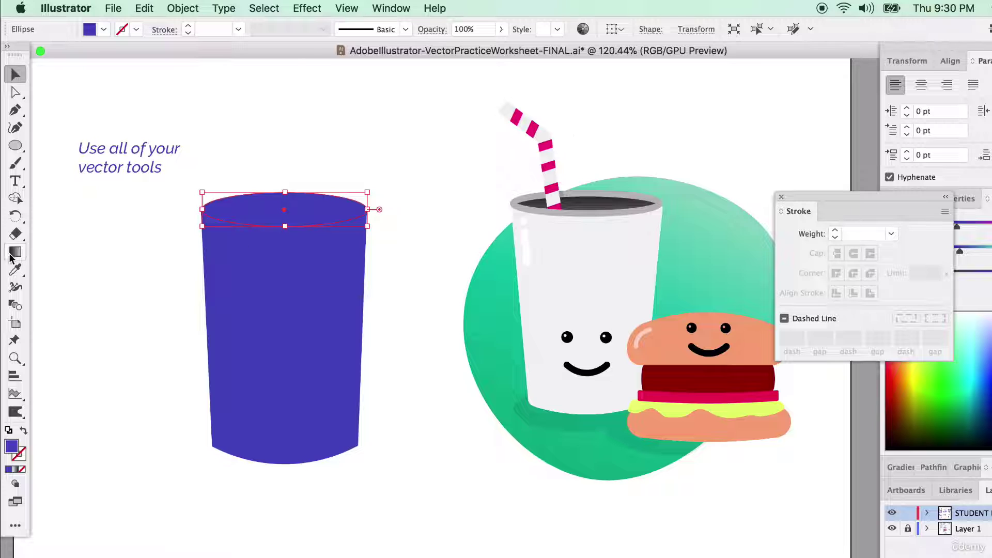
click(15, 270)
click(543, 208)
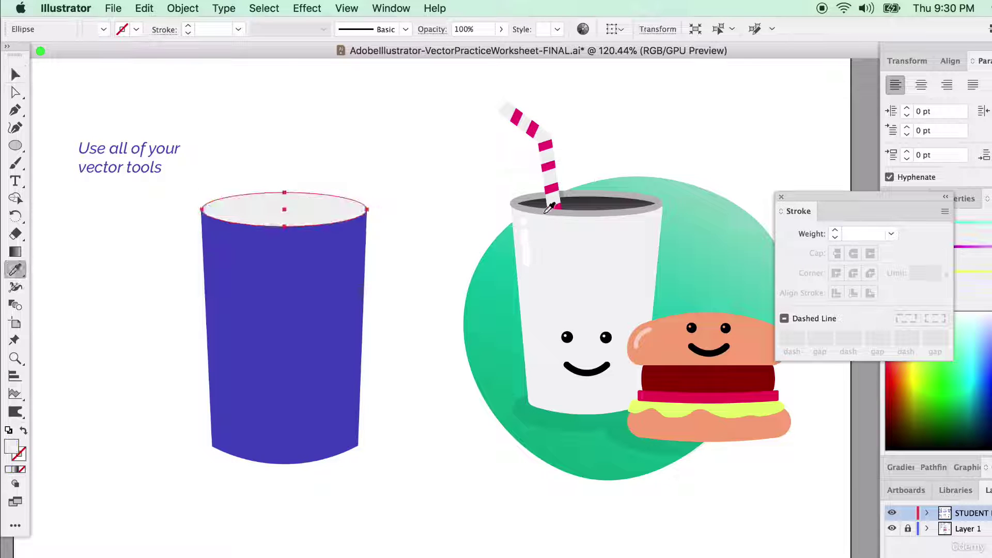
click(552, 210)
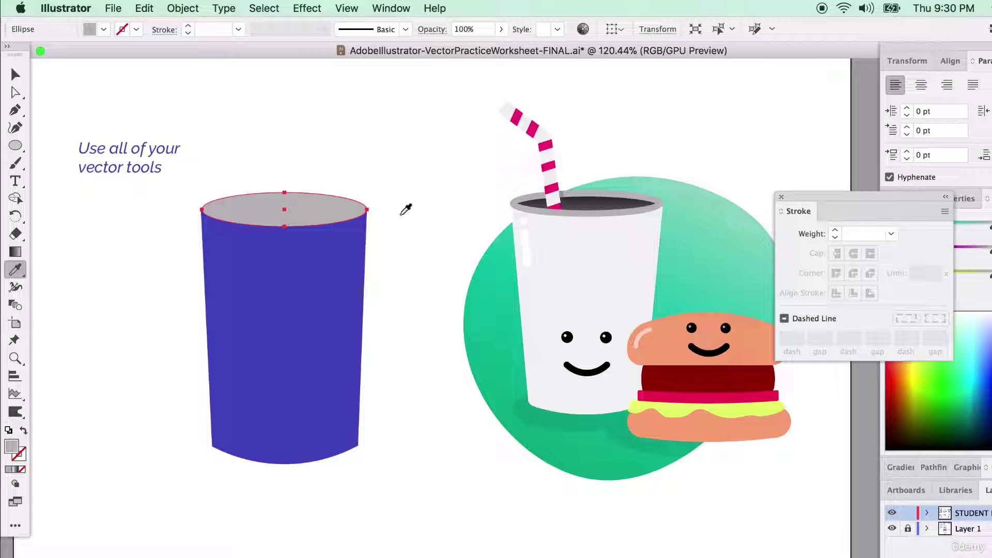
click(23, 430)
click(835, 231)
click(836, 230)
click(835, 231)
click(835, 230)
click(835, 230)
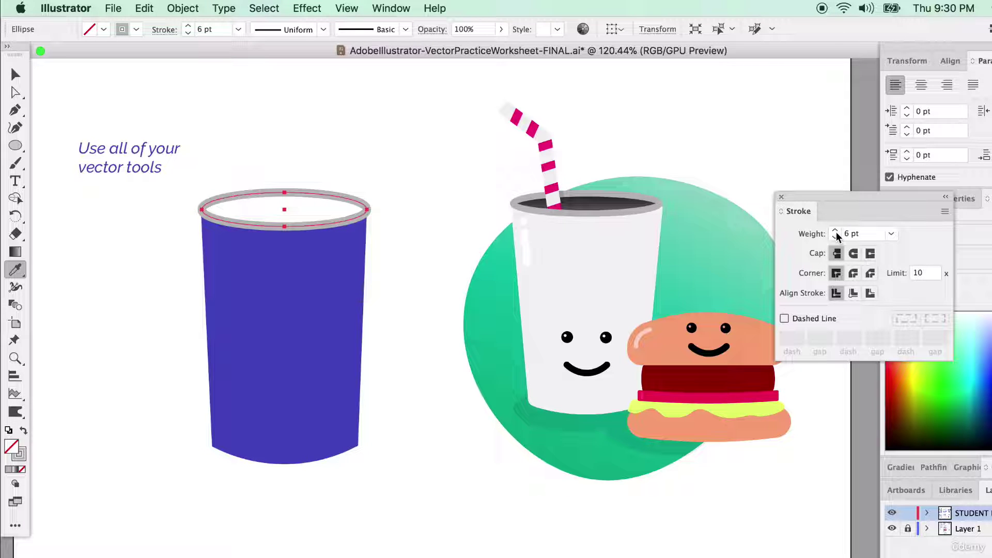
Step: Fill the new cup body with the light gray sampled from the reference cup using the Eyedropper
click(15, 74)
click(272, 360)
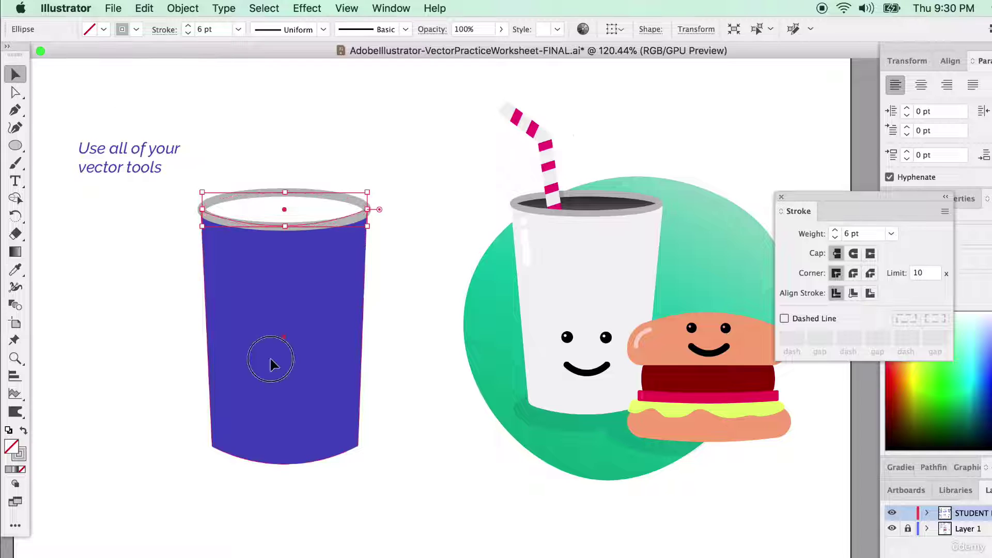
click(15, 269)
click(579, 264)
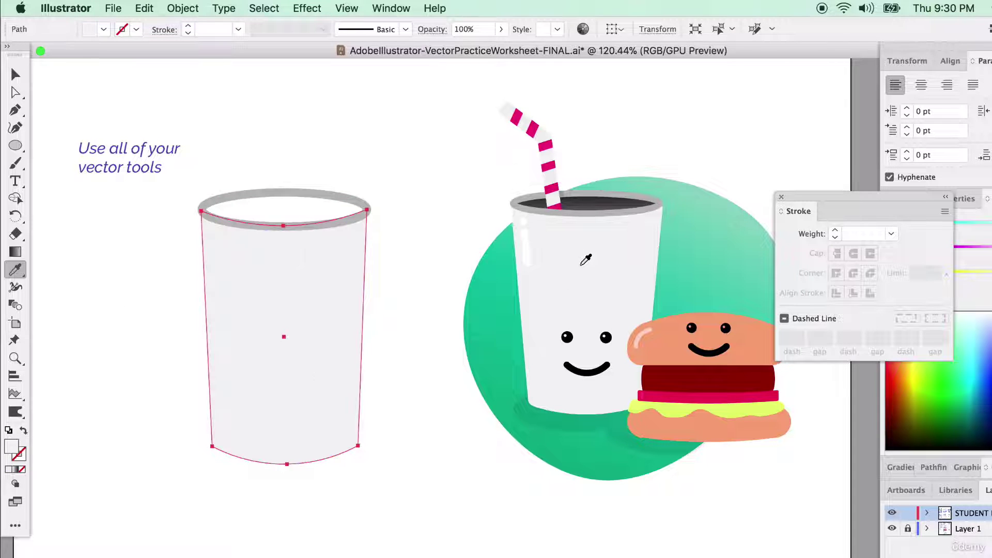
Step: Narrow the cup's base by moving its two bottom anchor points slightly inward with the Direct Selection tool
click(15, 74)
click(15, 92)
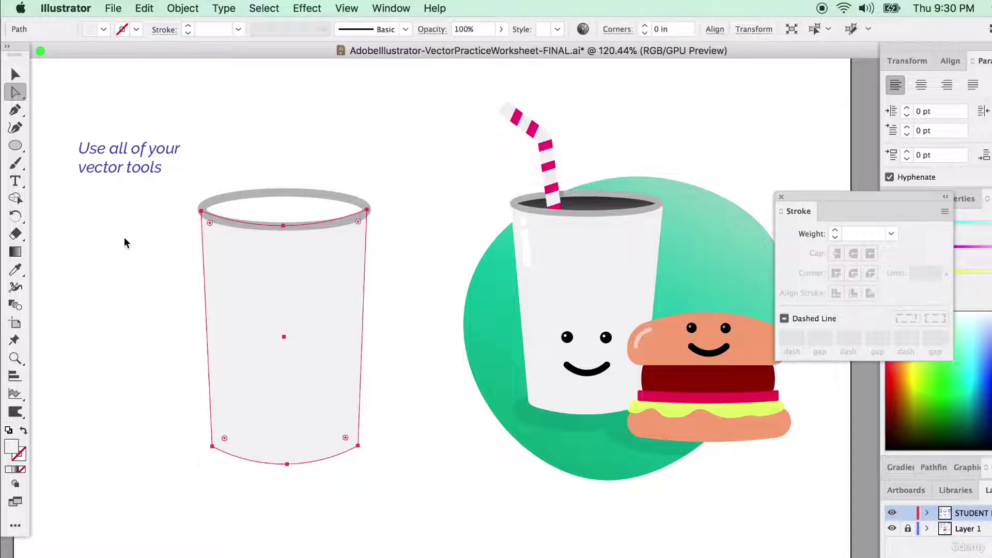
drag(212, 445, 217, 444)
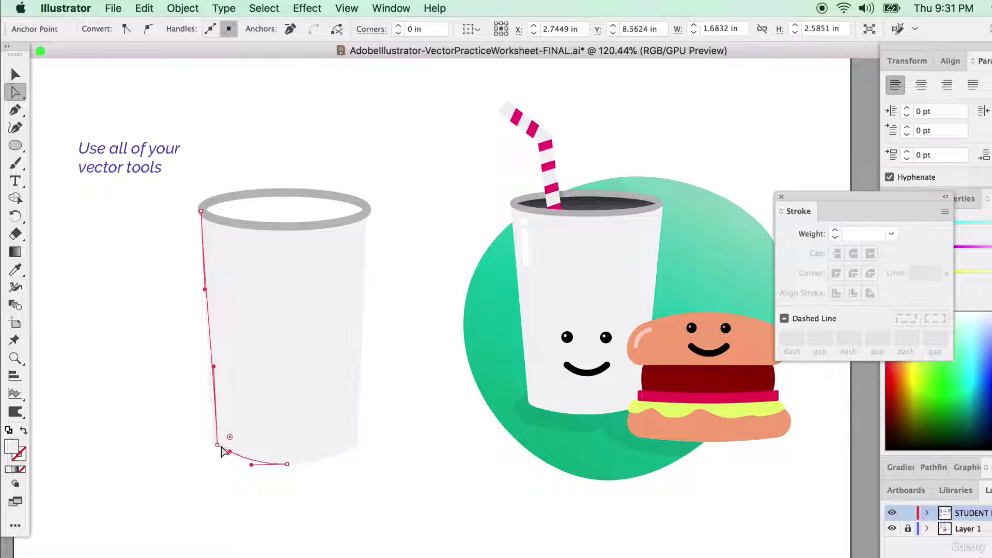
drag(357, 446, 354, 447)
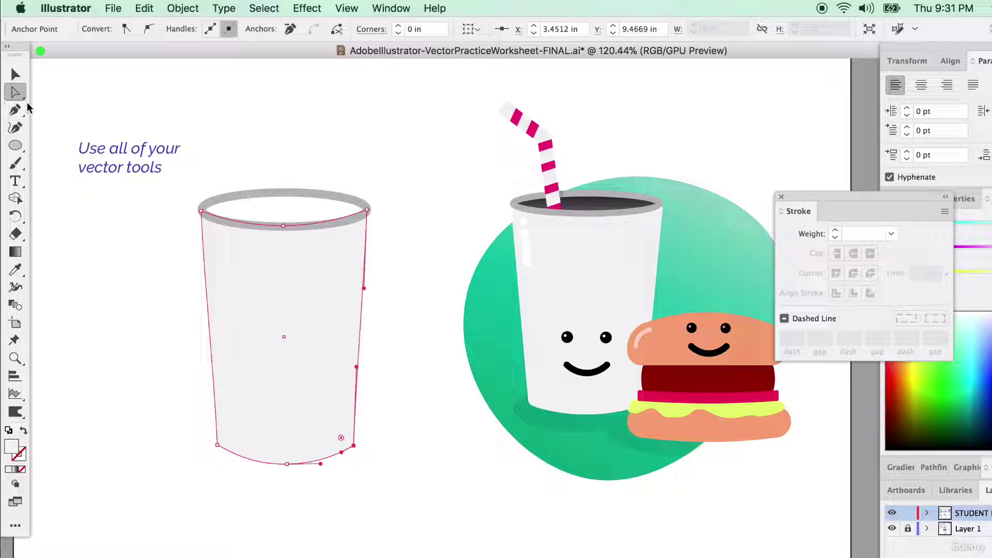
Step: Round only the cup body's two bottom corners by about 0.1 in, leaving its top corners sharp
click(227, 290)
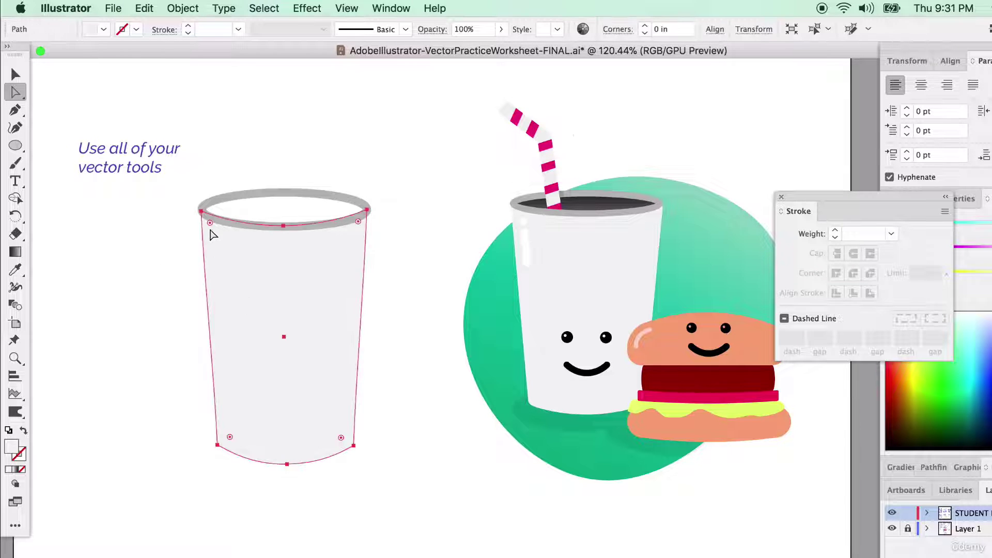
drag(210, 224, 206, 220)
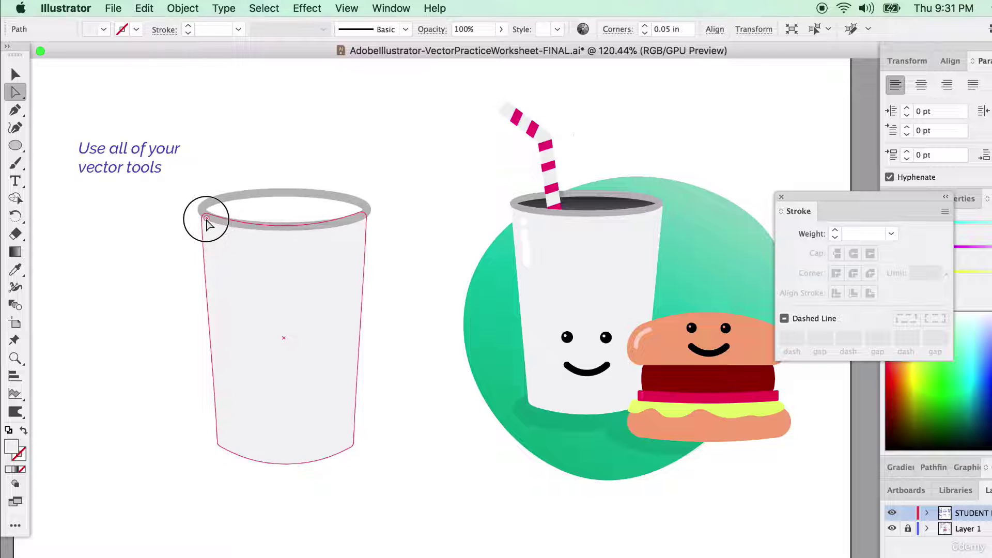
key(super+z)
scroll(226, 471, up, 3)
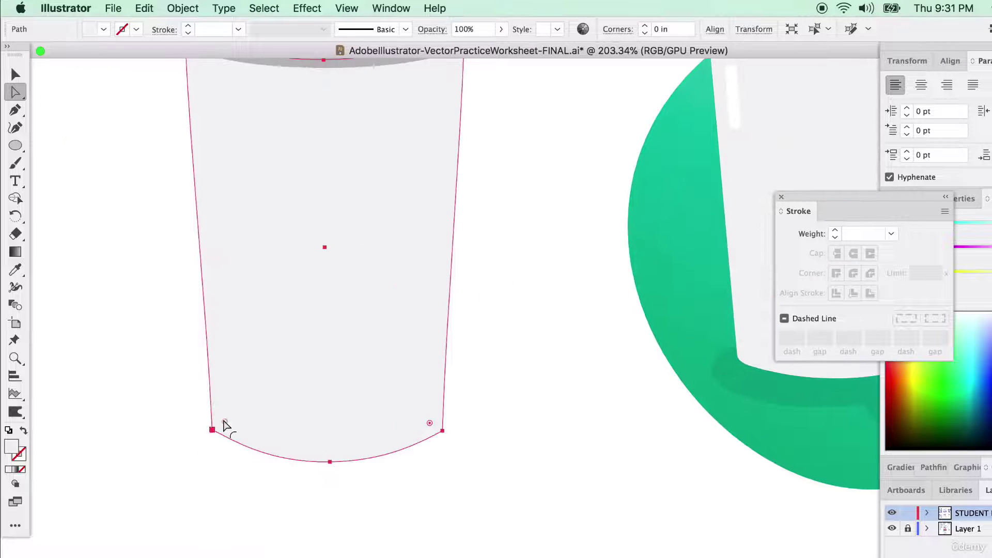
drag(225, 424, 229, 419)
drag(430, 424, 427, 416)
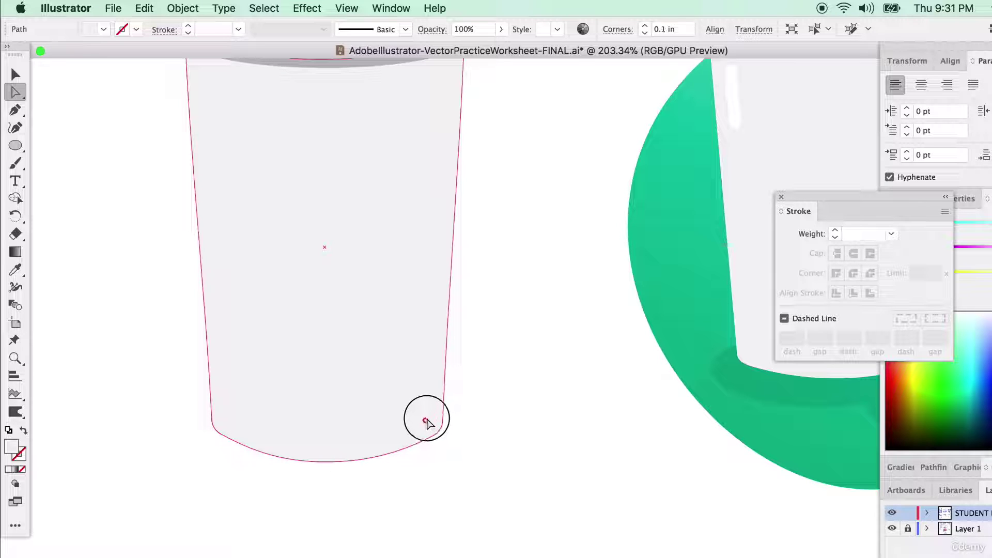
click(489, 410)
key(super+0)
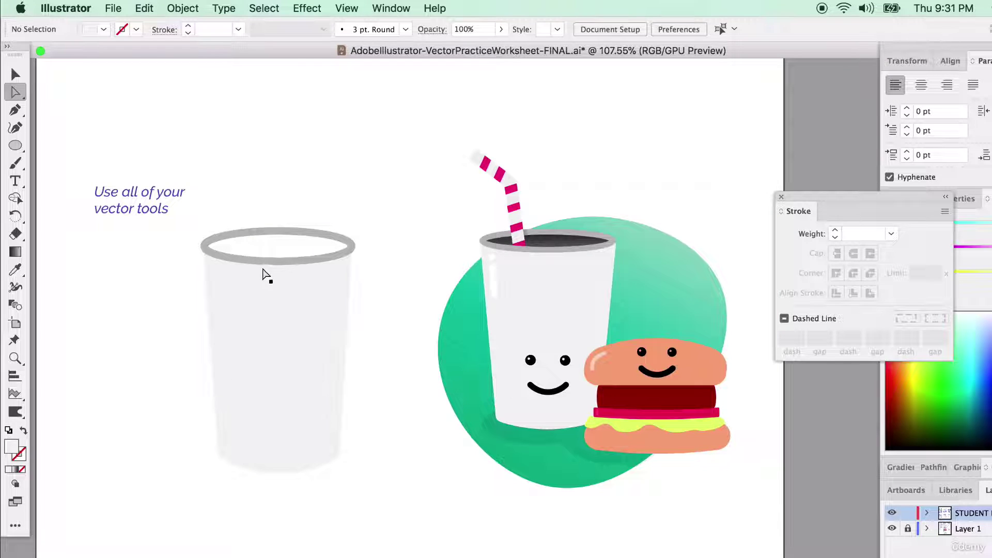
Step: Draw a second ellipse inside the gray rim and stretch it upward to fill the cup's opening
click(15, 145)
drag(208, 238, 349, 260)
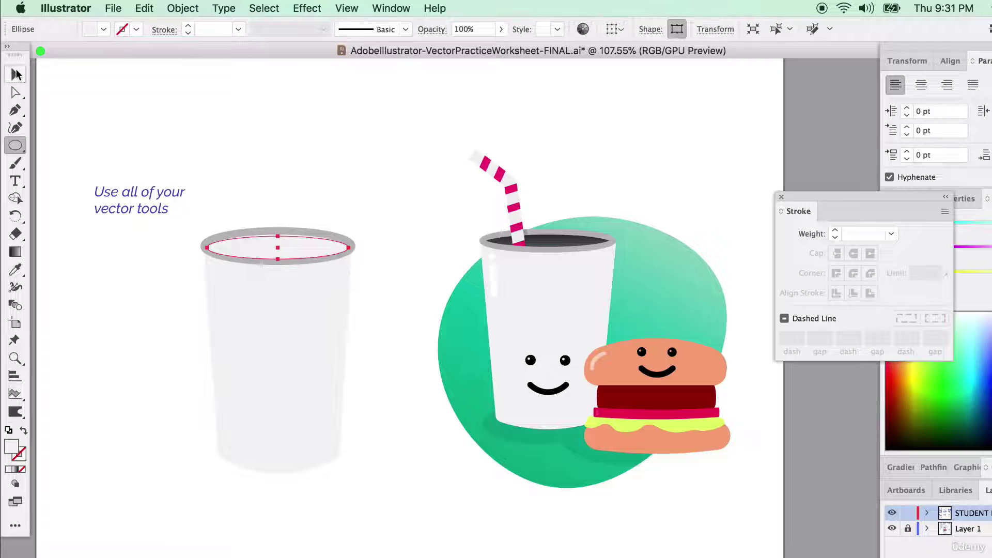
click(17, 74)
drag(279, 237, 275, 230)
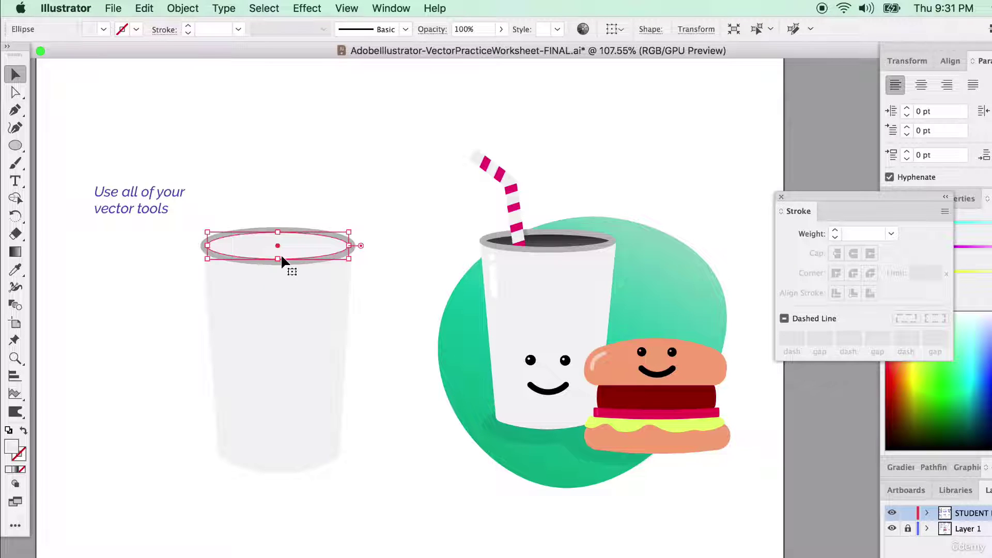
key(a)
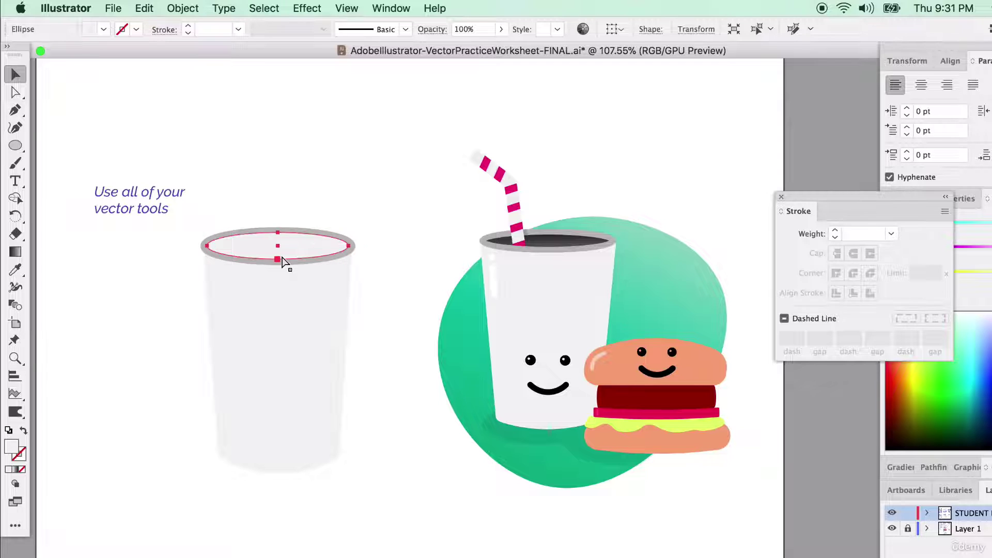
key(v)
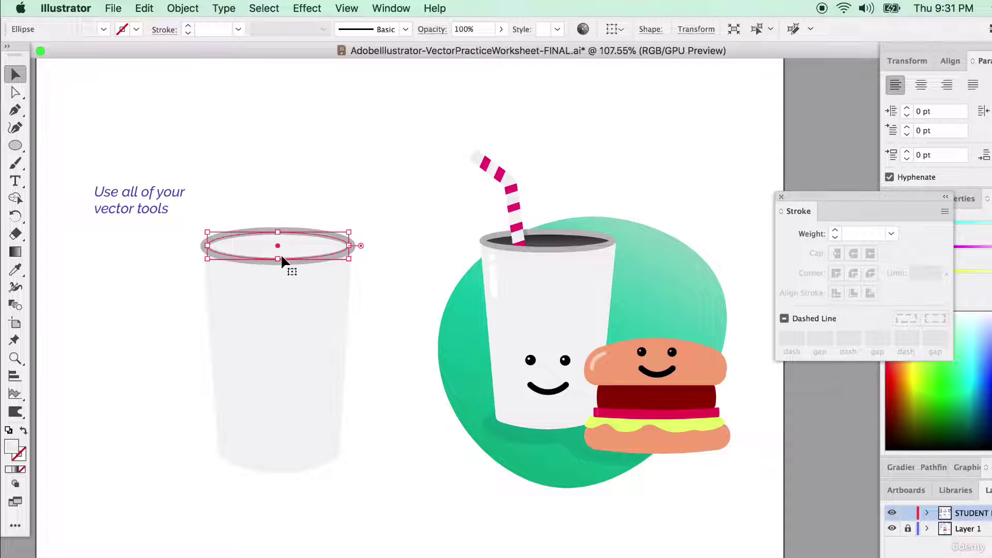
Step: Fill the inner ellipse with the gradient sampled from the drink surface in the reference cup
key(i)
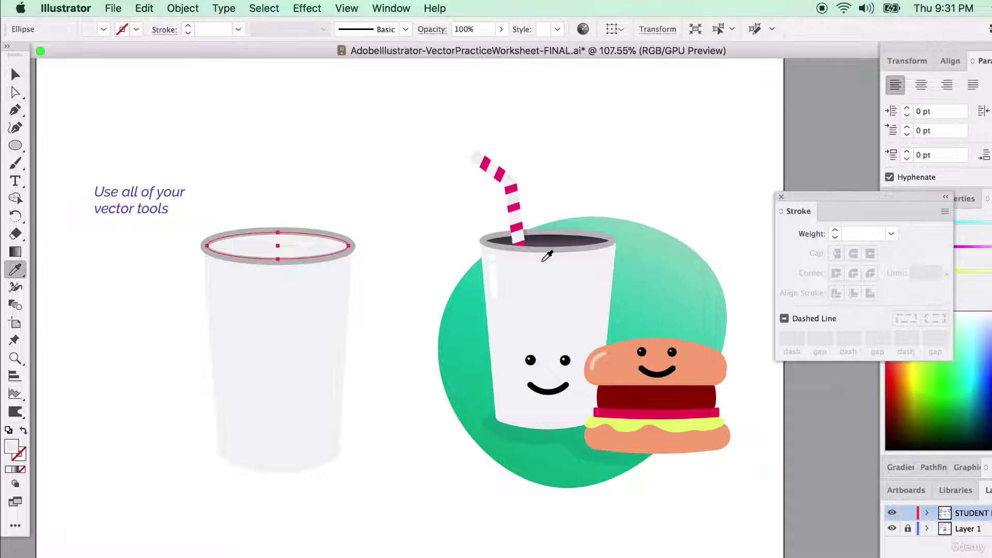
click(563, 239)
click(552, 243)
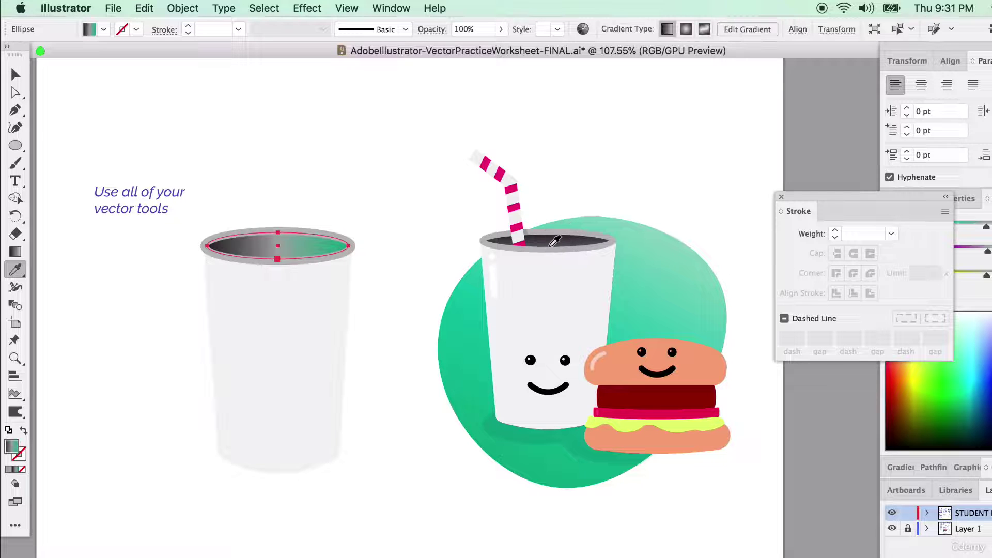
Step: Redirect the drink surface's gradient so it runs from the top edge of the inner ellipse down past its bottom edge
key(g)
scroll(251, 236, up, 3)
scroll(251, 236, up, 1)
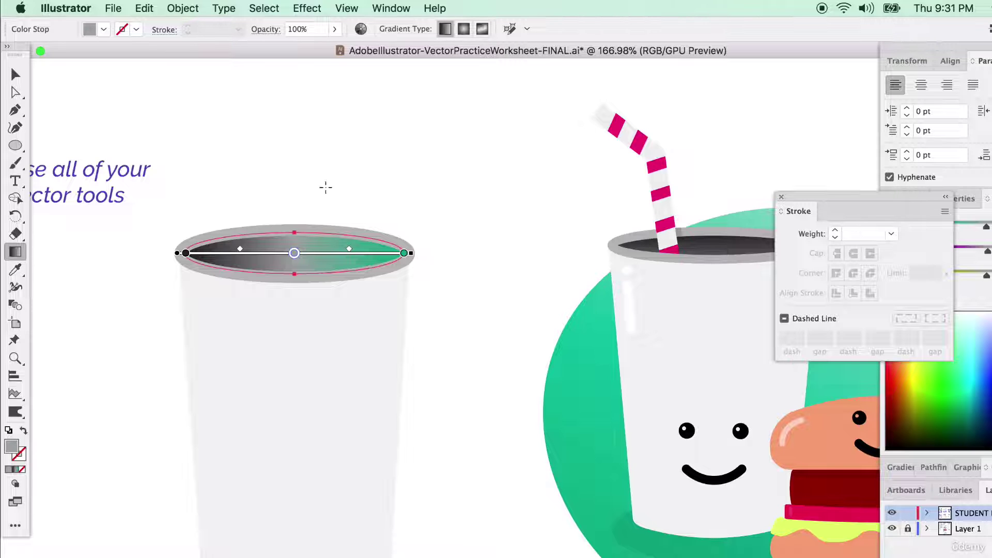
scroll(538, 232, right, 2)
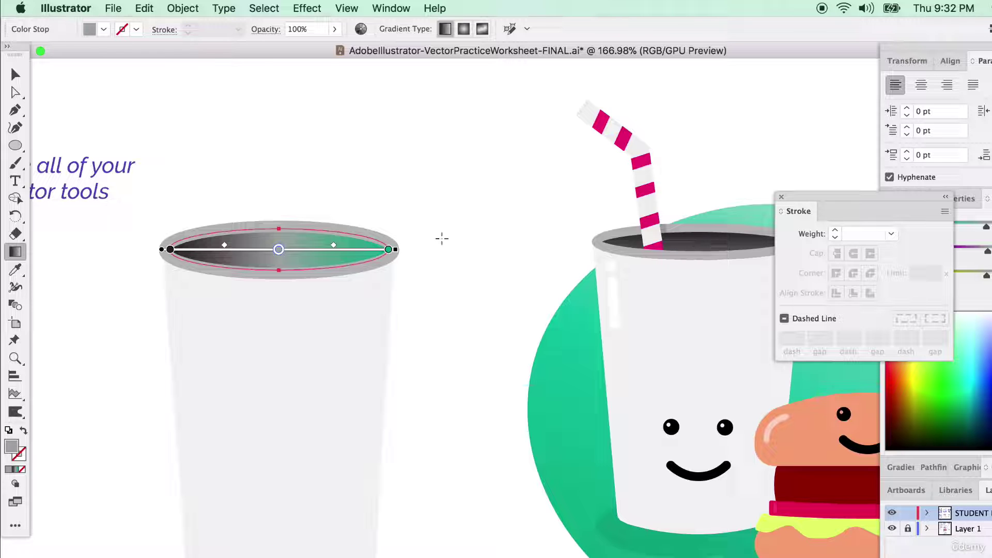
drag(269, 229, 277, 352)
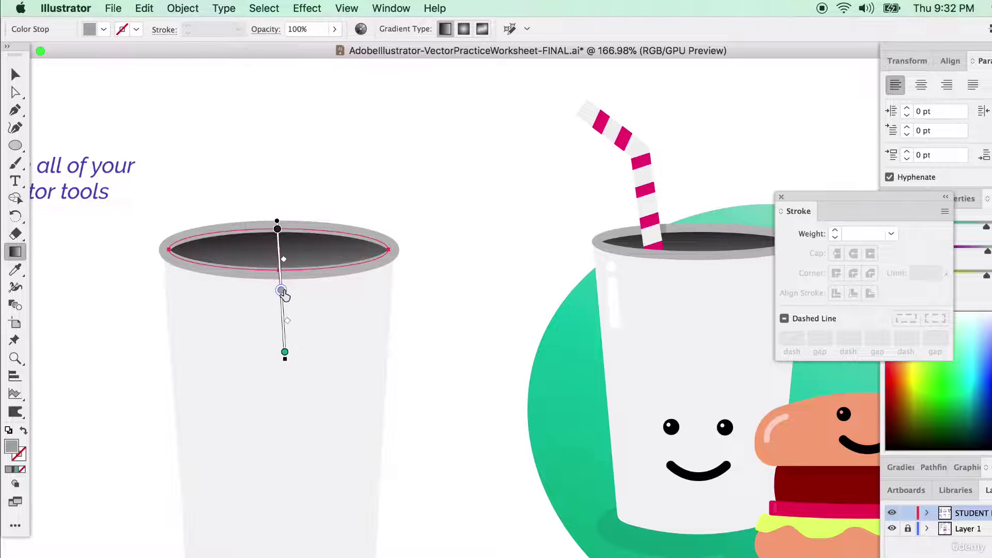
Step: Remove the green color stop from the drink surface's gradient and shift the gray stop slightly farther down
click(285, 351)
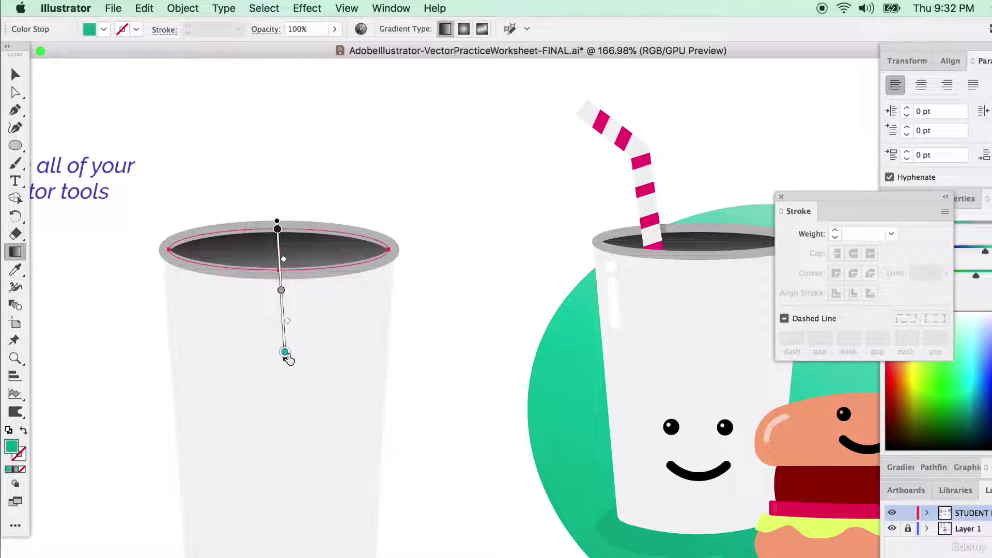
click(287, 357)
mouse_move(281, 294)
mouse_down()
mouse_move(283, 345)
mouse_move(282, 297)
mouse_up()
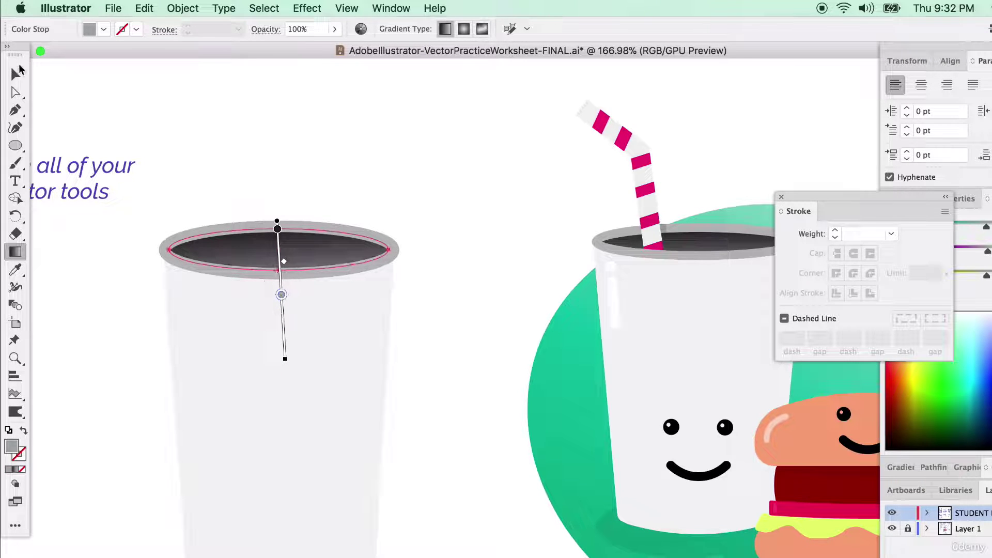
click(16, 73)
click(124, 106)
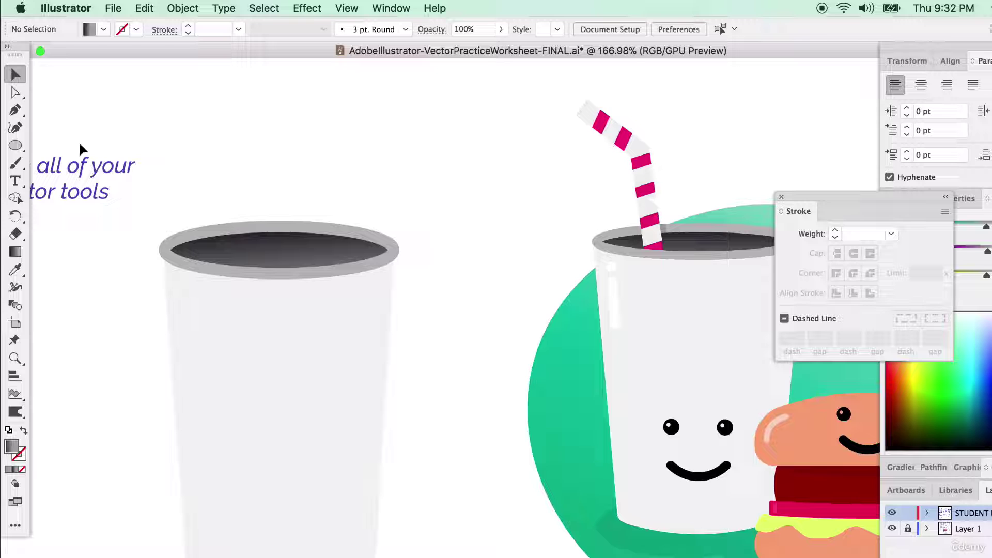
Step: Draw a tall narrow rectangle between the two cups and place a shorter tilted one at its top to form a bent straw
drag(15, 145, 72, 145)
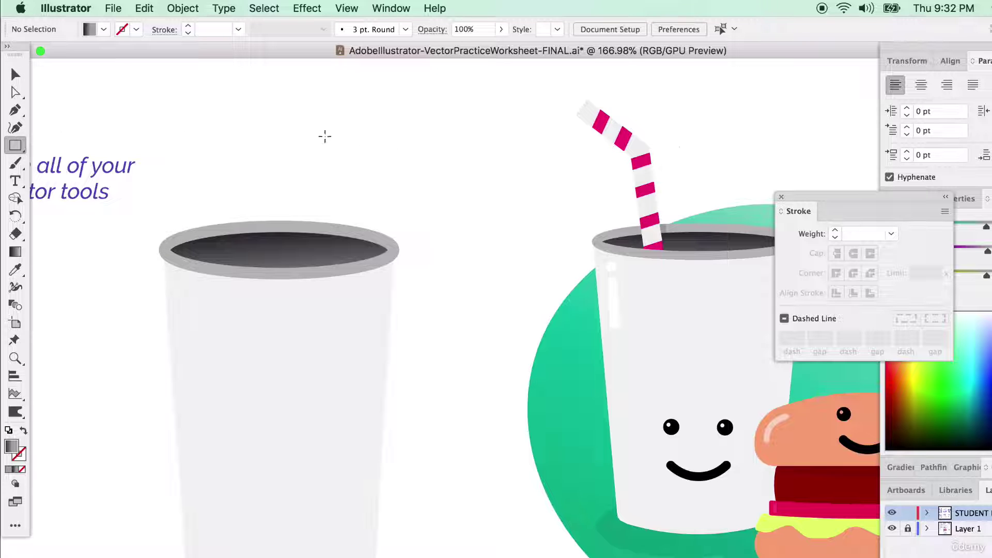
scroll(439, 150, up, 5)
scroll(439, 150, right, 3)
drag(386, 134, 407, 291)
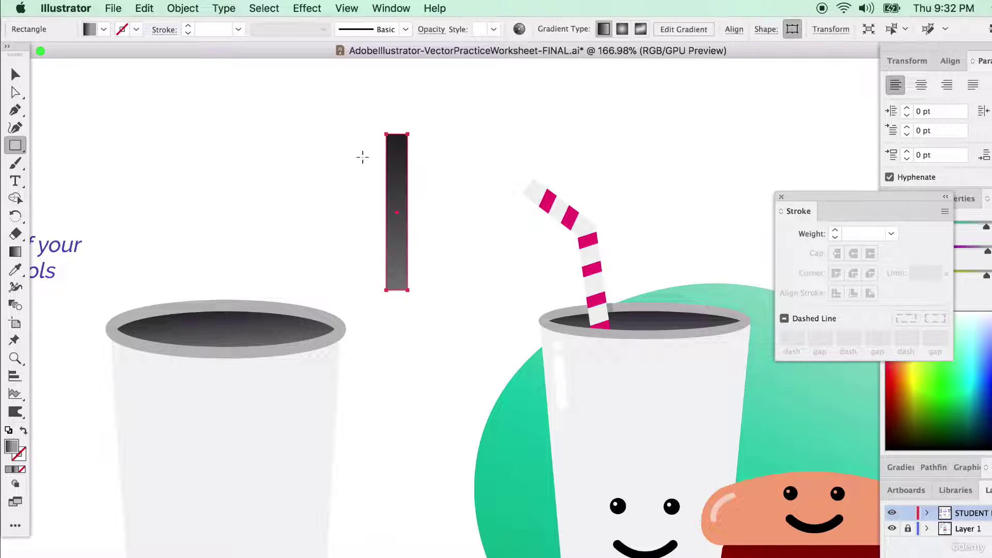
drag(266, 125, 379, 185)
Step: Fill both straw rectangles with the light gray sampled from the reference straw
click(17, 75)
click(438, 137)
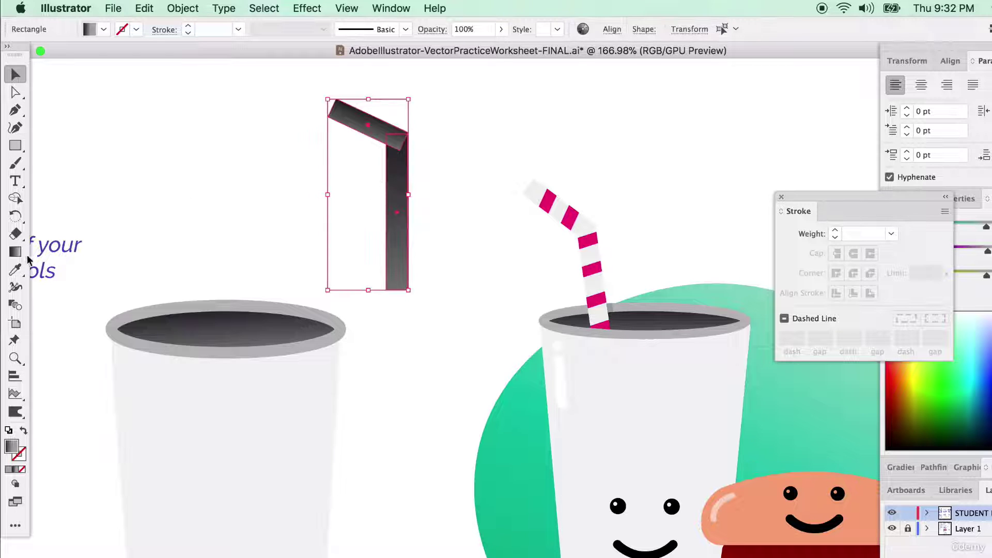
click(15, 269)
click(583, 221)
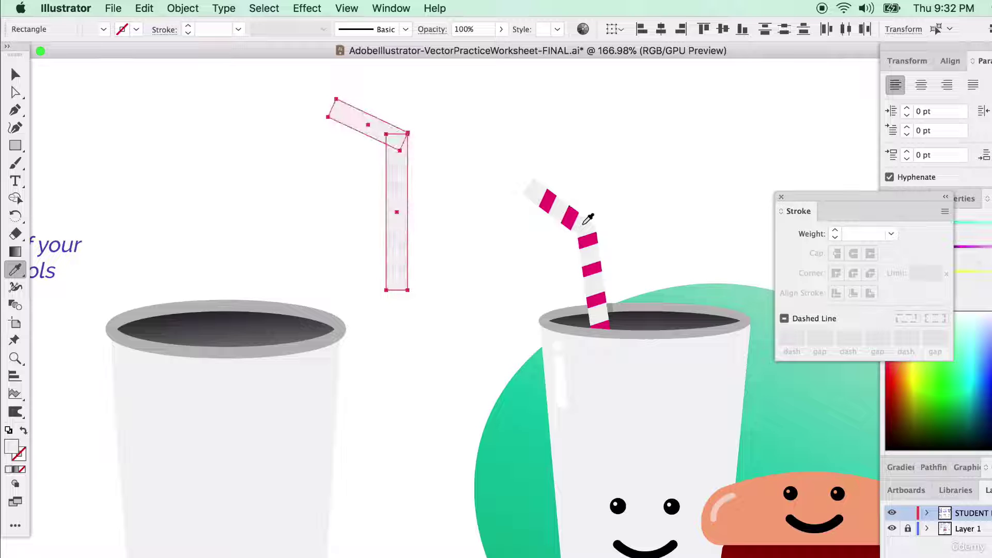
Step: Merge the two straw rectangles into one bent shape with the Shape Builder tool
click(15, 199)
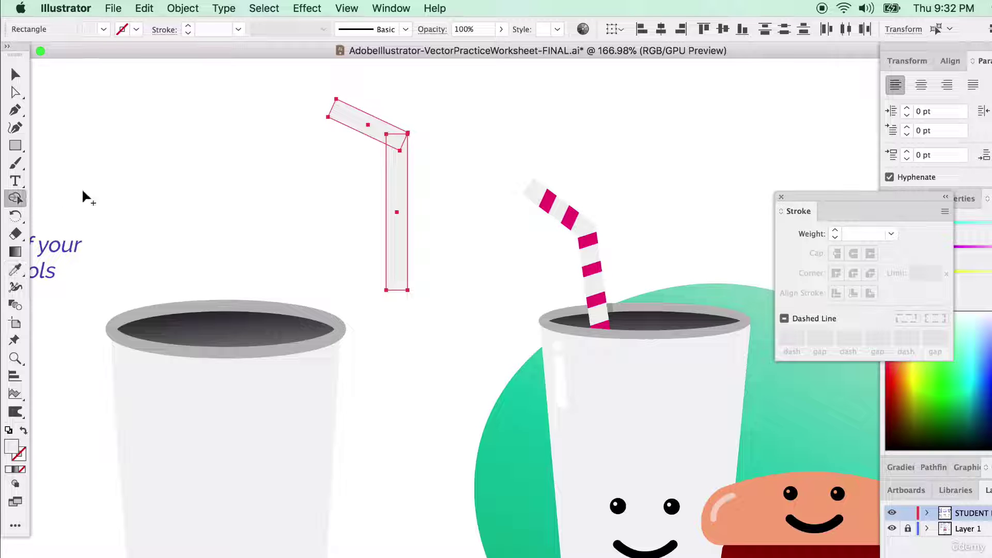
mouse_move(366, 129)
mouse_down()
mouse_move(405, 148)
mouse_move(401, 181)
mouse_up()
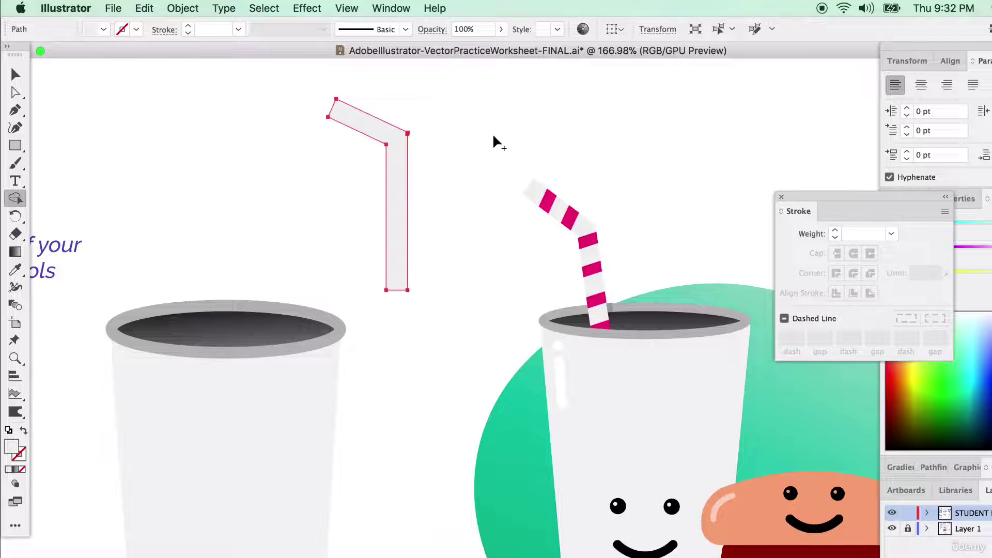
click(15, 74)
click(413, 215)
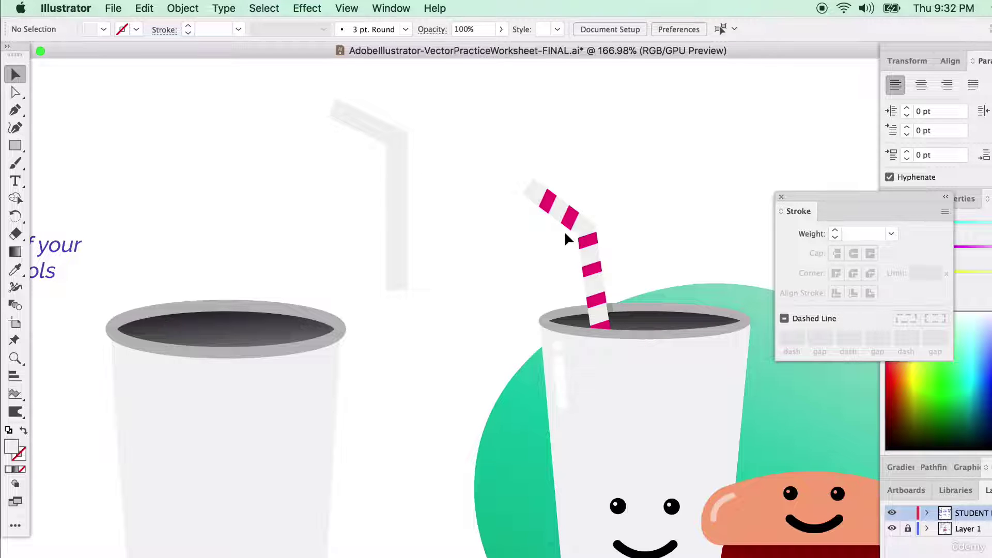
Step: Draw a thin horizontal rectangle across the straw's lower end and fill it with the magenta sampled from the reference stripes
scroll(532, 252, up, 3)
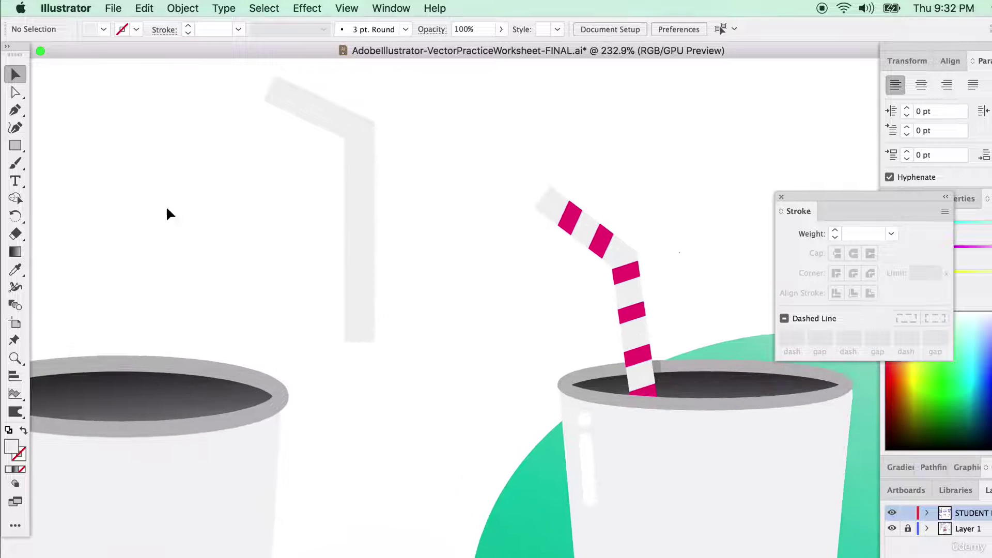
click(15, 146)
drag(323, 302, 393, 319)
click(17, 276)
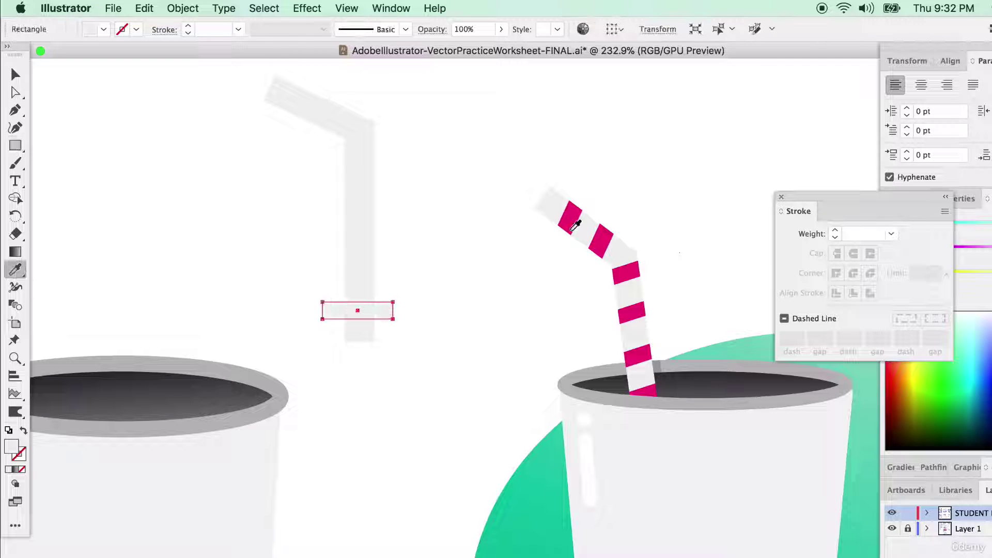
click(573, 223)
Step: Duplicate the magenta stripe to get four along the straw's vertical section and two tilted ones across its bent section
key(v)
drag(382, 319, 337, 324)
key(super+z)
scroll(312, 409, down, 3)
drag(420, 365, 384, 491)
drag(386, 536, 394, 511)
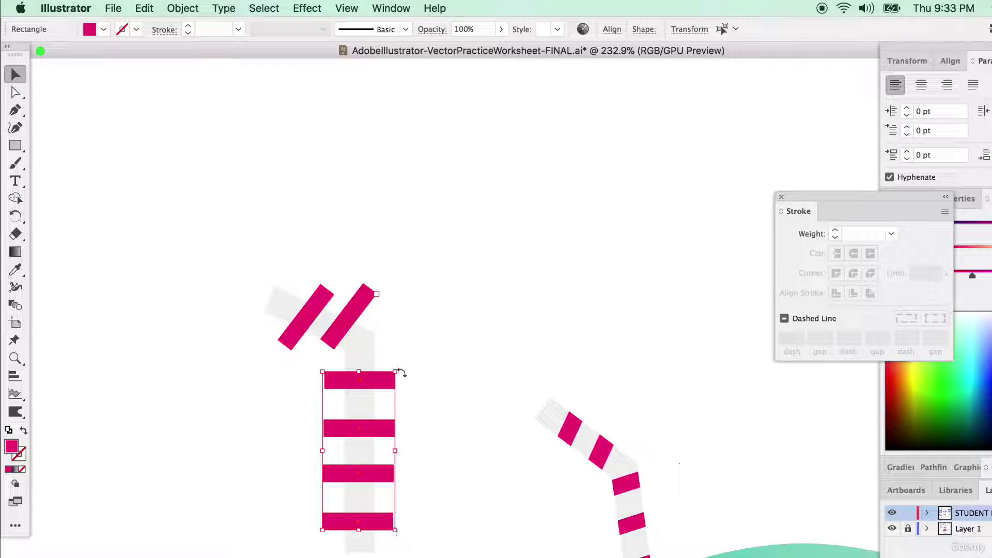
Step: Distribute the four stripes on the straw's vertical section evenly by their vertical centers
scroll(348, 480, up, 3)
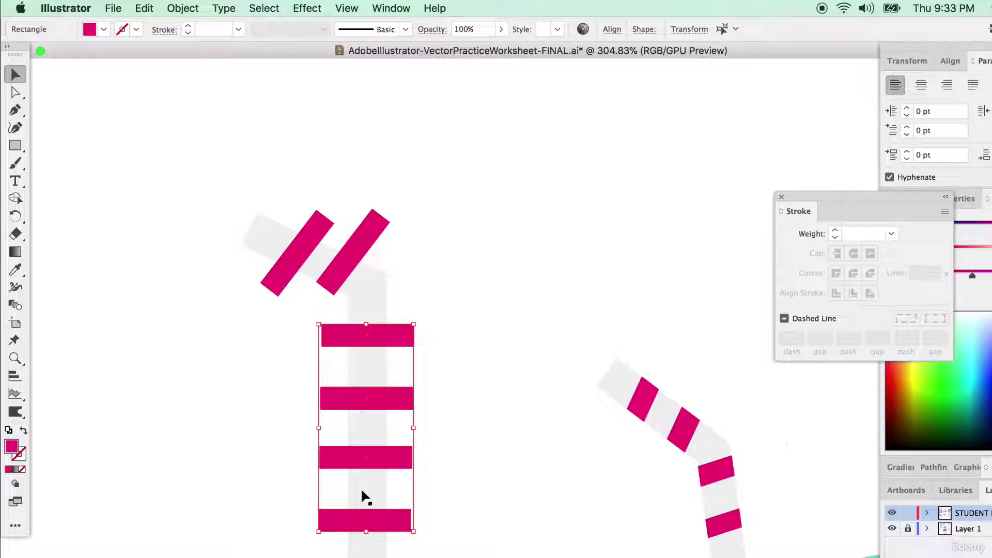
click(611, 30)
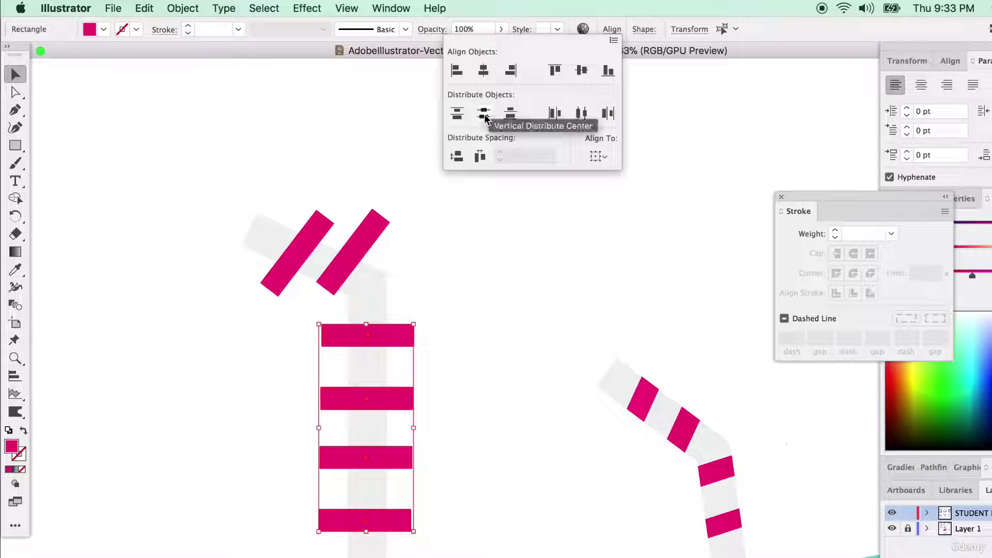
click(485, 118)
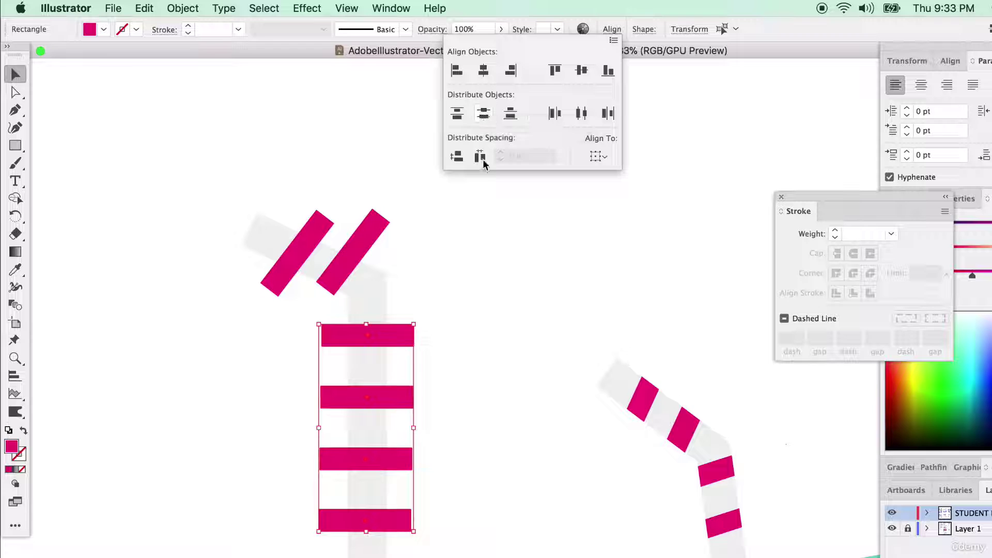
click(465, 483)
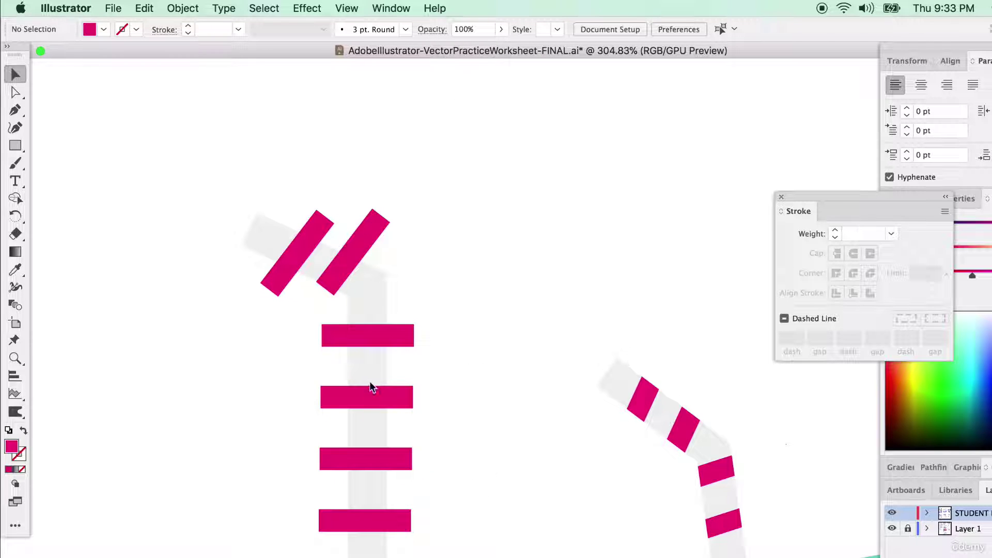
Step: Reposition the two tilted stripes so they sit farther apart on the straw's bent section
mouse_move(340, 278)
mouse_down()
mouse_move(326, 287)
mouse_move(332, 294)
mouse_up()
drag(273, 270, 268, 266)
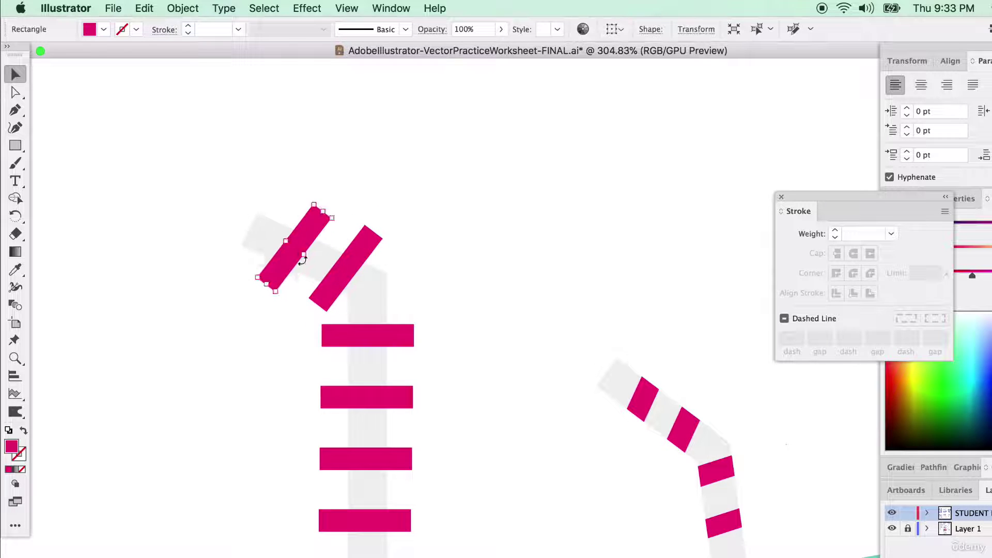
click(429, 316)
Step: Rotate the four lower stripes slightly counterclockwise together and widen them so they extend past both sides of the straw
drag(429, 316, 398, 545)
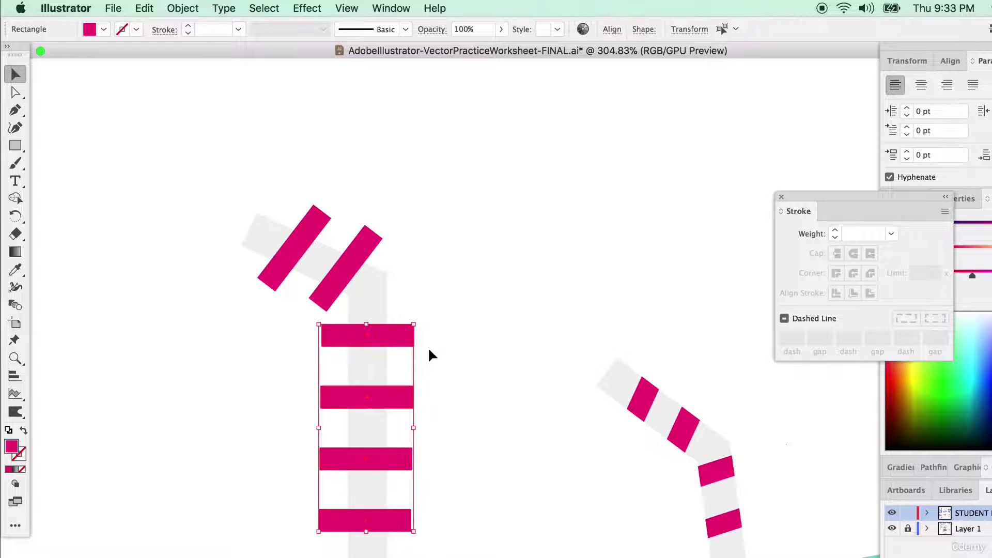
drag(421, 325, 398, 314)
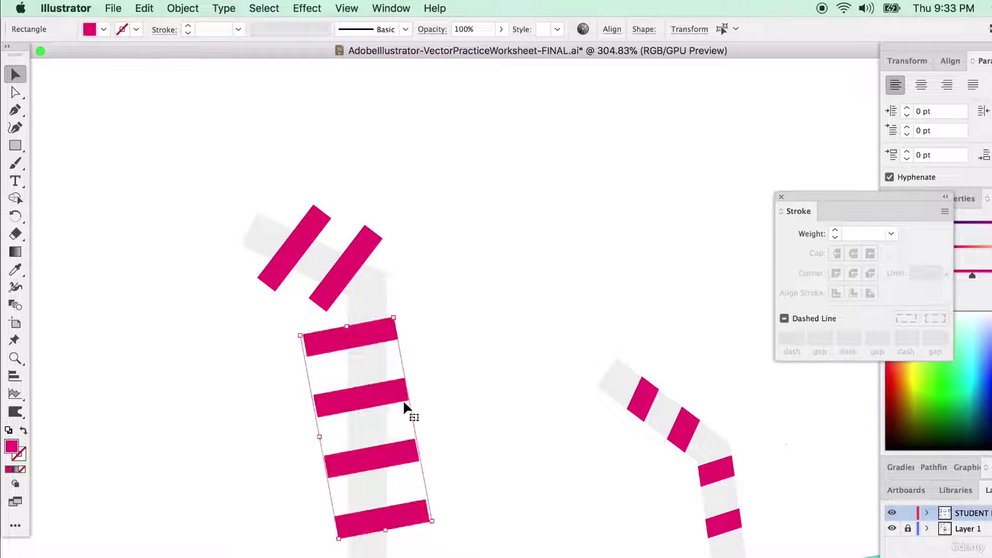
drag(412, 419, 432, 408)
click(451, 357)
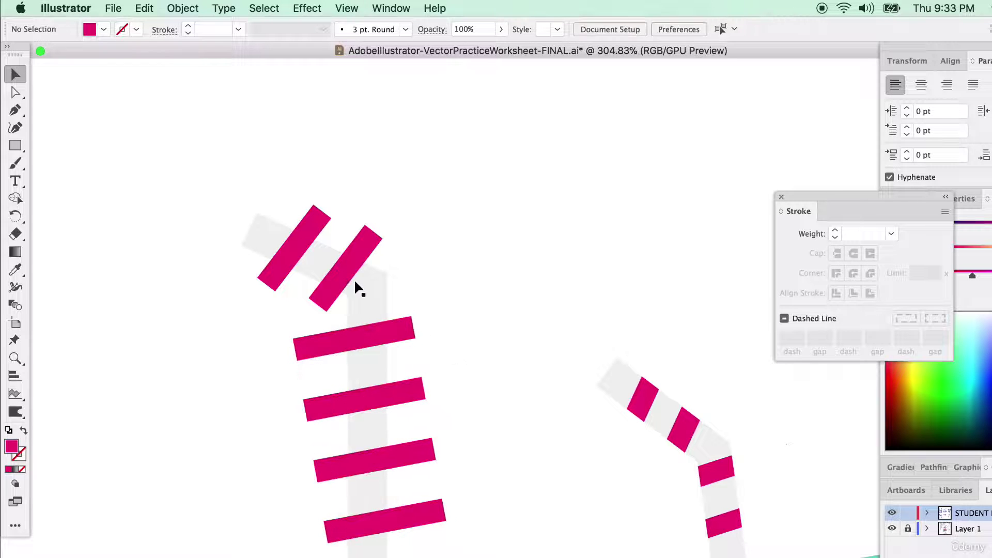
Step: Rotate the two upper stripes counterclockwise together until they stand nearly vertical across the bent section
click(292, 245)
shift+click(368, 239)
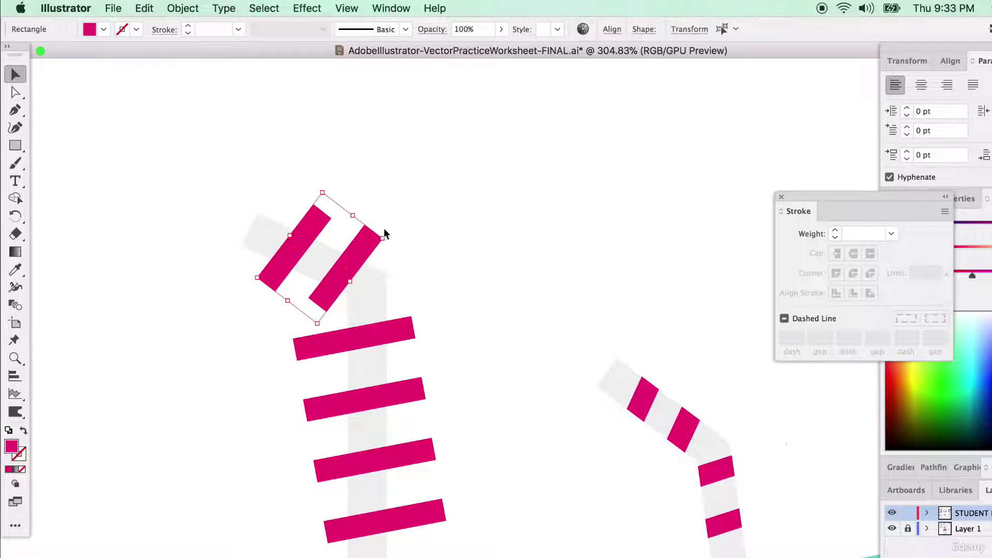
drag(386, 235, 332, 253)
click(380, 235)
click(401, 249)
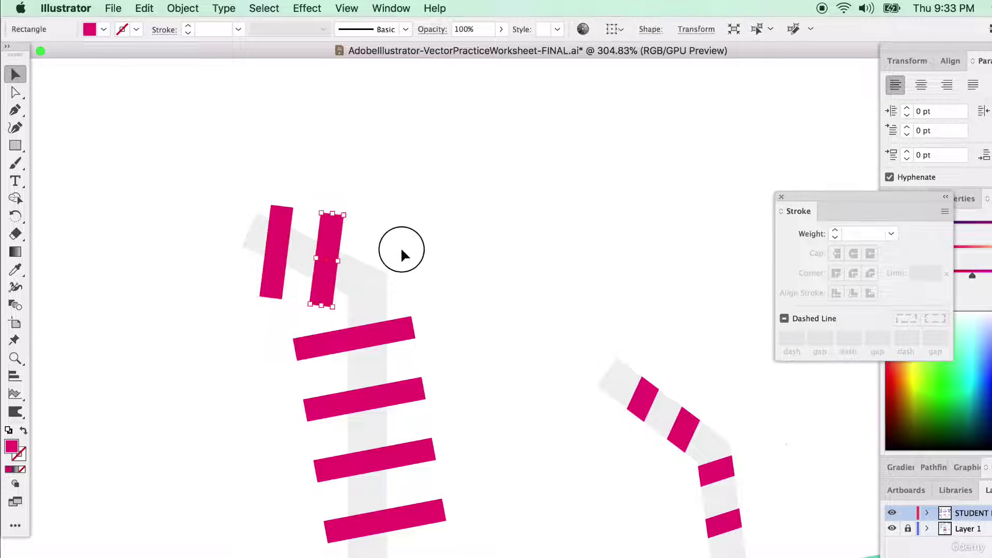
Step: Trim away all stripe parts that extend beyond the straw's outline with the Shape Builder tool
scroll(358, 367, down, 3)
scroll(358, 367, left, 2)
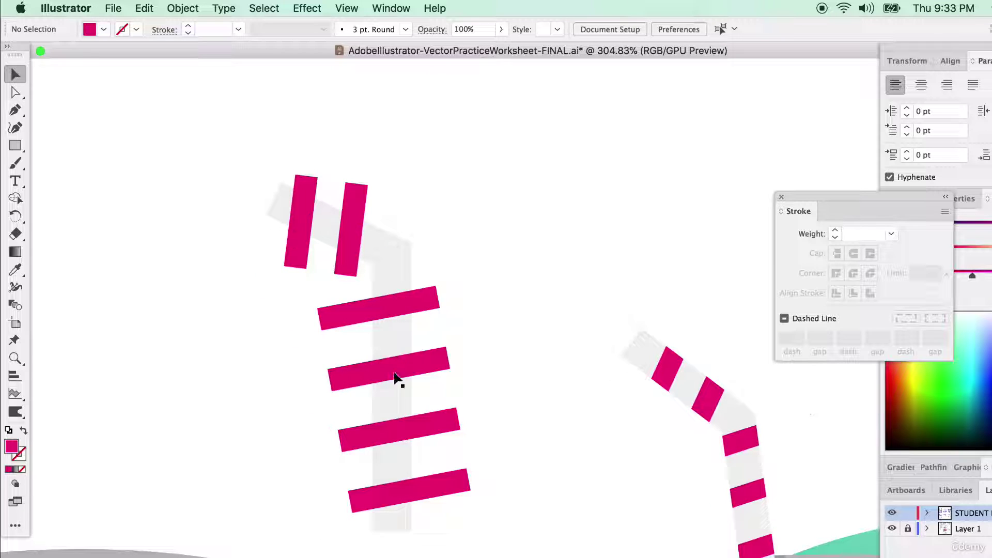
drag(239, 170, 498, 528)
key(shift+m)
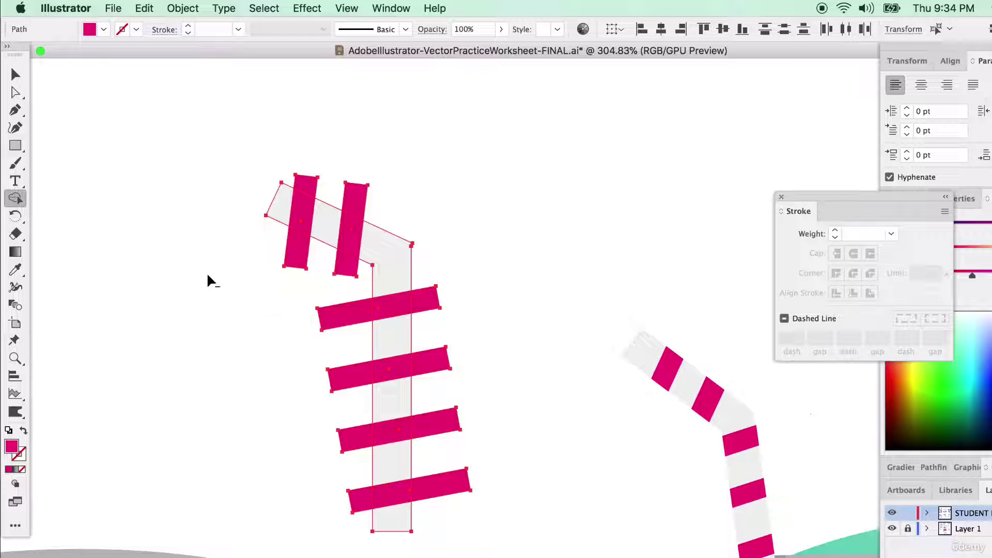
mouse_move(232, 245)
mouse_down()
mouse_move(348, 267)
mouse_move(357, 284)
mouse_move(348, 372)
mouse_move(344, 364)
mouse_move(355, 508)
mouse_up()
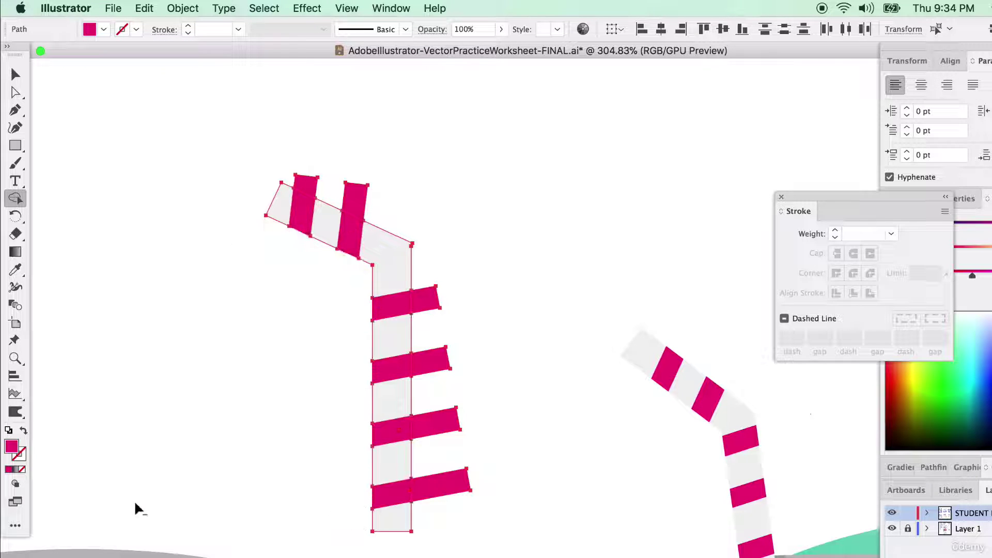
click(309, 187)
mouse_move(358, 199)
mouse_down()
mouse_move(402, 212)
mouse_move(430, 242)
mouse_move(431, 348)
mouse_move(463, 470)
mouse_up()
click(15, 74)
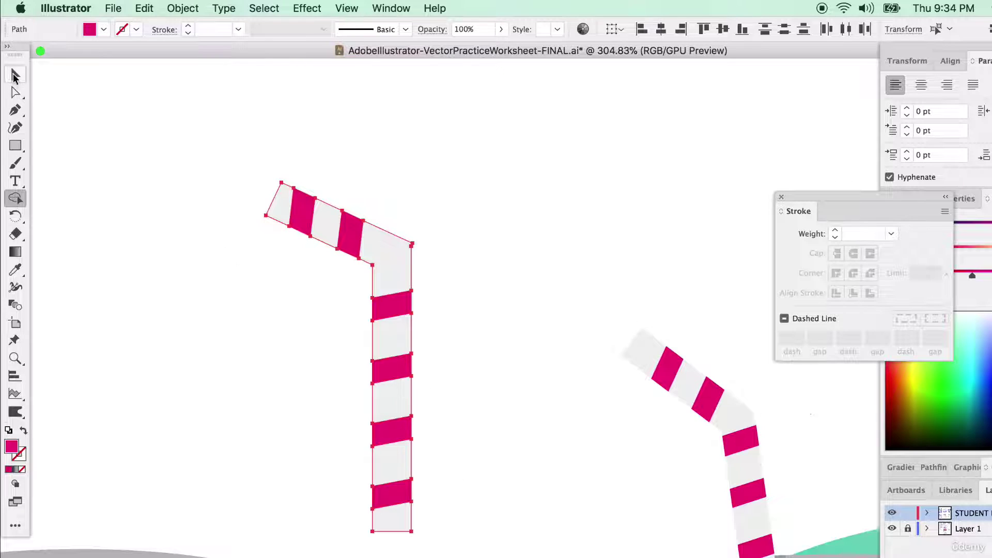
click(201, 263)
scroll(239, 327, down, 5)
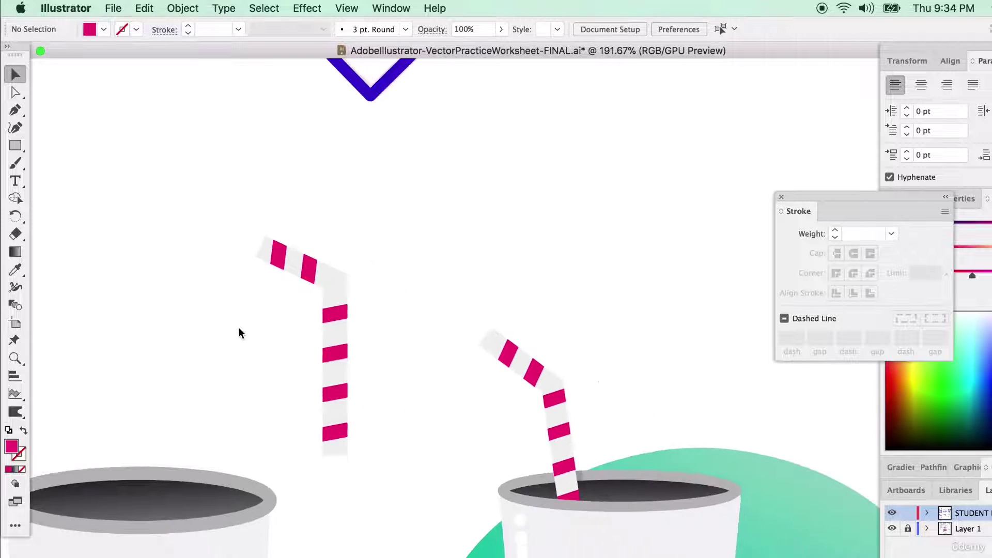
drag(454, 221, 215, 324)
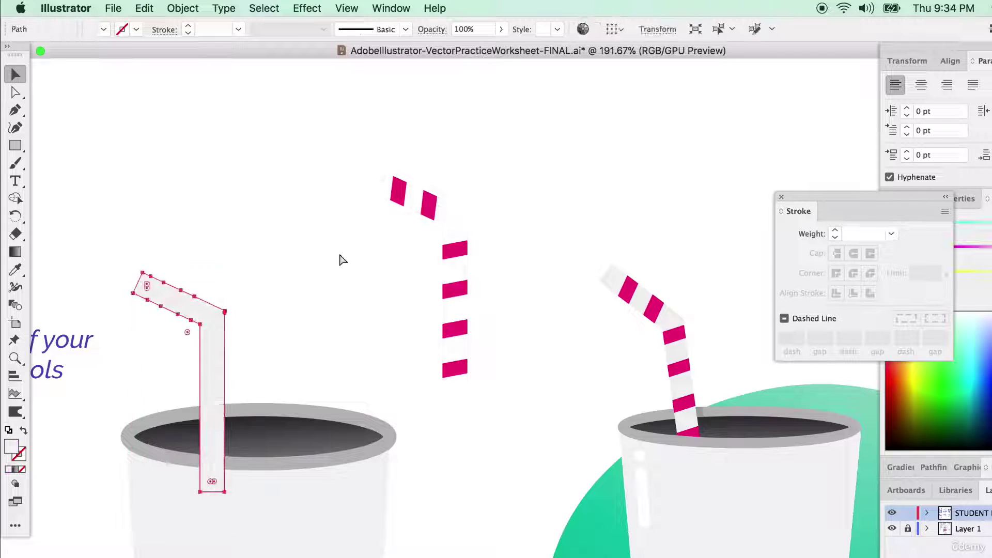
key(super+z)
Step: Select the straw base with all its stripes and group them
drag(341, 155, 494, 390)
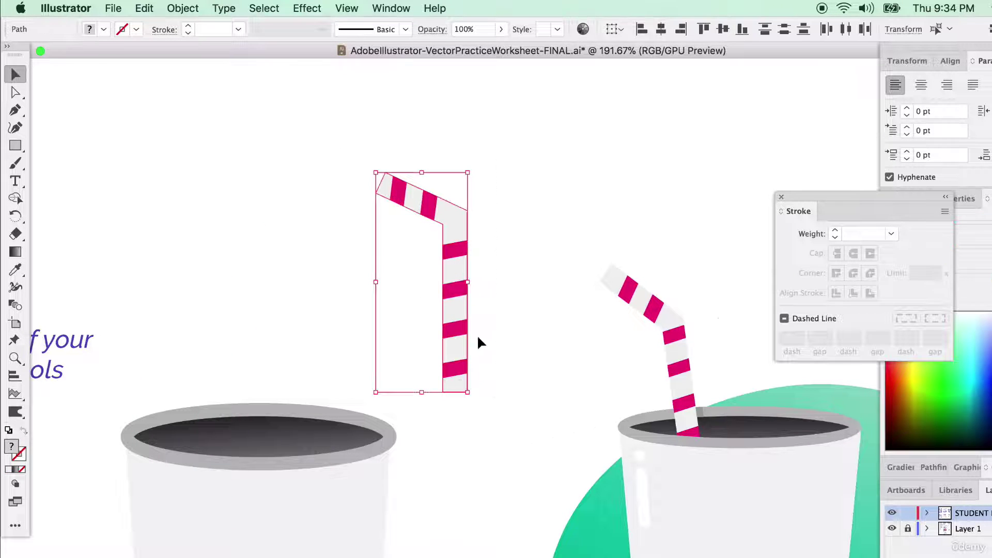
right_click(449, 223)
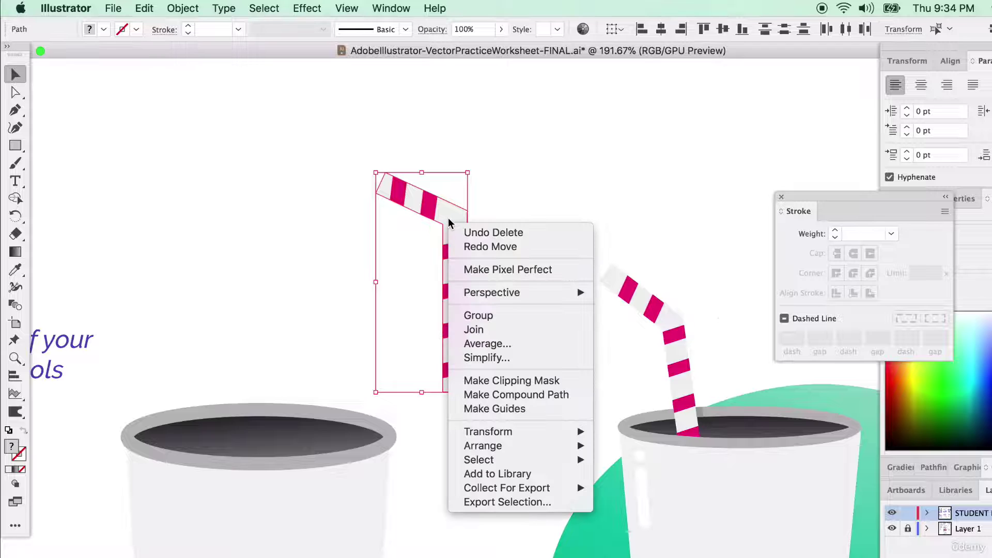
click(491, 319)
key(super+shift+a)
key(super+z)
Step: Move the striped straw into the cup's opening and tilt it slightly counterclockwise
drag(436, 250, 206, 406)
drag(224, 270, 195, 272)
click(191, 388)
drag(191, 388, 234, 351)
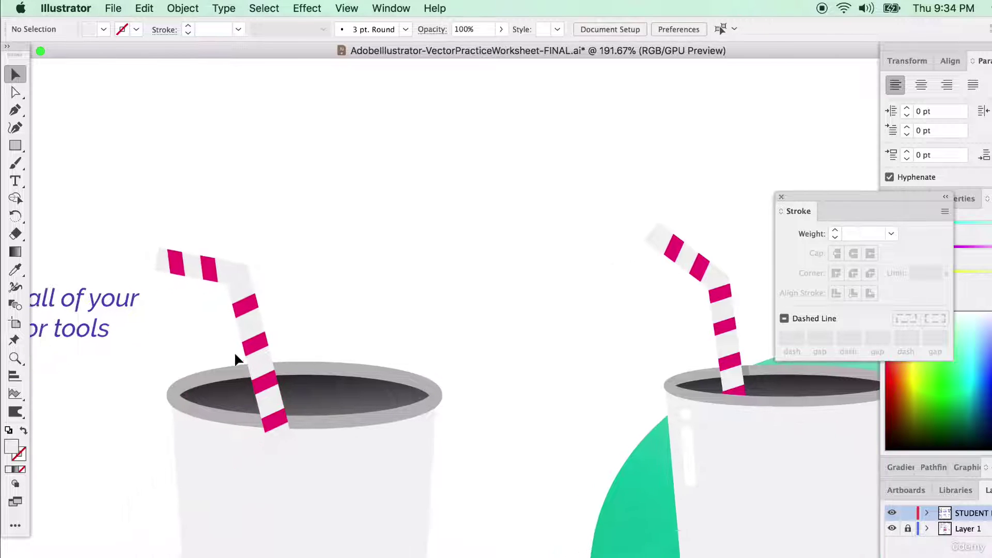
Step: Try sending the striped straw behind the cup's grey rim
click(250, 355)
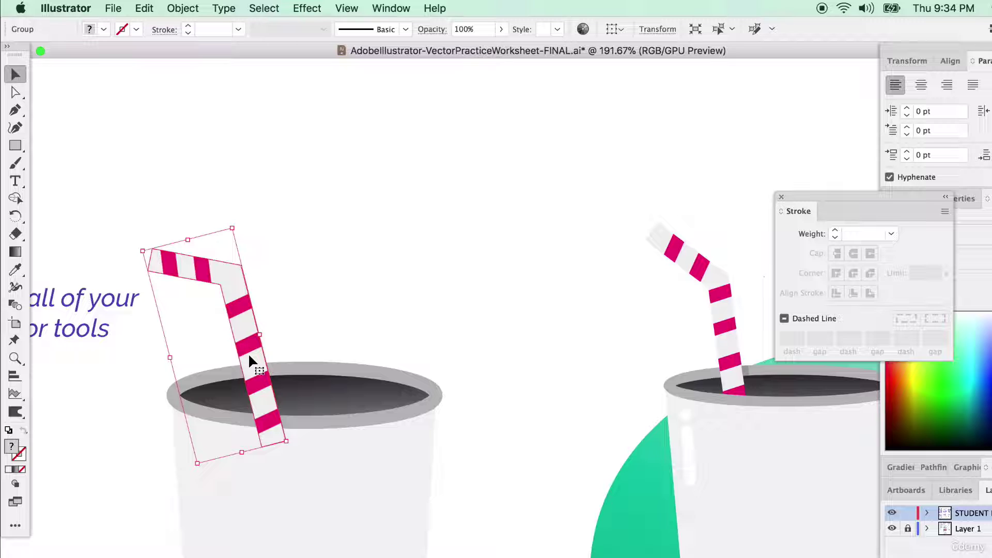
key(ctrl+shift+o)
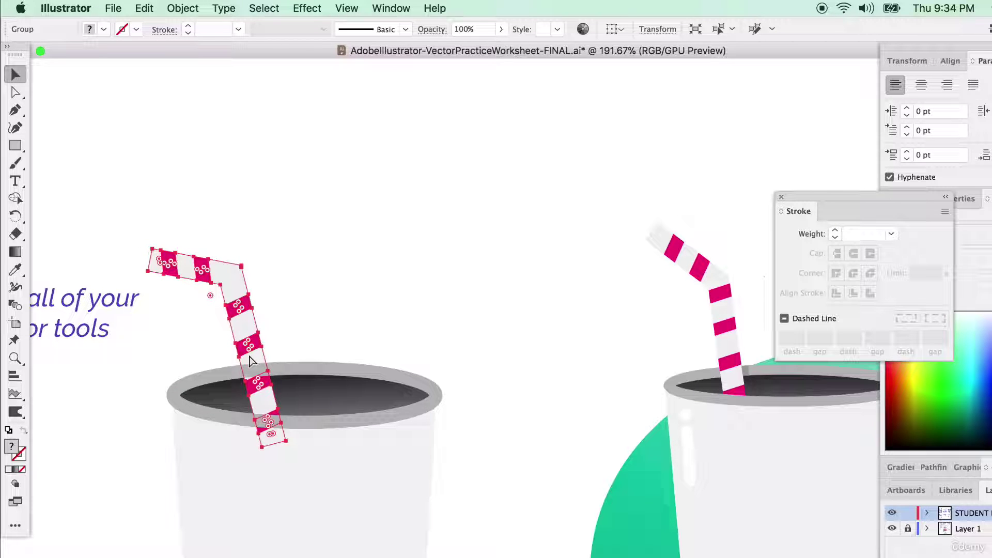
click(330, 364)
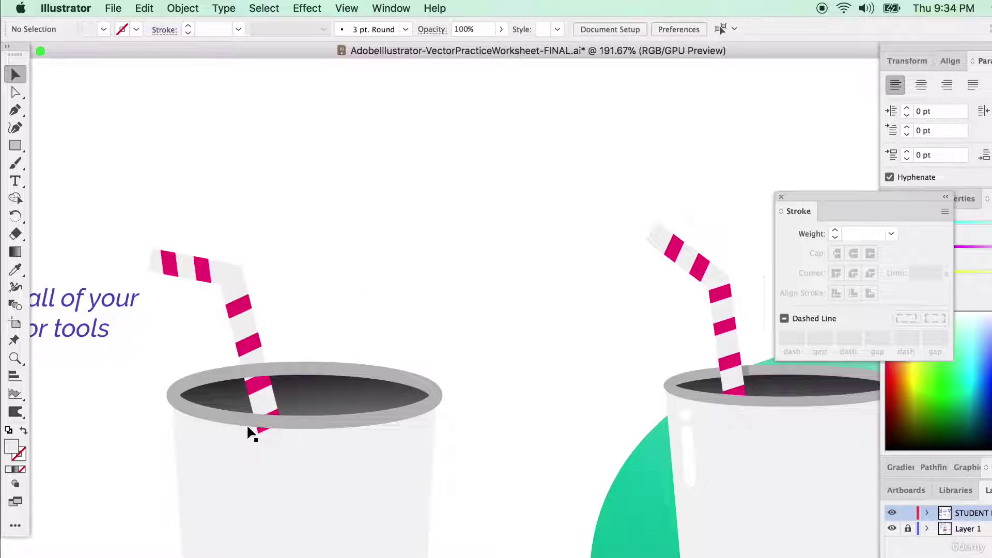
scroll(246, 423, up, 5)
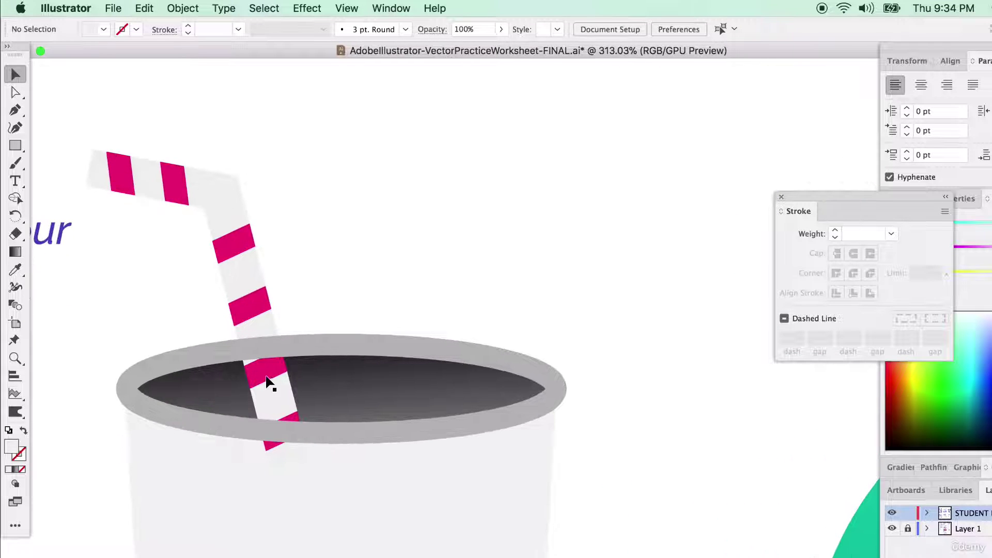
drag(255, 299, 258, 303)
click(349, 284)
Step: Compare the straw's position with the reference cup and bring the straw back in front of the rim
scroll(270, 375, left, 3)
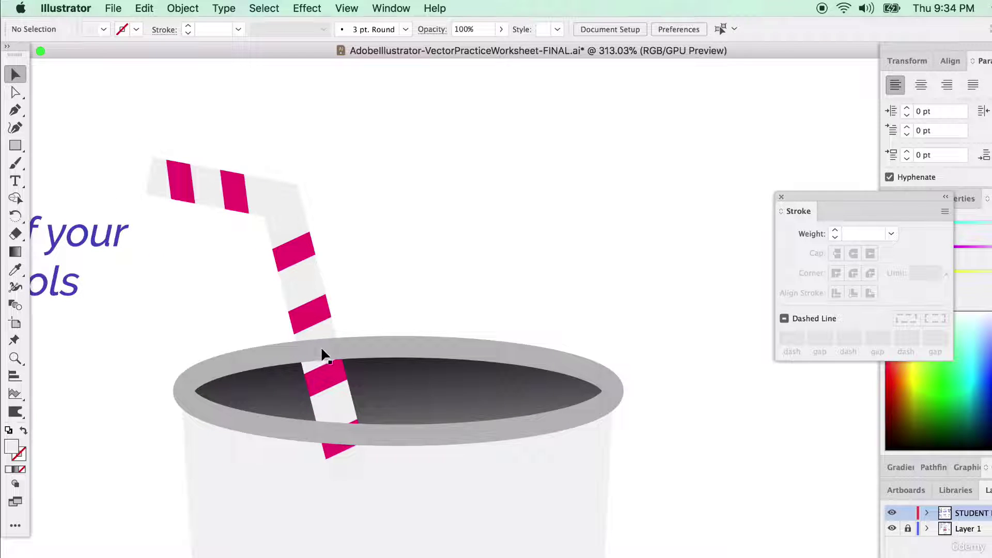
scroll(333, 401, right, 15)
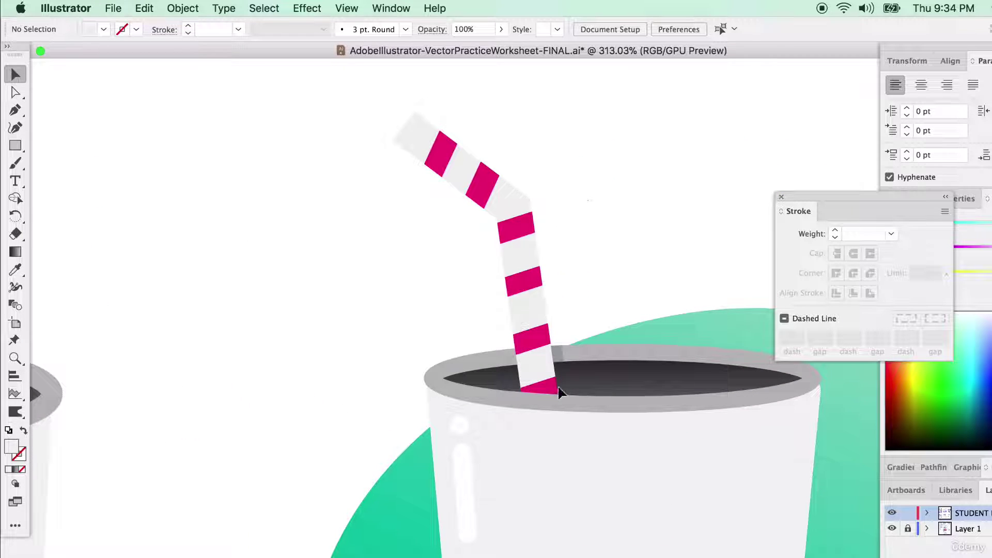
scroll(197, 403, left, 10)
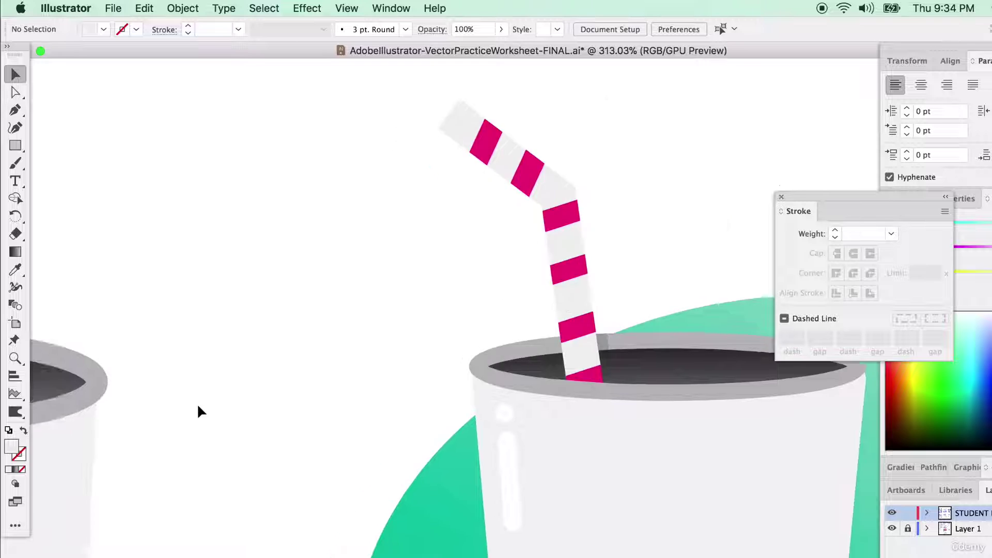
scroll(197, 403, left, 8)
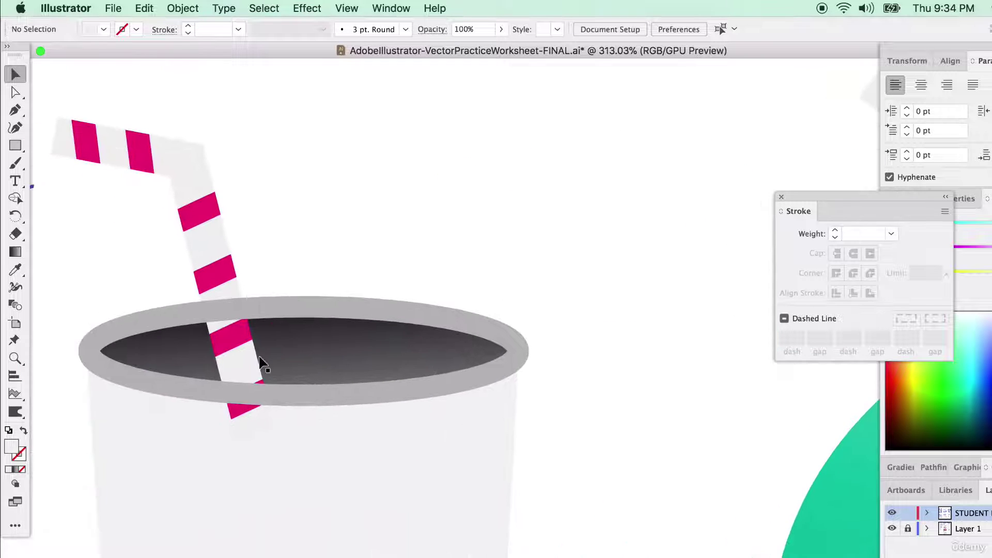
click(298, 350)
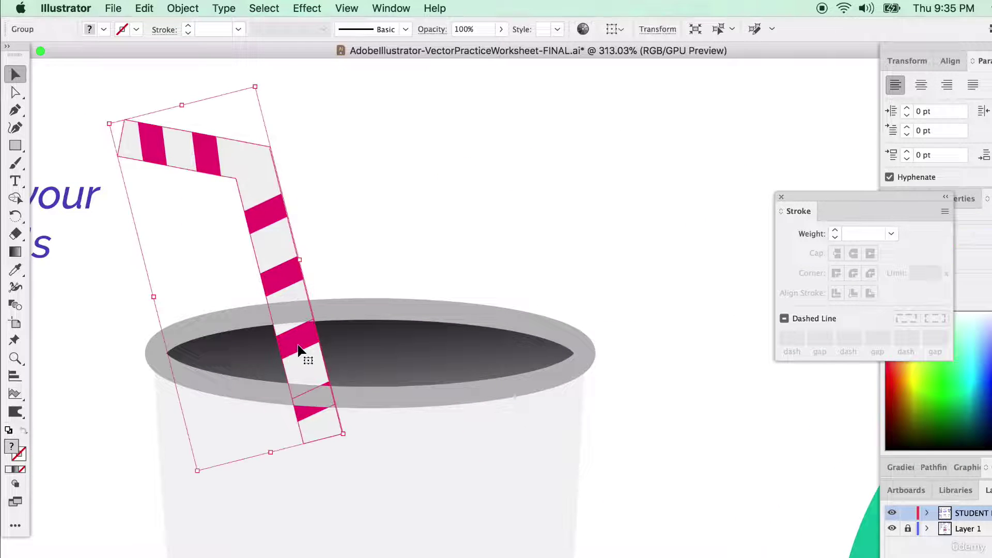
key(a)
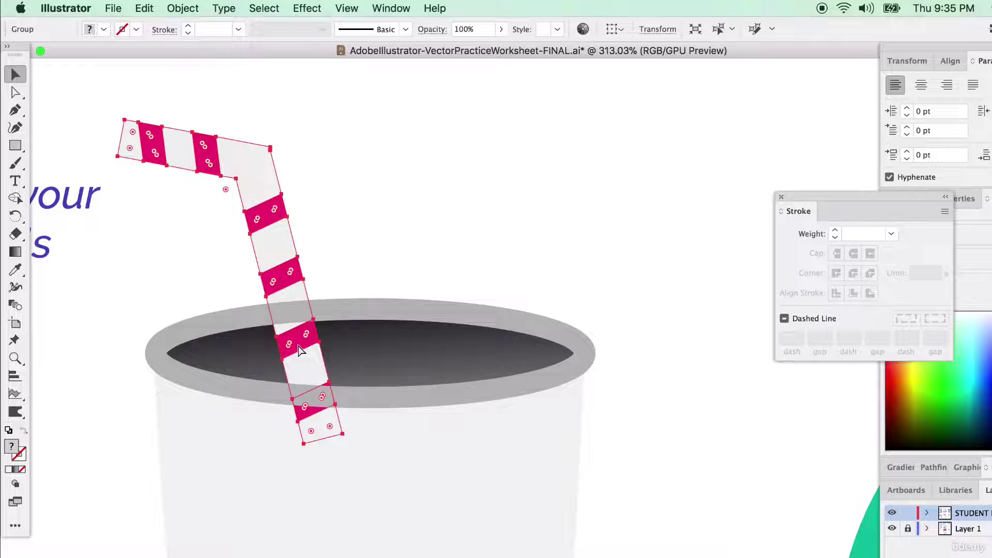
click(489, 189)
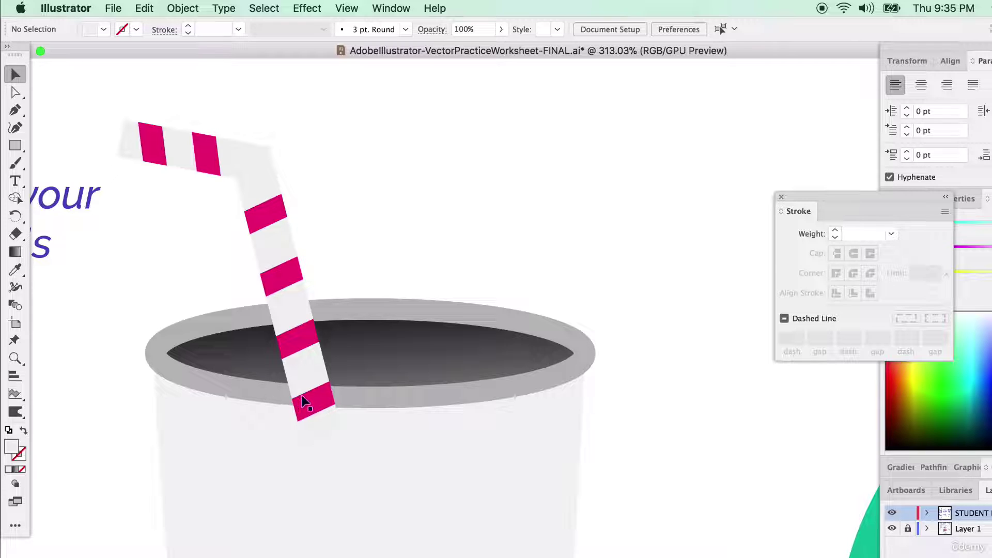
click(15, 109)
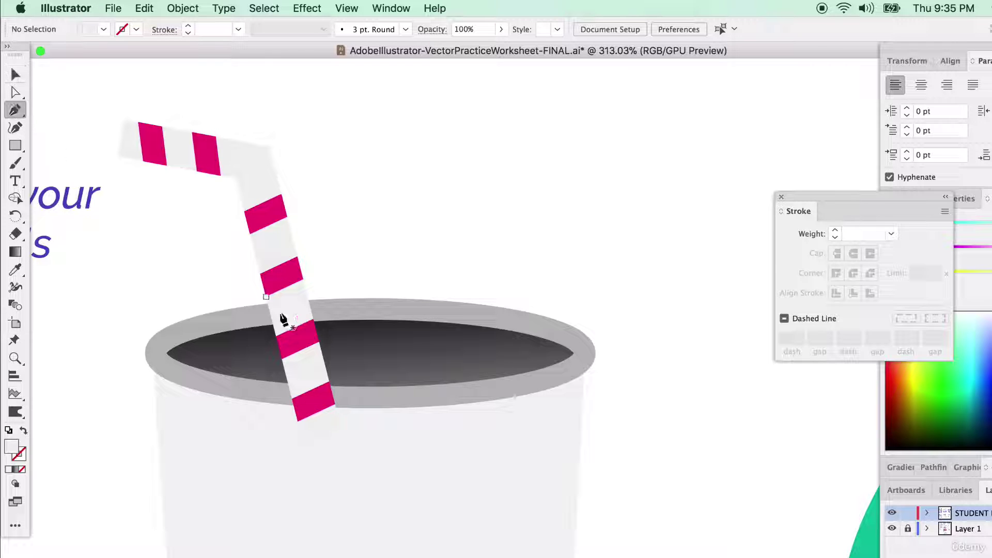
click(265, 381)
click(332, 386)
key(v)
click(326, 413)
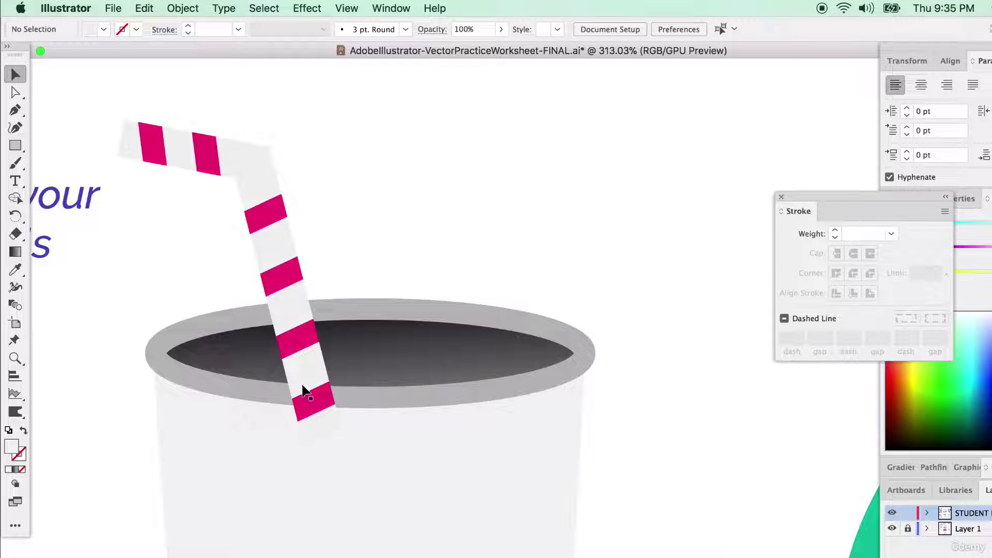
Step: Draw a closed four-sided Pen shape over the straw's lower end, its top edge following the inner rim, and fill it bright blue
click(14, 111)
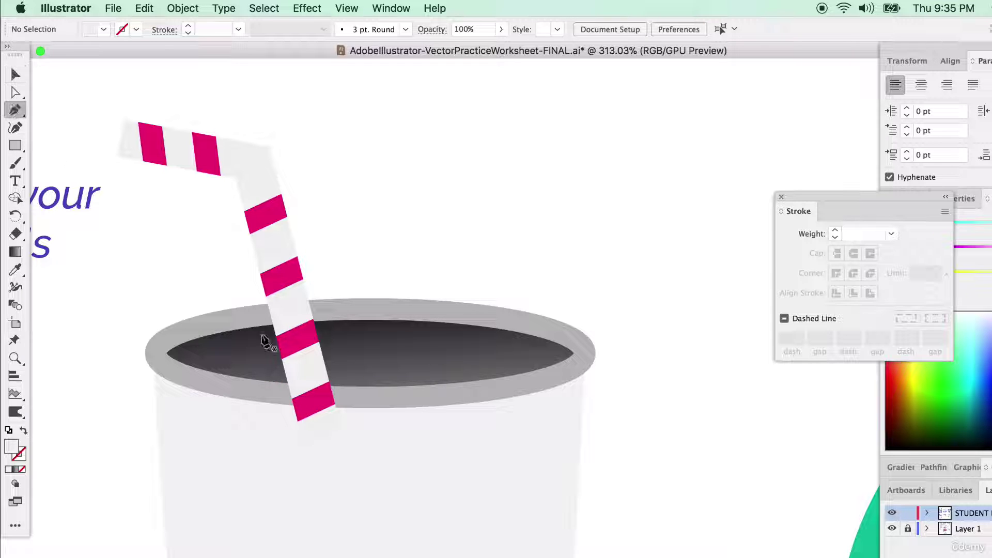
click(262, 381)
click(338, 389)
click(379, 384)
drag(378, 385, 386, 389)
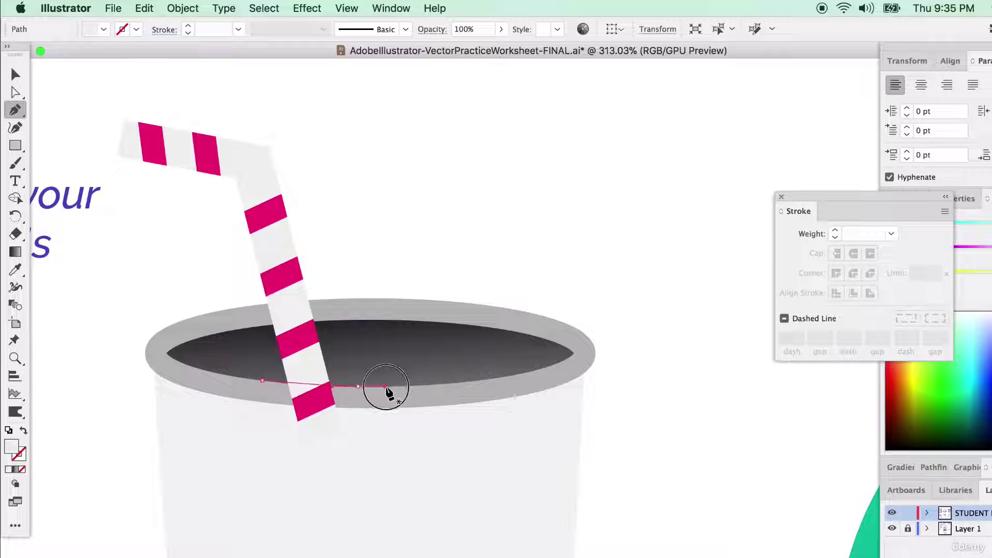
click(365, 446)
click(275, 455)
click(262, 380)
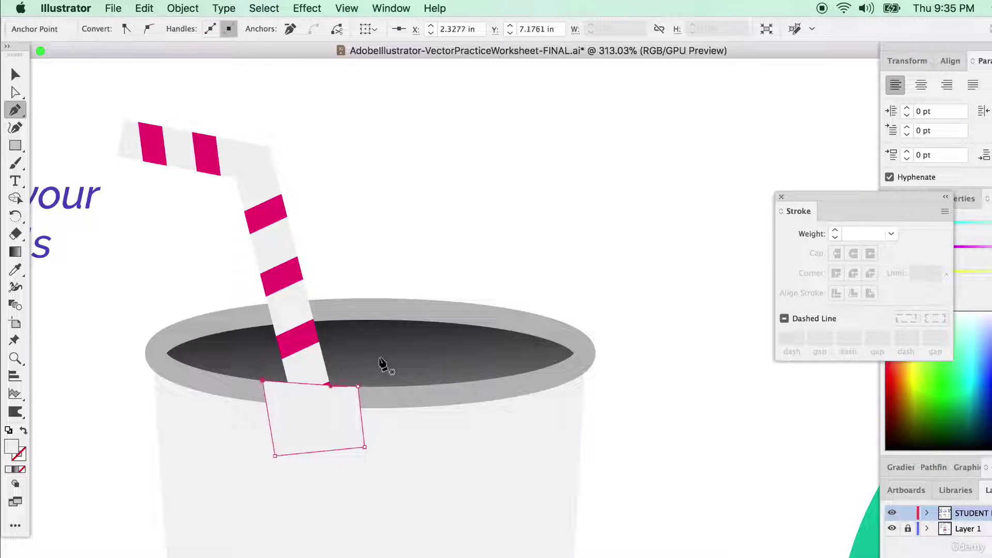
click(15, 74)
click(984, 372)
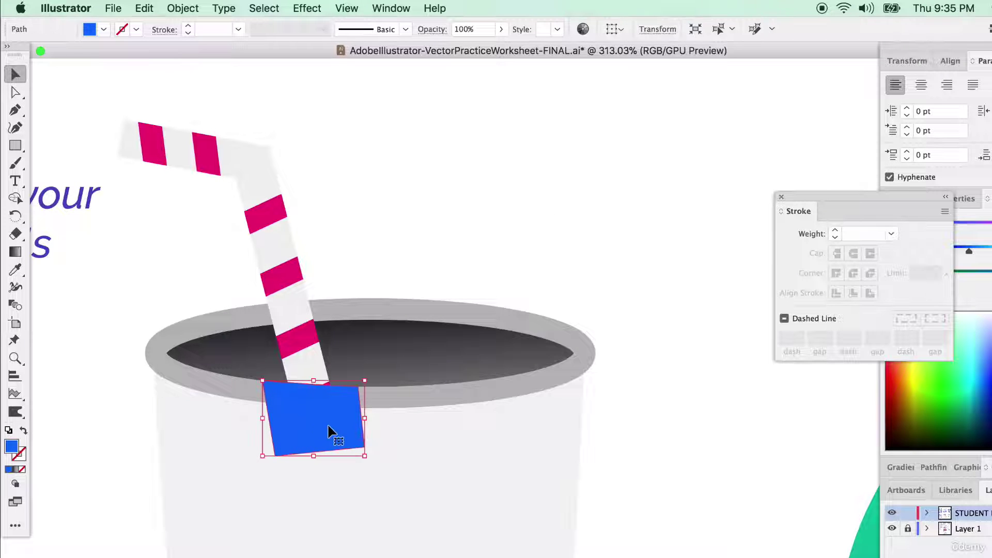
Step: Remove the blue shape and the straw end beneath it with the Shape Builder tool, and nudge the straw slightly into place
shift+click(309, 363)
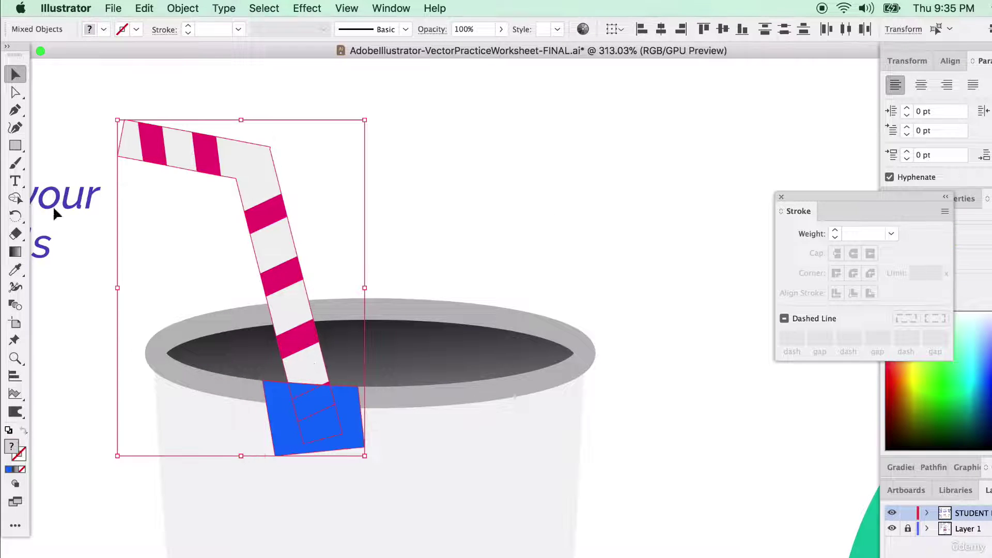
click(16, 197)
mouse_move(283, 429)
mouse_down()
mouse_move(312, 405)
mouse_move(327, 432)
mouse_move(361, 448)
mouse_up()
key(v)
click(100, 97)
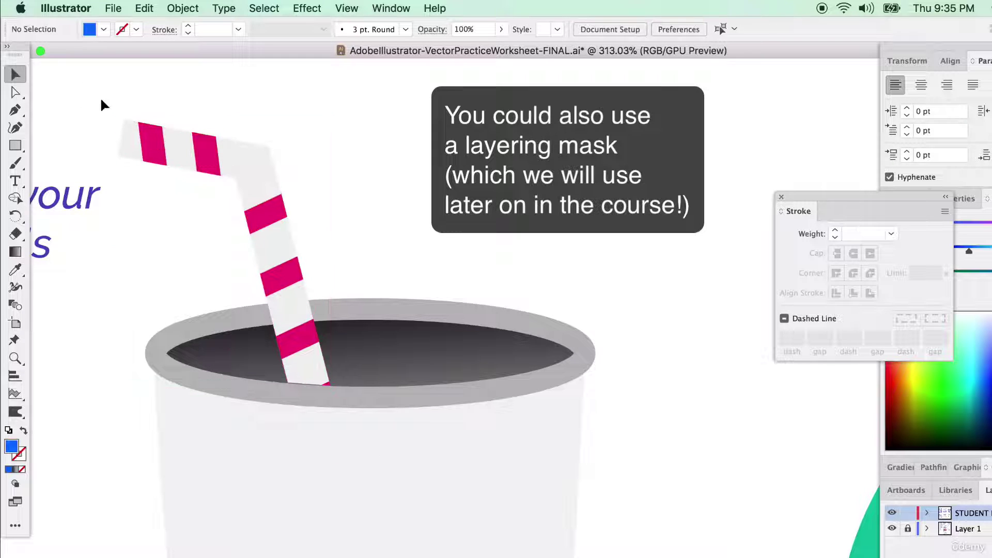
click(284, 282)
click(418, 224)
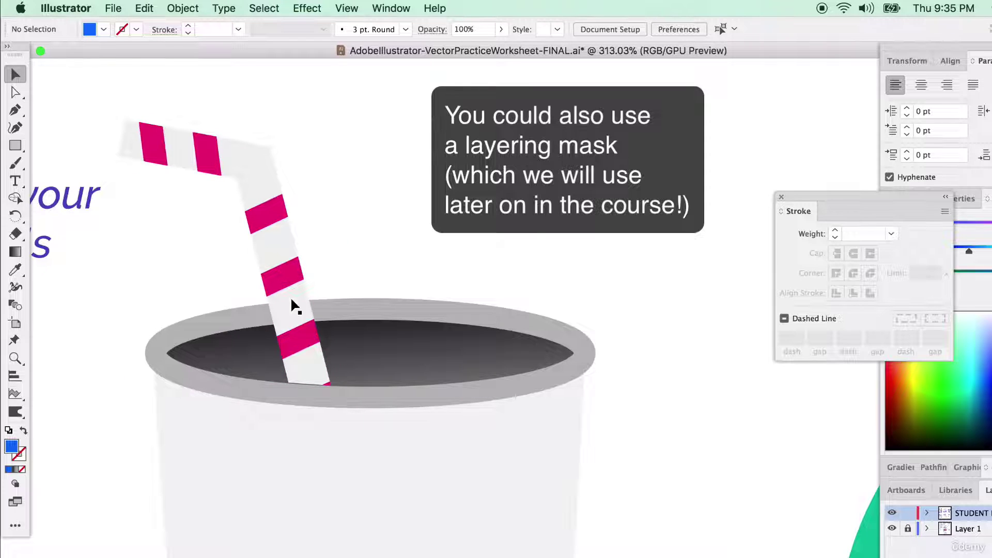
Step: Draw a closed four-sided Pen shape on the back rim along the straw's right edge as its shadow
scroll(293, 342, up, 3)
scroll(298, 346, up, 1)
scroll(317, 377, up, 1)
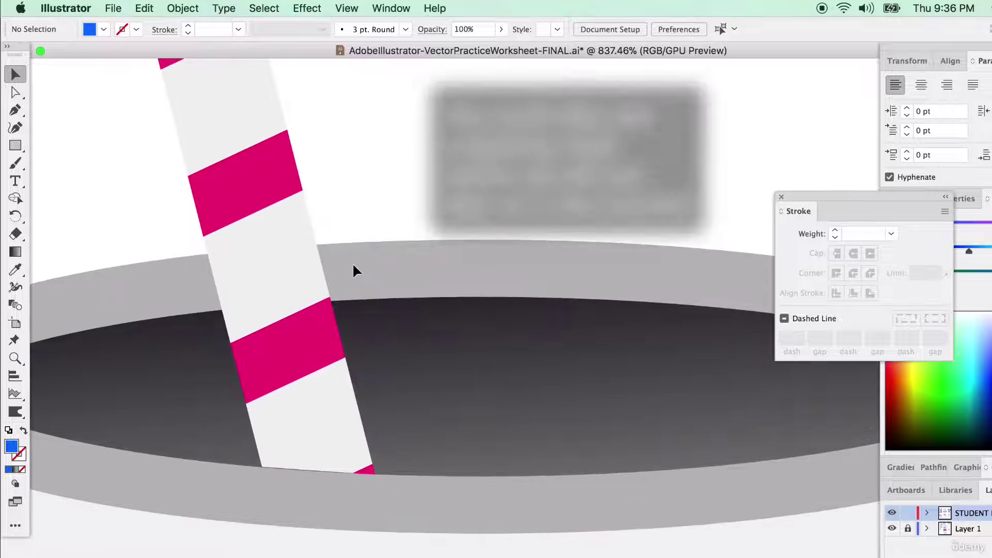
scroll(350, 270, up, 3)
click(17, 111)
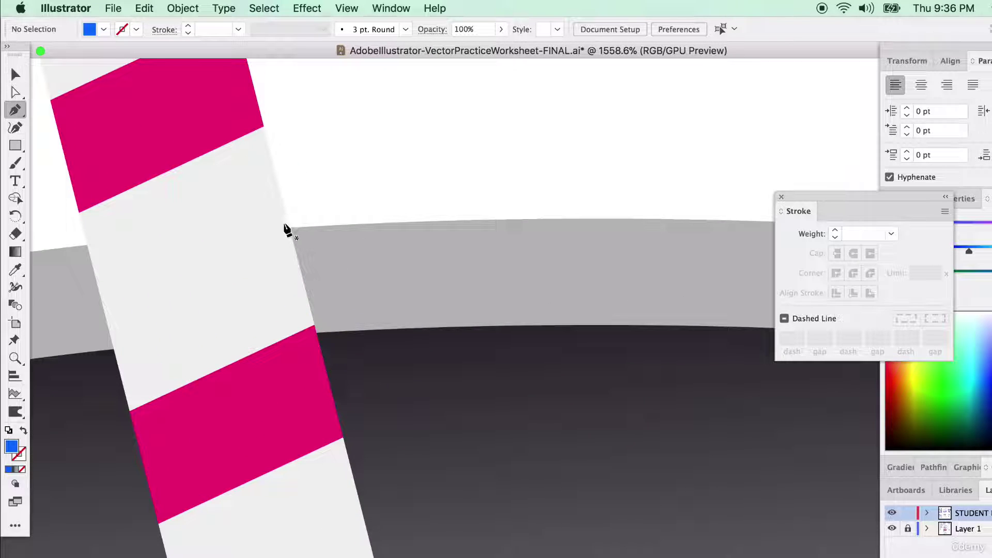
click(288, 227)
click(314, 326)
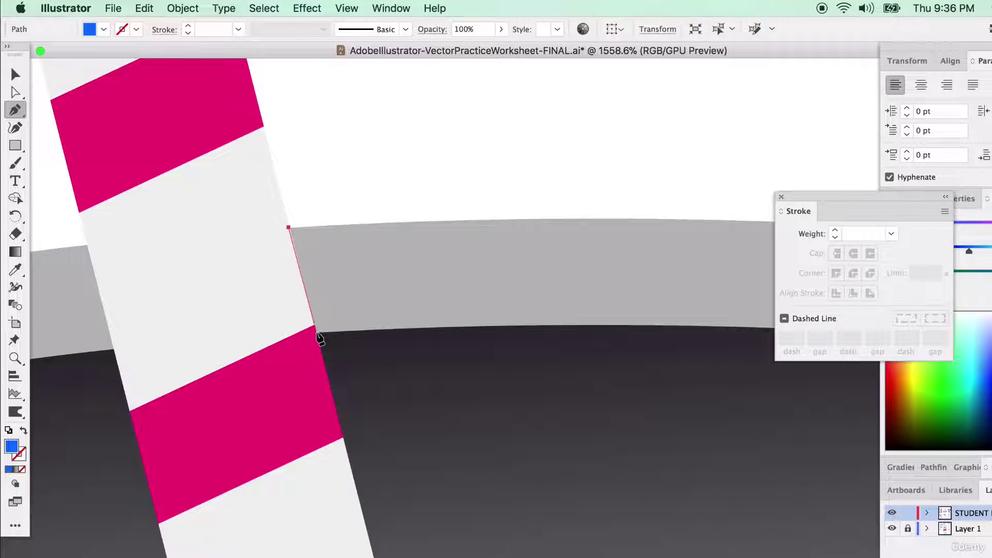
click(317, 332)
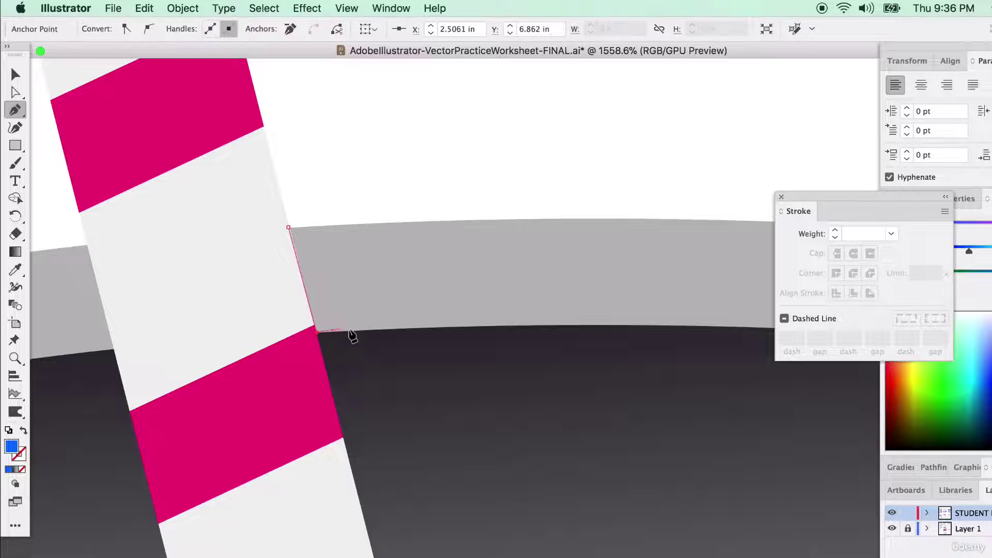
click(388, 329)
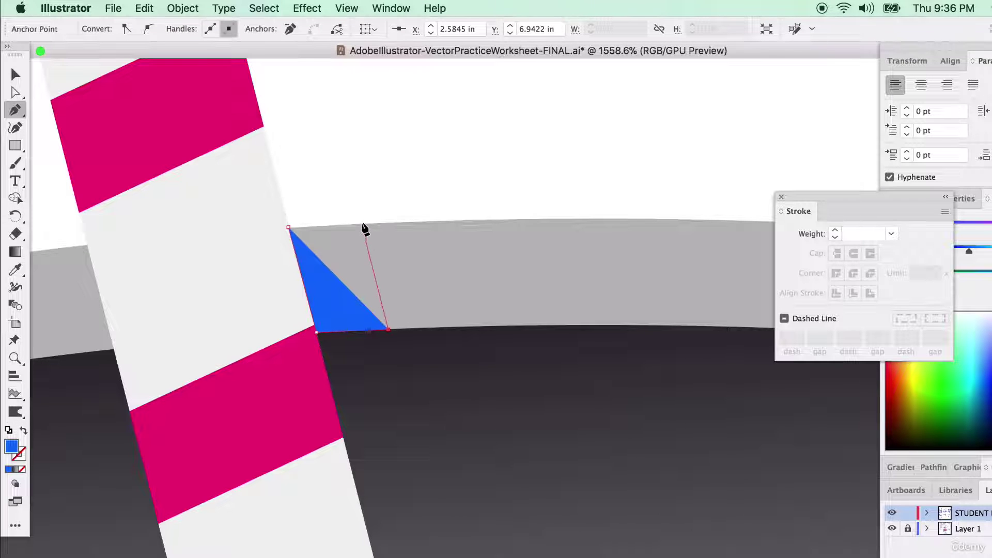
click(363, 225)
click(288, 228)
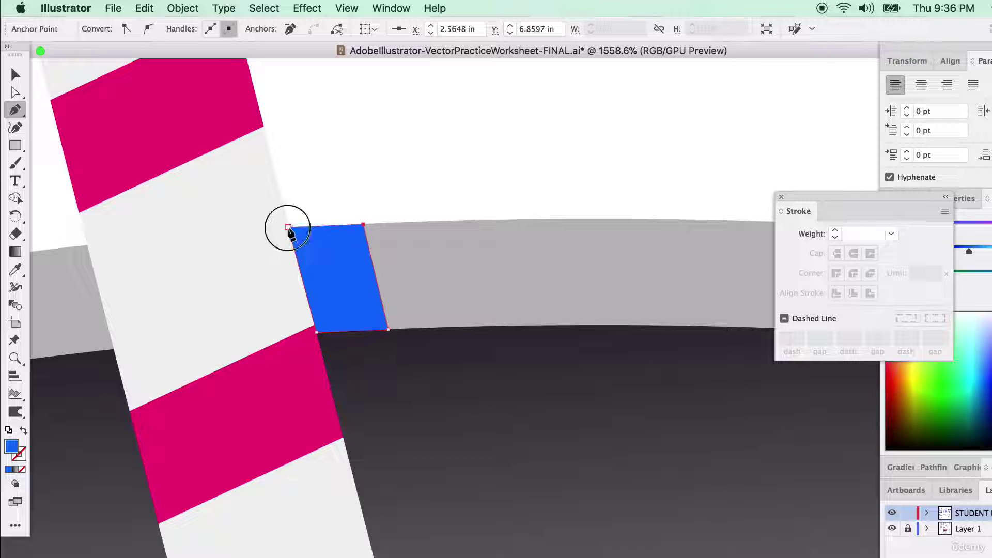
Step: Bend the shadow shape's right edge slightly outward with the Curvature tool
click(15, 127)
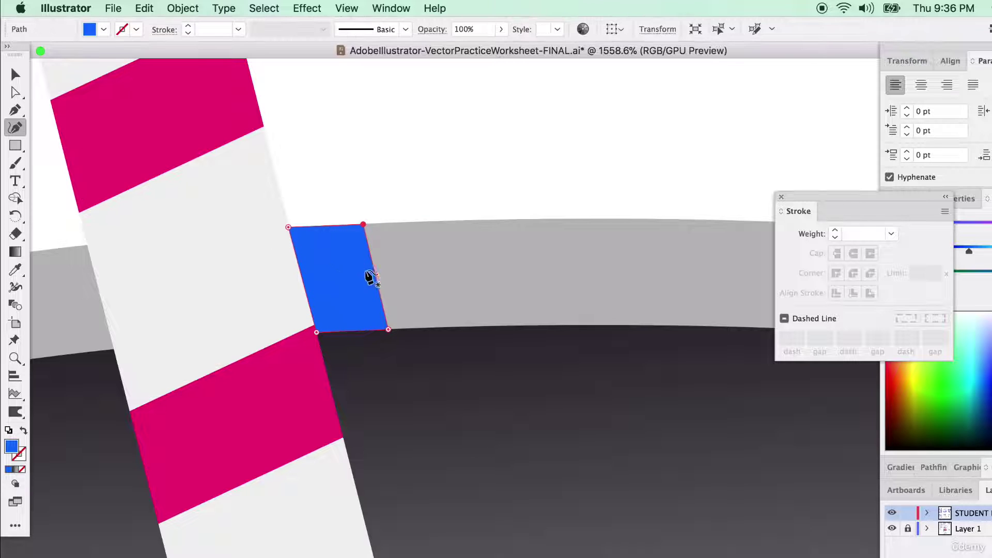
click(380, 278)
drag(380, 278, 381, 278)
click(15, 74)
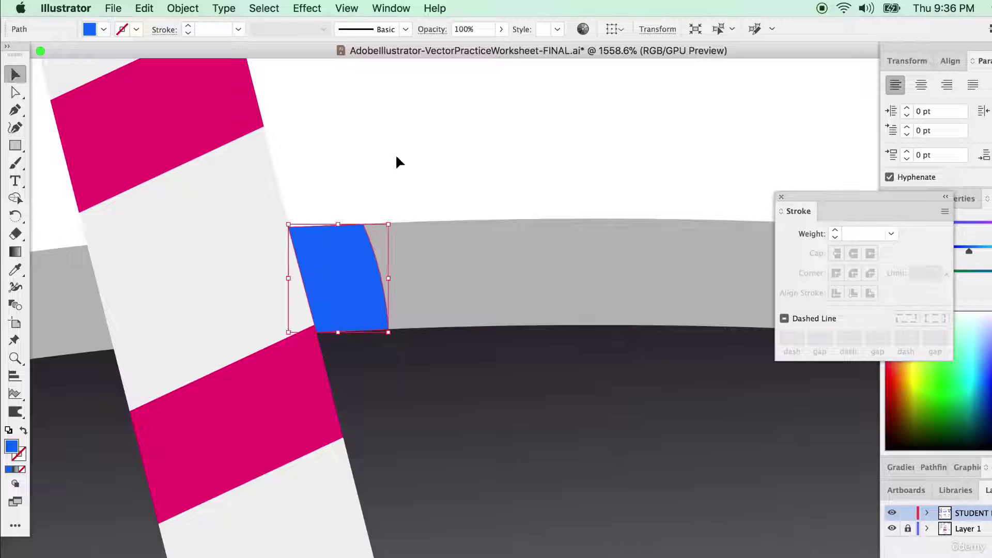
click(353, 147)
Step: Fill the shadow shape with the rim's sampled grey, without a stroke, and darken that fill to a deeper neutral grey
scroll(343, 312, down, 1)
scroll(344, 312, down, 5)
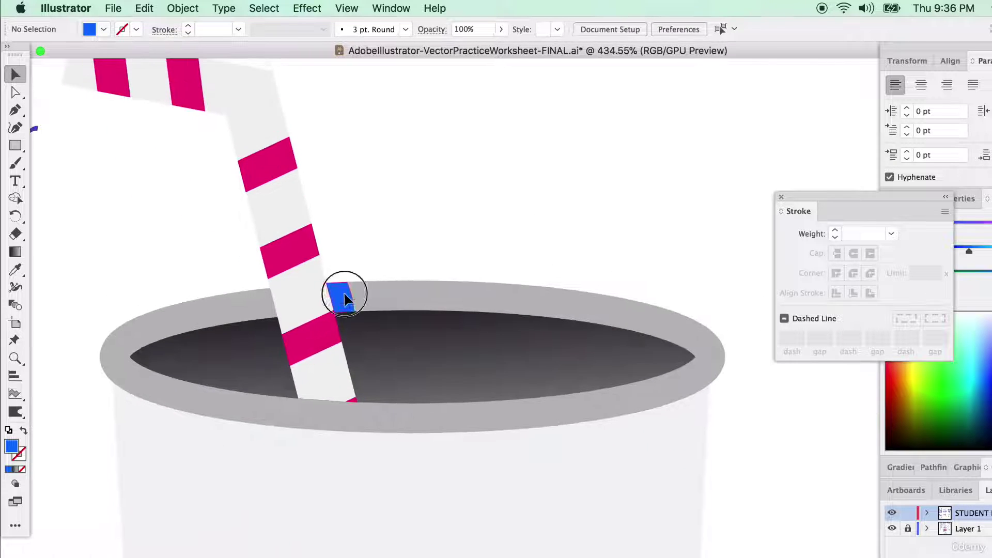
click(342, 295)
click(21, 278)
click(405, 295)
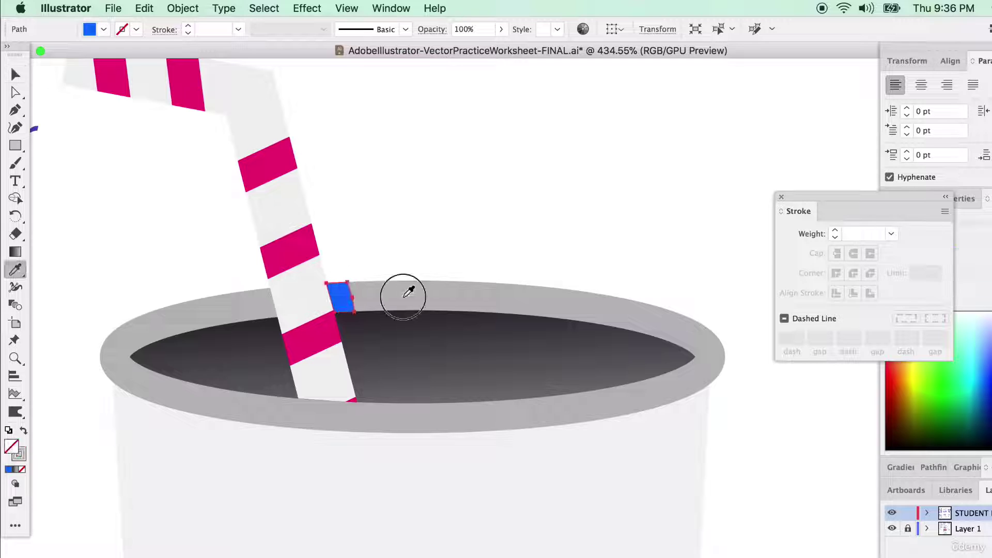
click(23, 431)
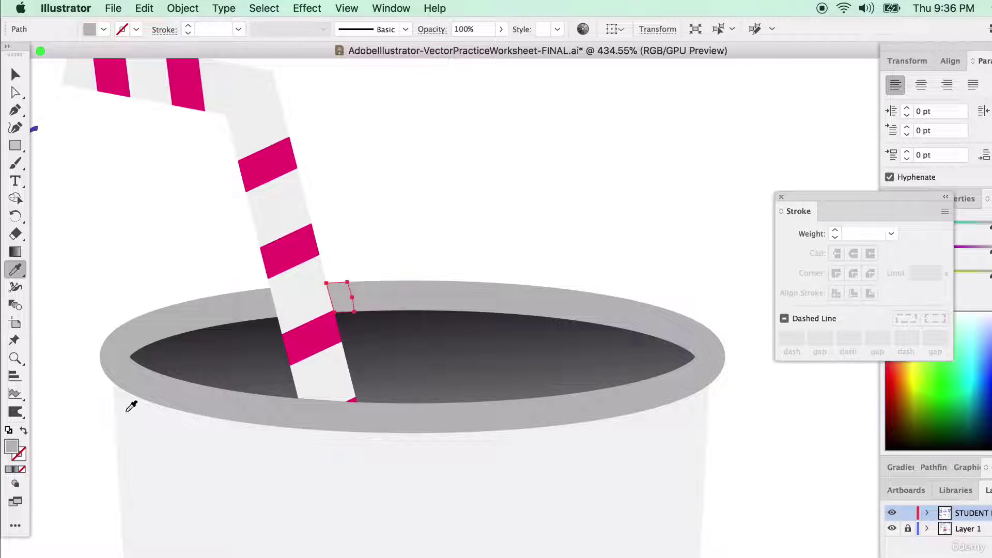
double_click(12, 447)
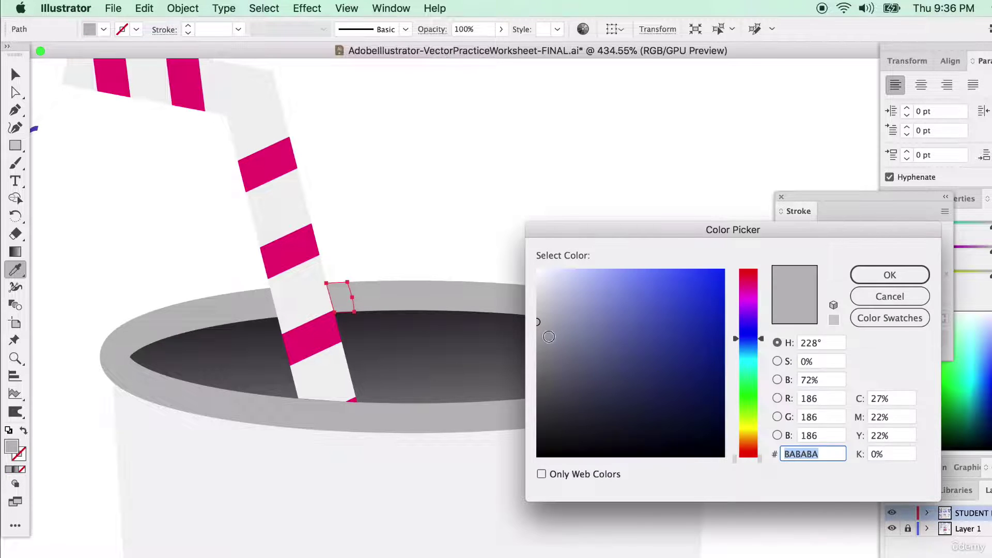
click(536, 343)
click(859, 274)
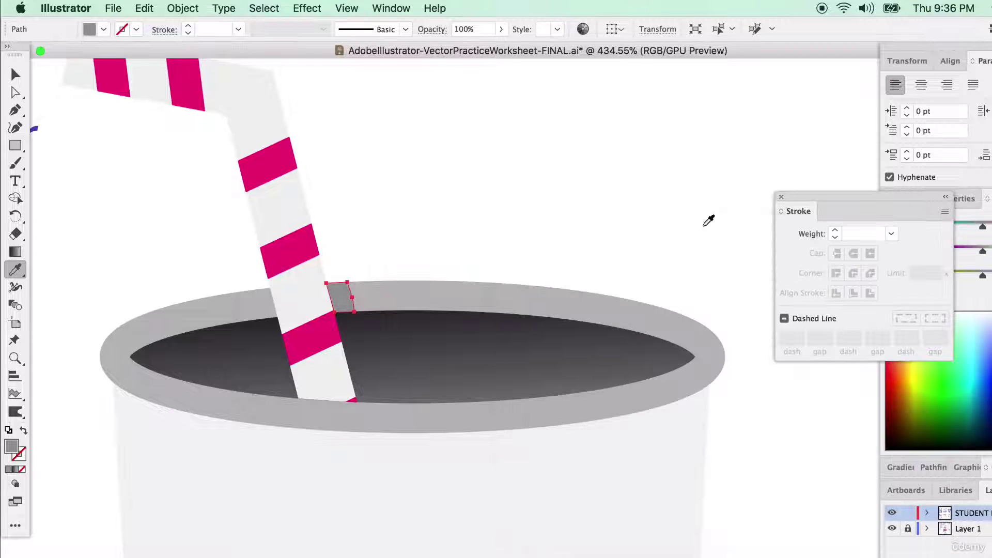
click(16, 74)
click(104, 218)
scroll(111, 228, down, 5)
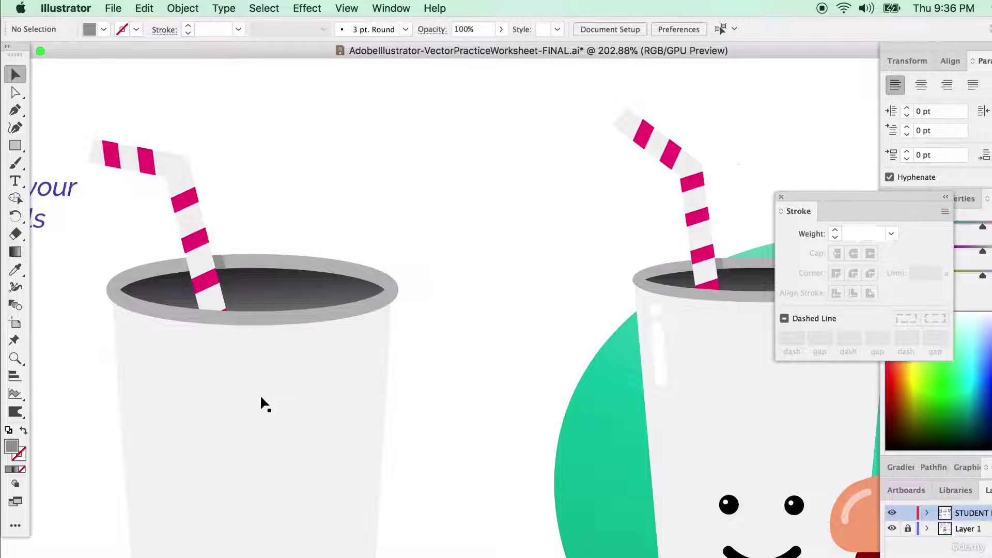
scroll(264, 401, down, 1)
scroll(262, 396, down, 3)
scroll(262, 395, left, 2)
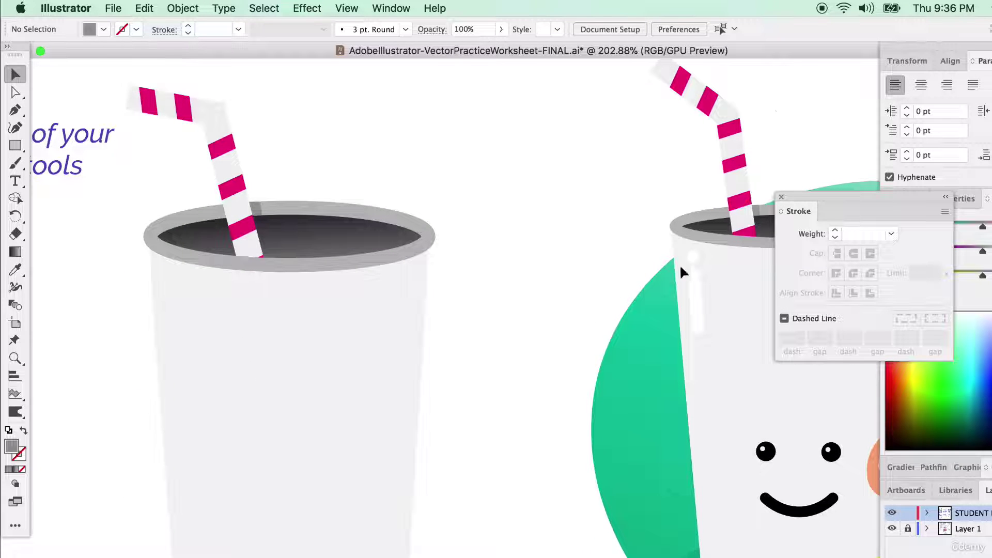
Step: Draw a short straight Pen line down the upper-left side of the cup body as its highlight
mouse_move(816, 199)
mouse_down()
mouse_move(866, 186)
mouse_move(742, 49)
mouse_move(494, 80)
mouse_up()
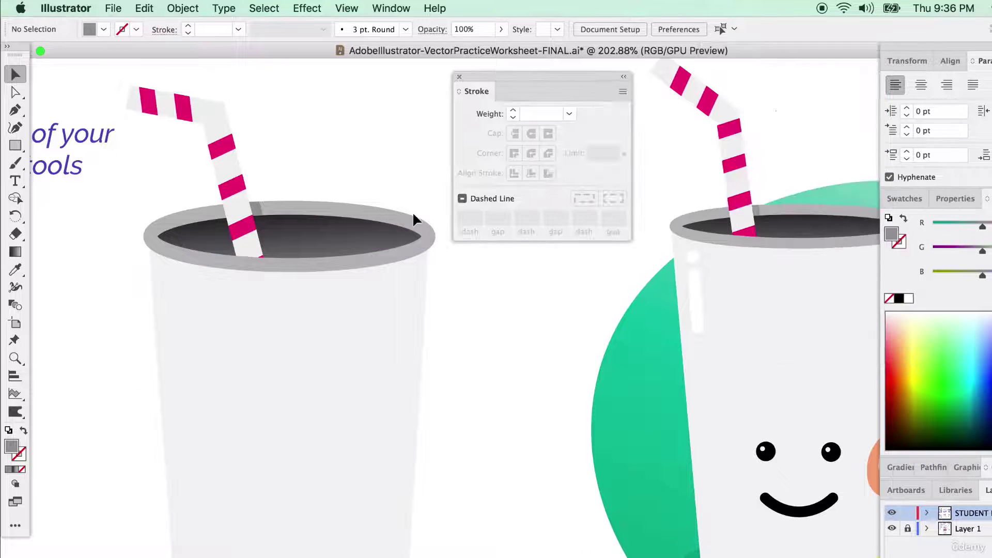
click(15, 109)
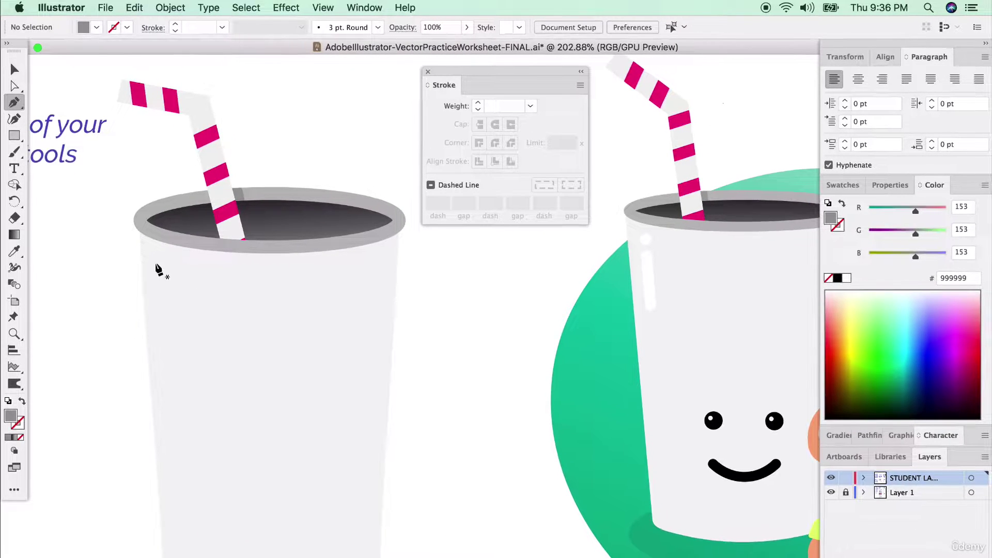
click(163, 271)
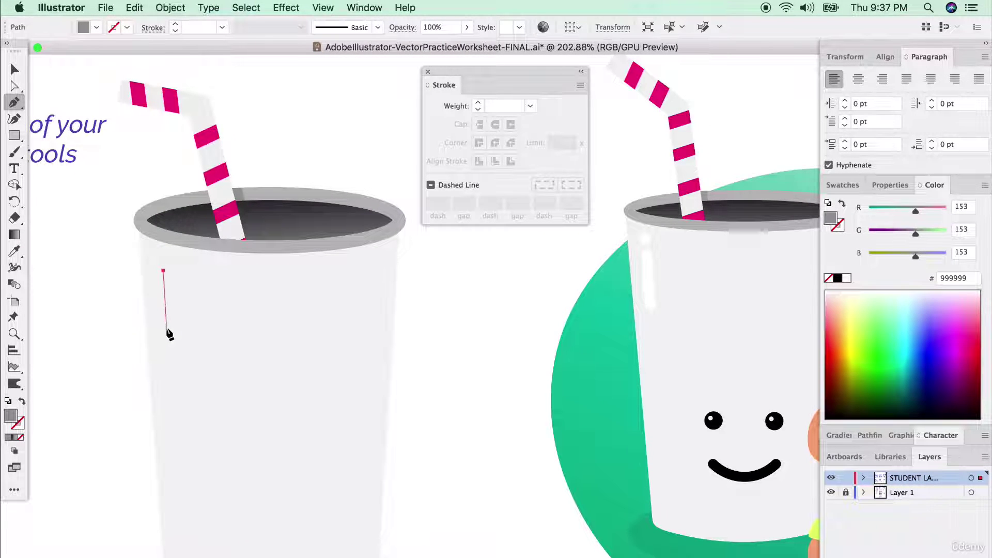
click(166, 328)
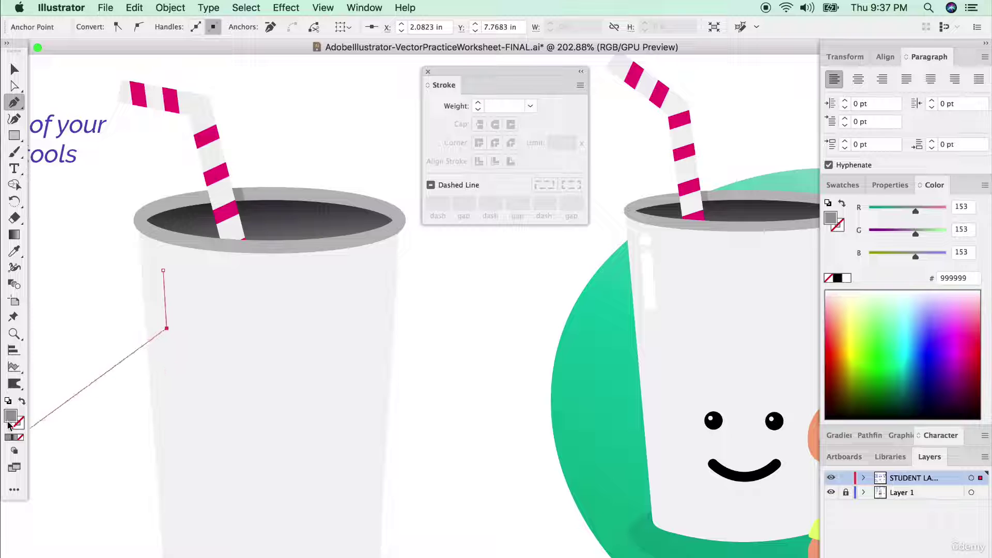
Step: Give the highlight line a white 6 pt stroke with round caps and no fill, and move it slightly down the cup
drag(916, 256, 967, 253)
click(947, 230)
click(946, 208)
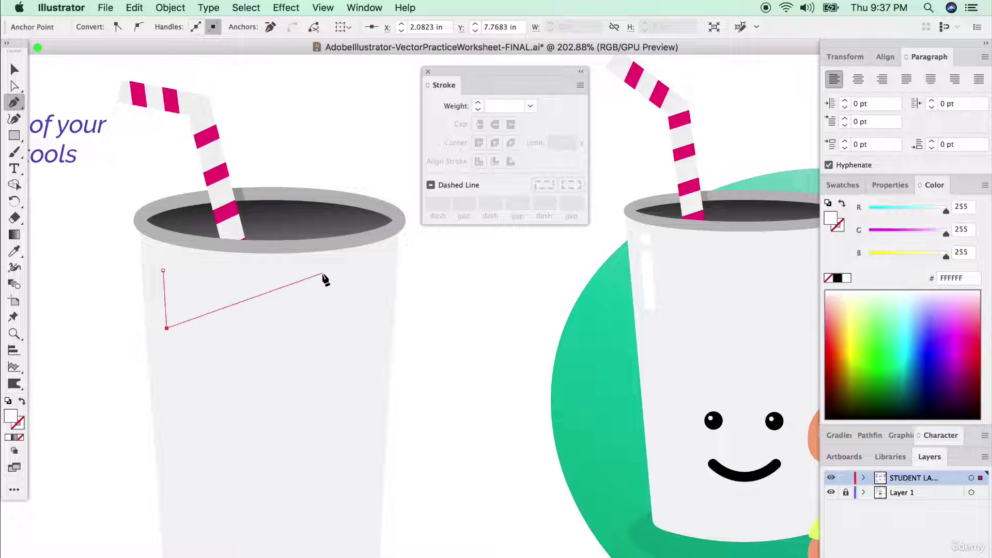
click(22, 403)
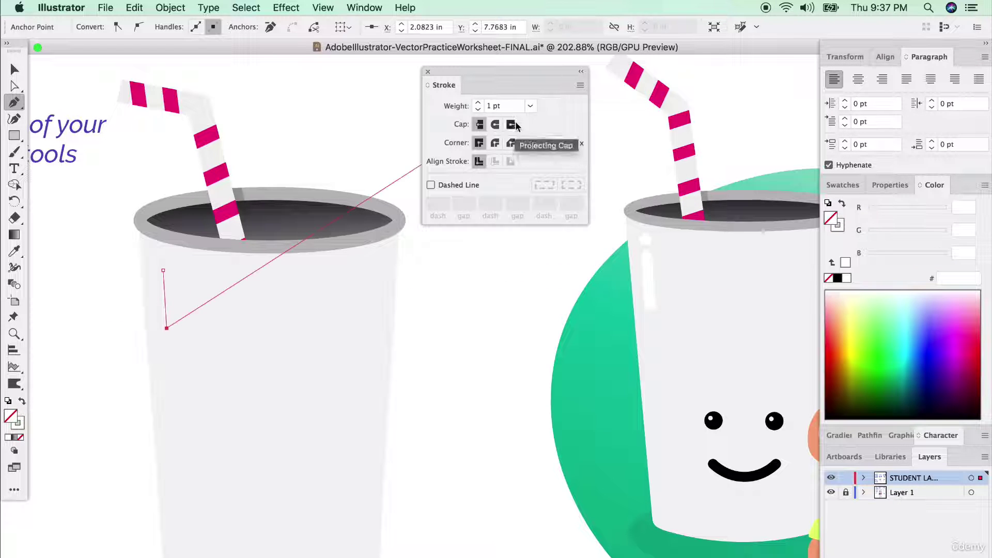
click(479, 102)
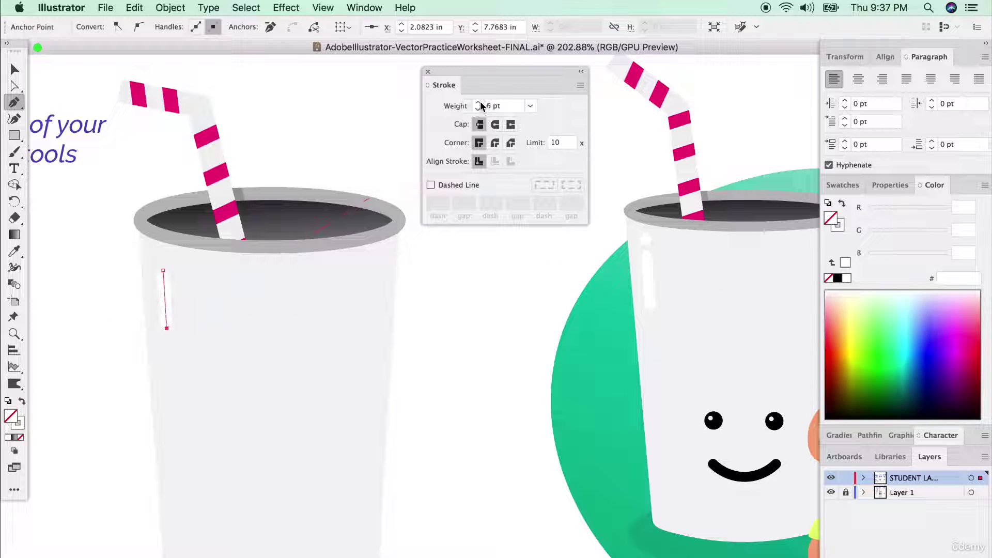
click(495, 125)
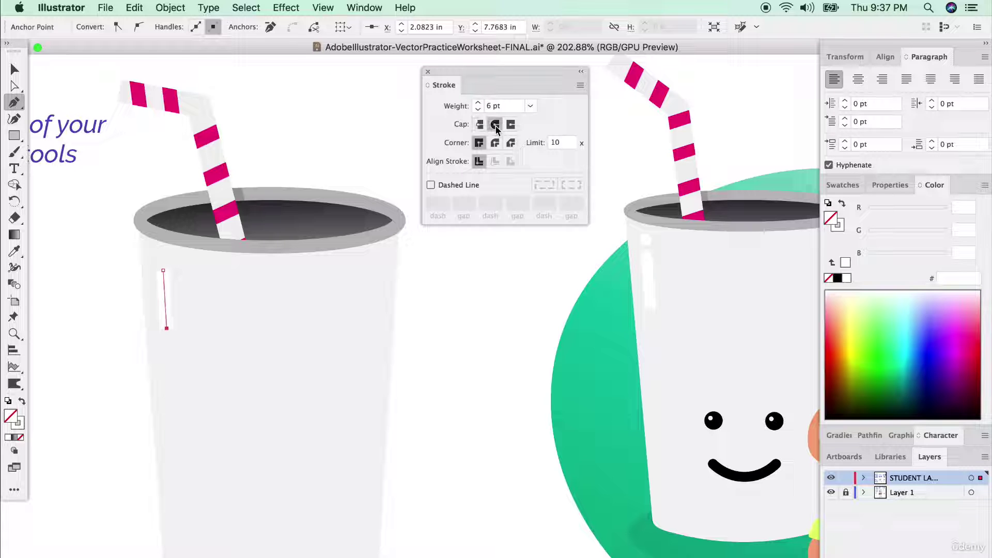
key(v)
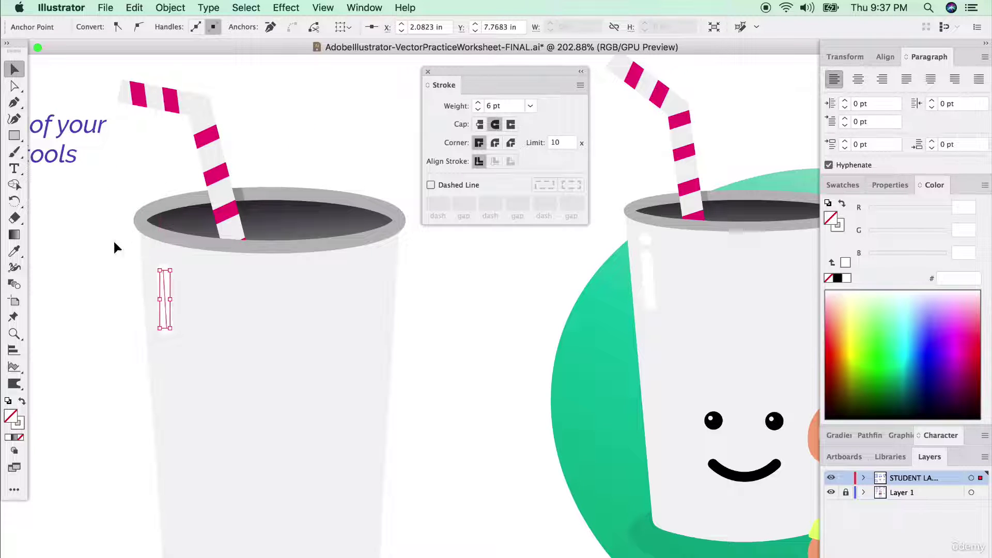
click(223, 314)
click(165, 311)
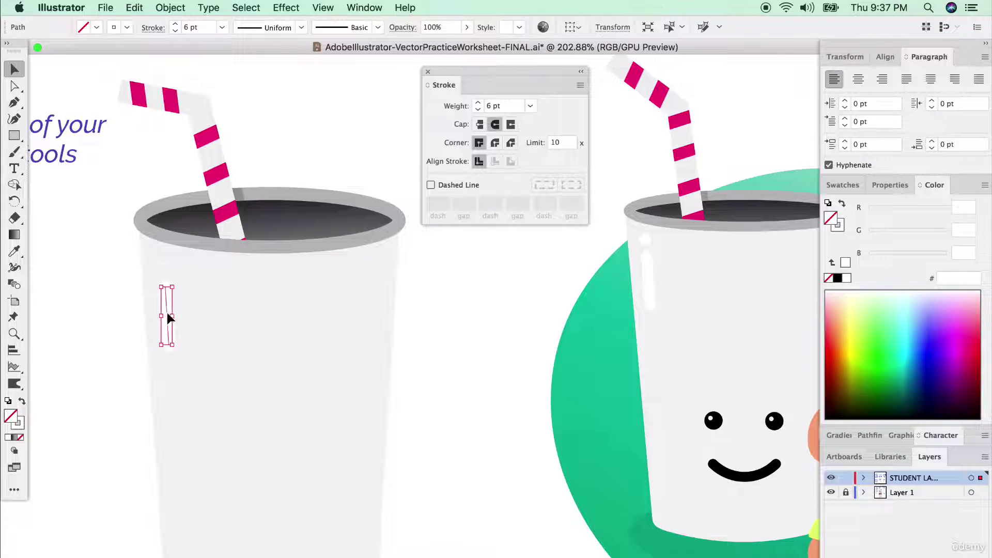
Step: Draw a small circle just above the highlight line and give it a white fill without a stroke
drag(14, 135, 63, 151)
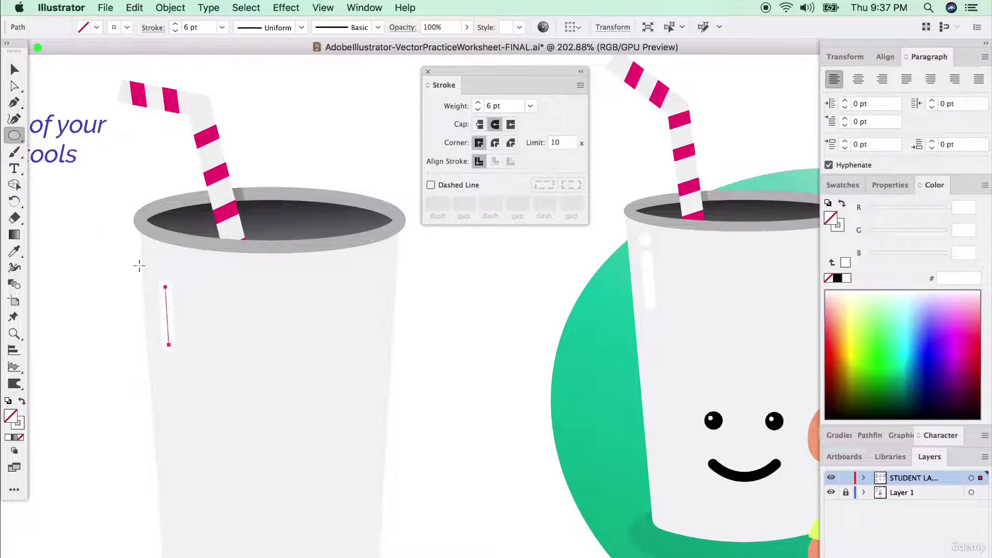
drag(158, 260, 172, 273)
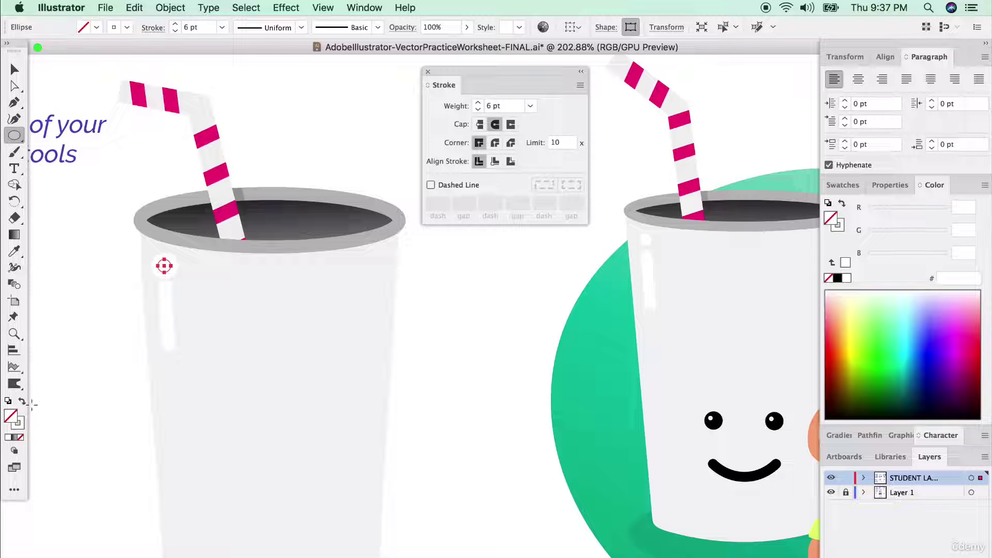
click(22, 401)
click(15, 69)
click(111, 143)
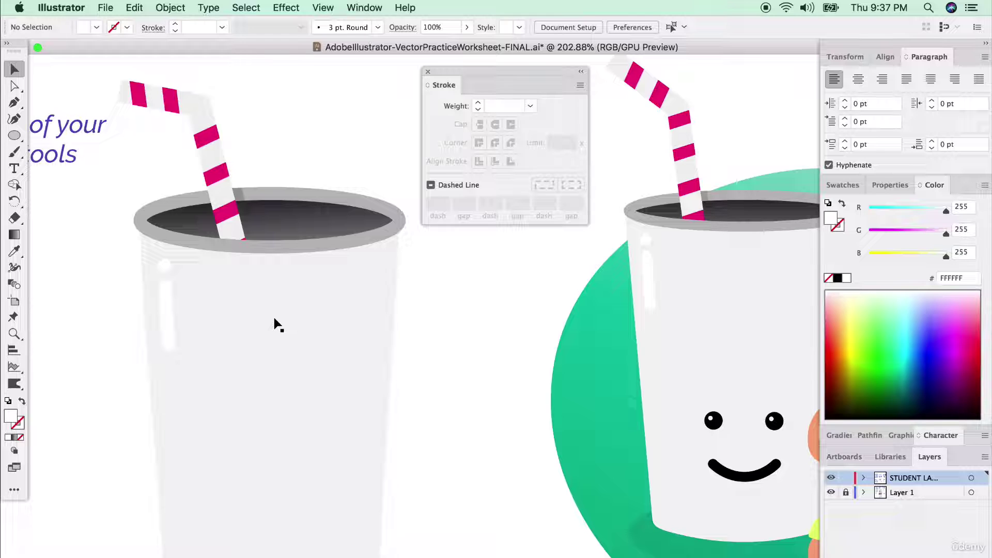
Step: Draw a straight horizontal Pen line across the lower part of the cup as the mouth
scroll(303, 434, down, 3)
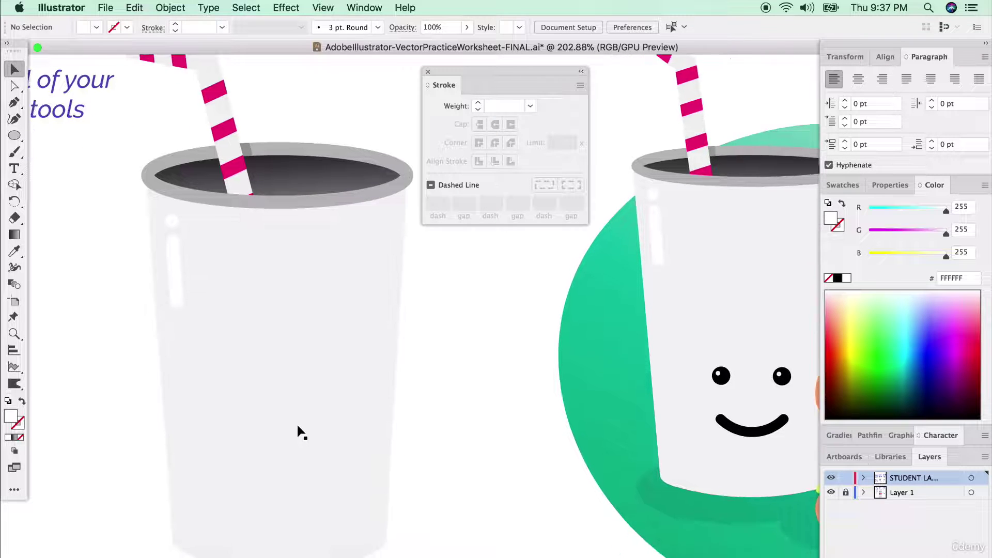
click(14, 103)
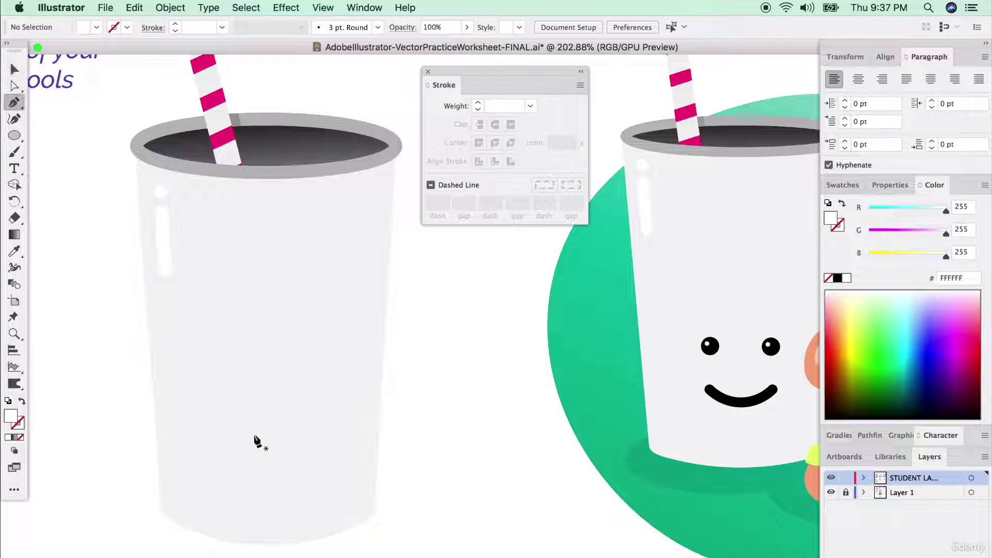
click(211, 442)
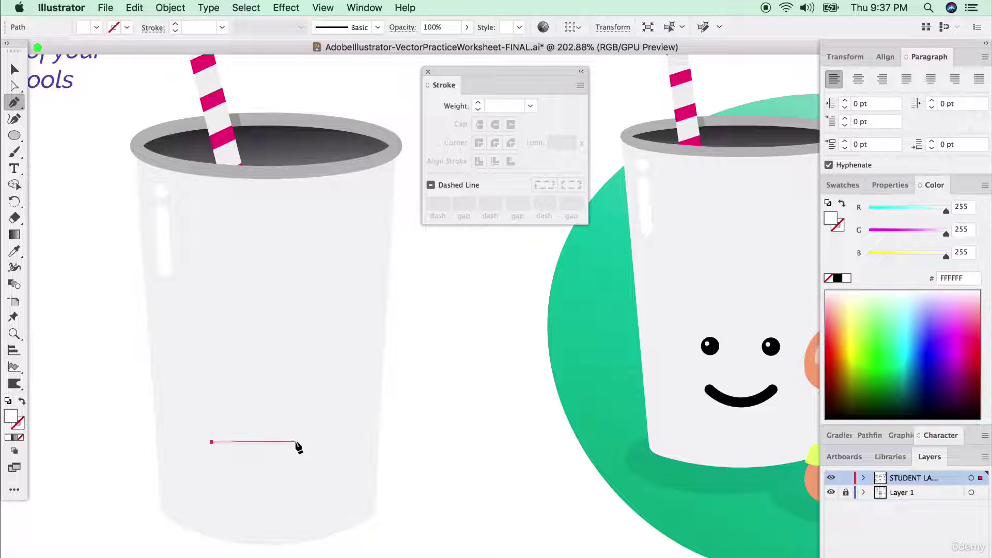
click(308, 443)
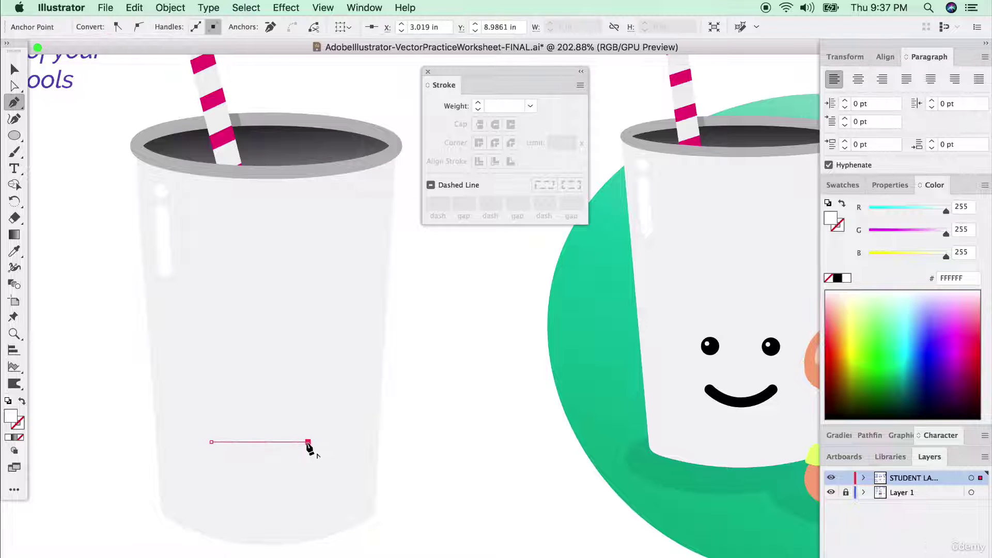
Step: Style the mouth line with the reference smile's black as a 5 pt stroke with round caps and round corners, without a fill
click(14, 252)
click(717, 397)
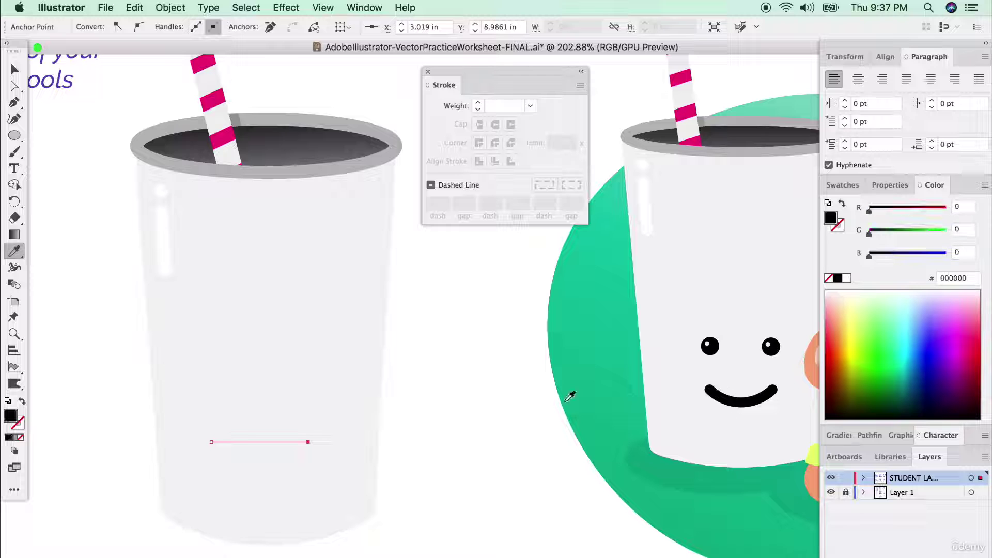
click(22, 400)
click(478, 103)
click(478, 103)
click(479, 103)
click(479, 103)
click(495, 124)
click(495, 143)
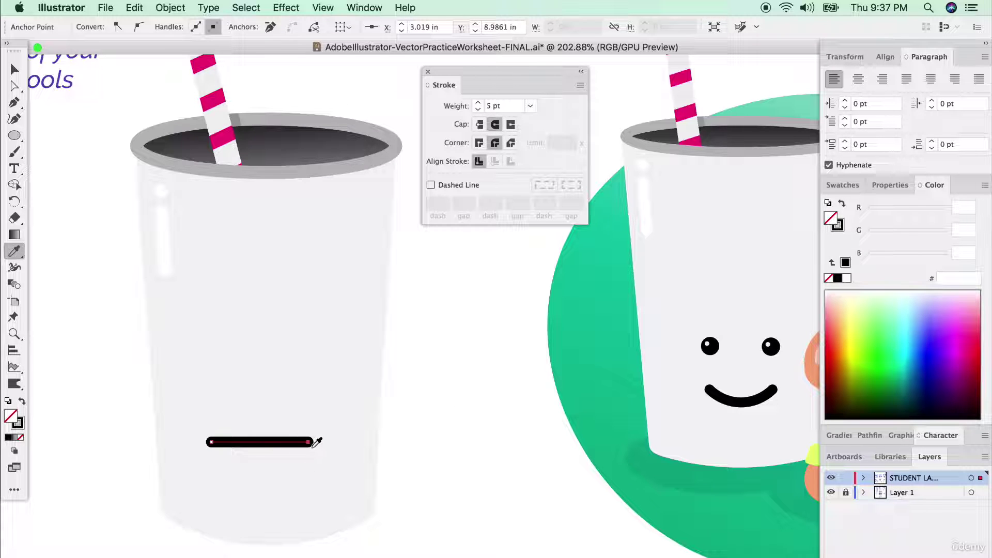
Step: Bend the middle of the mouth line downward into a smile with the Curvature tool
click(14, 118)
click(263, 444)
drag(263, 443, 264, 465)
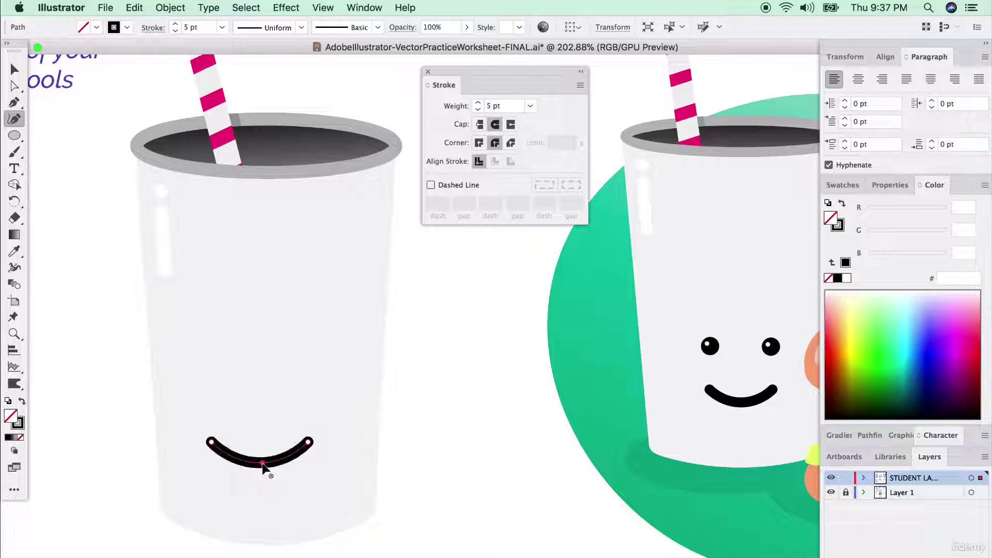
Step: Draw a black-filled circle without a stroke above the left part of the smile as an eye
click(14, 135)
drag(223, 383, 234, 406)
click(22, 401)
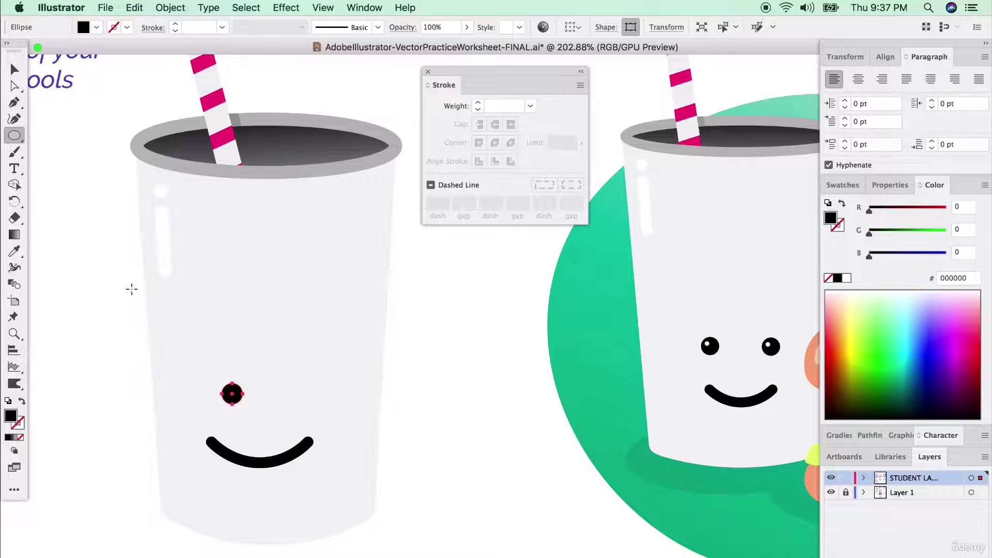
Step: Draw a tiny circle in the eye's upper-left area and fill it with the cup's sampled light grey
click(14, 68)
scroll(184, 360, up, 5)
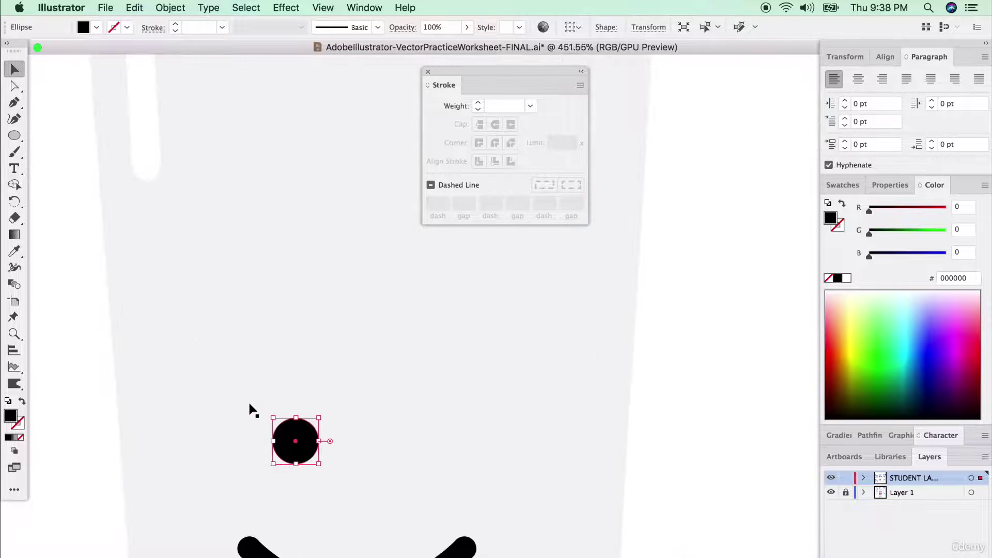
click(19, 138)
mouse_move(260, 369)
mouse_down()
mouse_move(286, 393)
mouse_move(274, 383)
mouse_up()
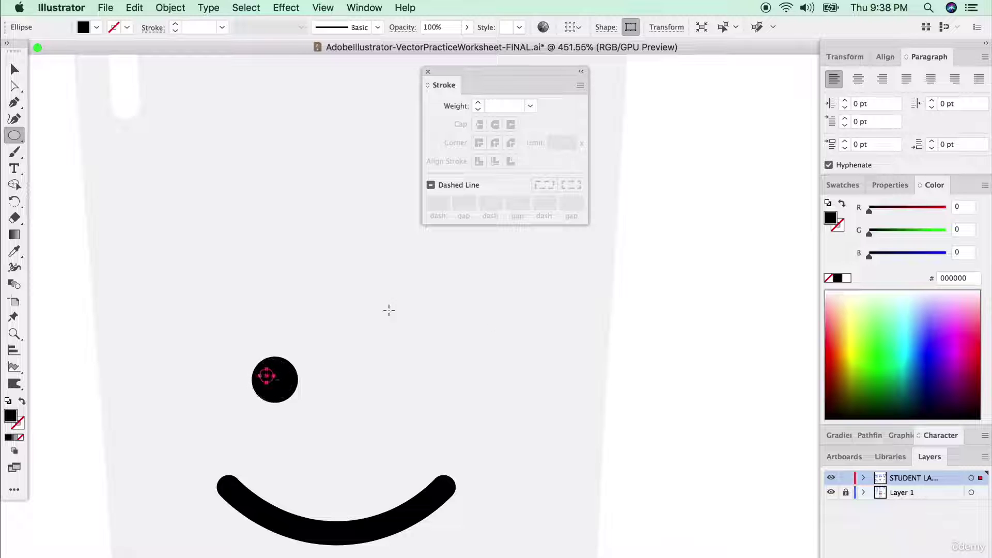
click(15, 251)
click(214, 253)
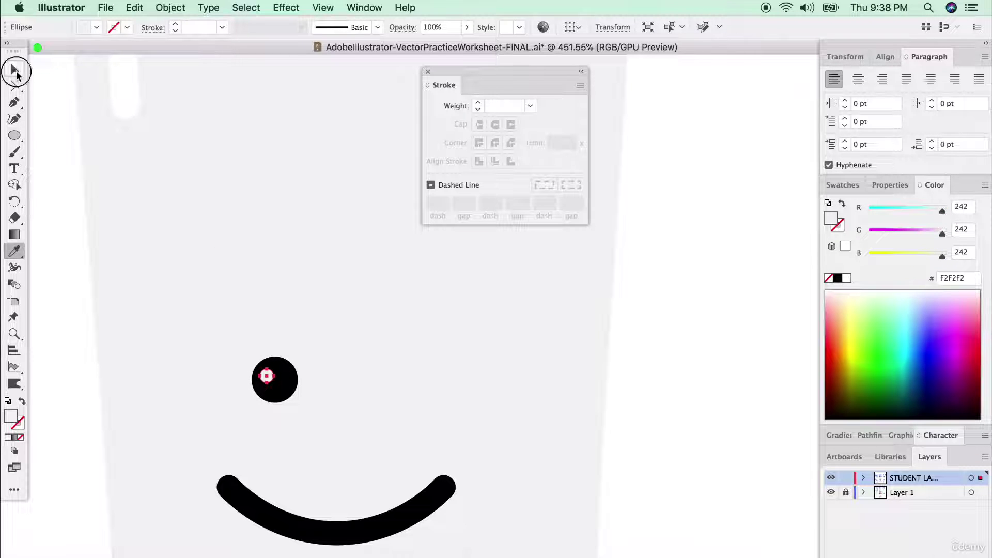
Step: Cut the tiny circle out of the black eye with the Shape Builder tool
click(15, 70)
shift+click(266, 366)
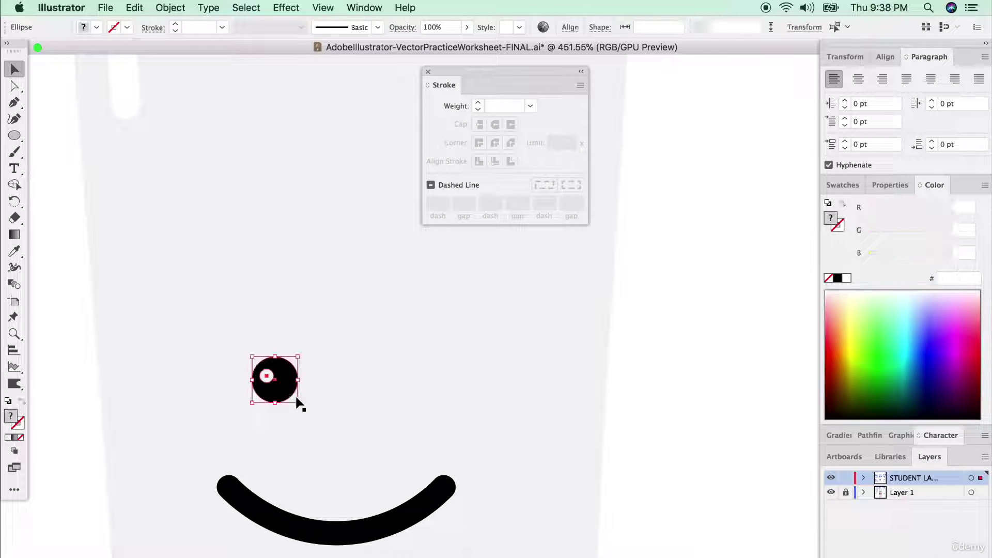
scroll(299, 401, up, 3)
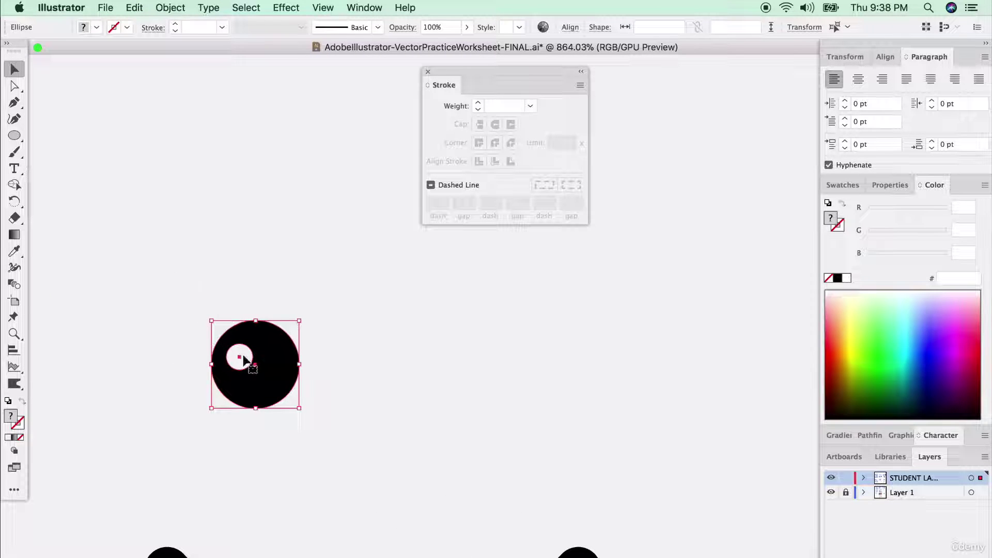
click(15, 185)
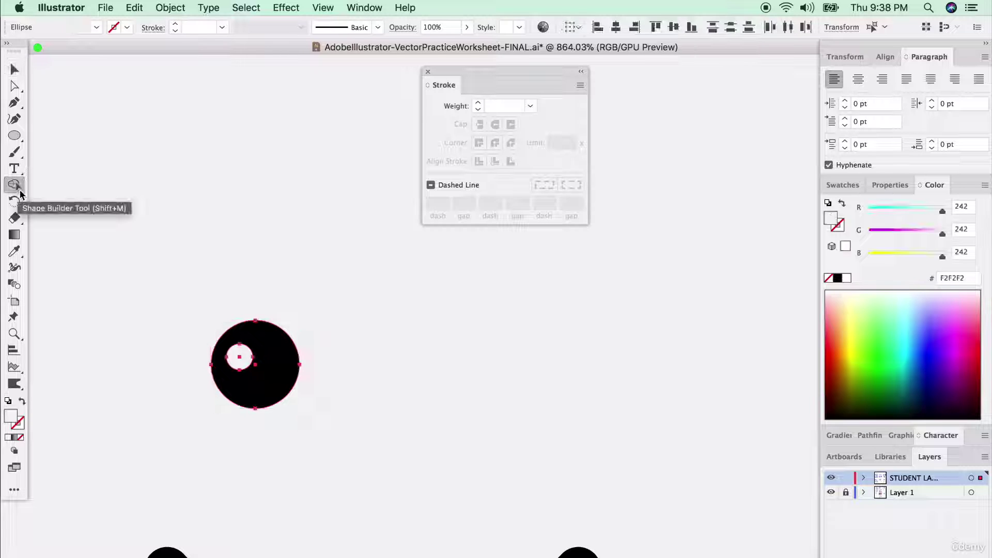
alt+click(239, 355)
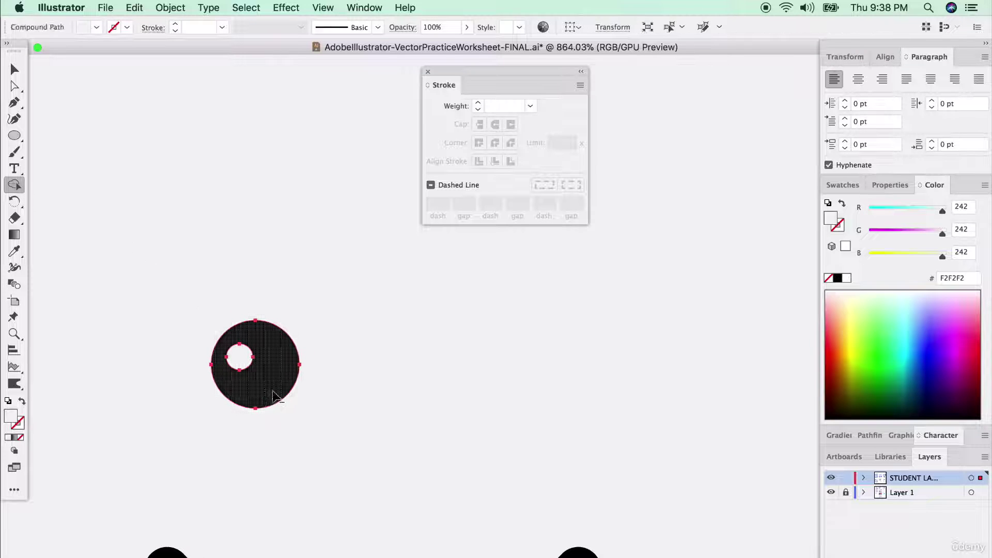
key(v)
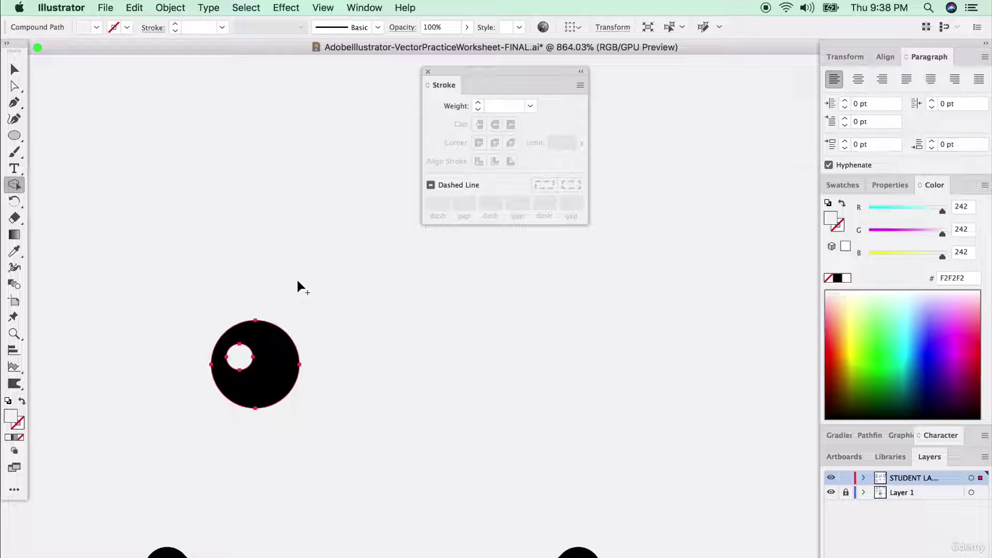
click(297, 282)
Step: Duplicate the eye horizontally to make the second eye on the right side of the face
click(281, 362)
drag(278, 361, 518, 361)
shift+click(279, 362)
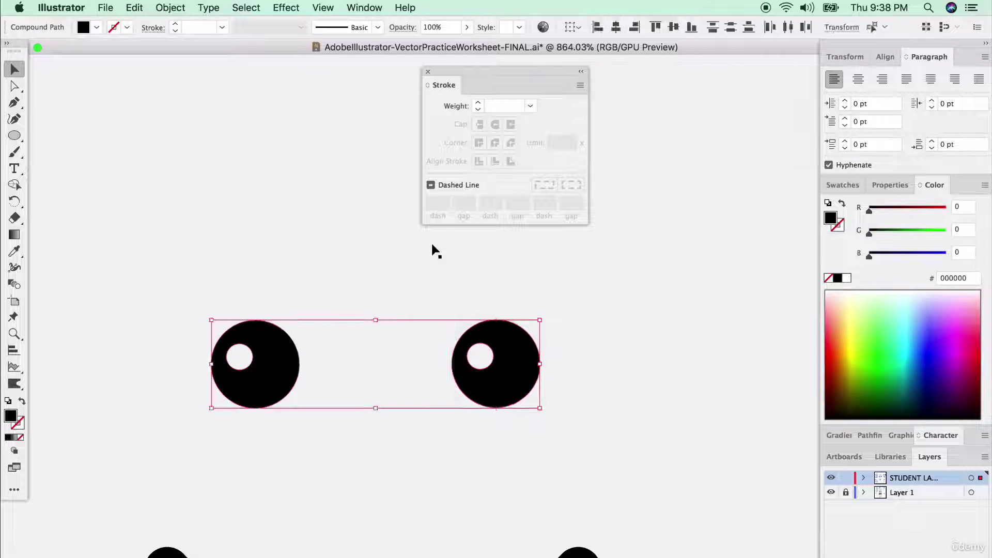
click(529, 406)
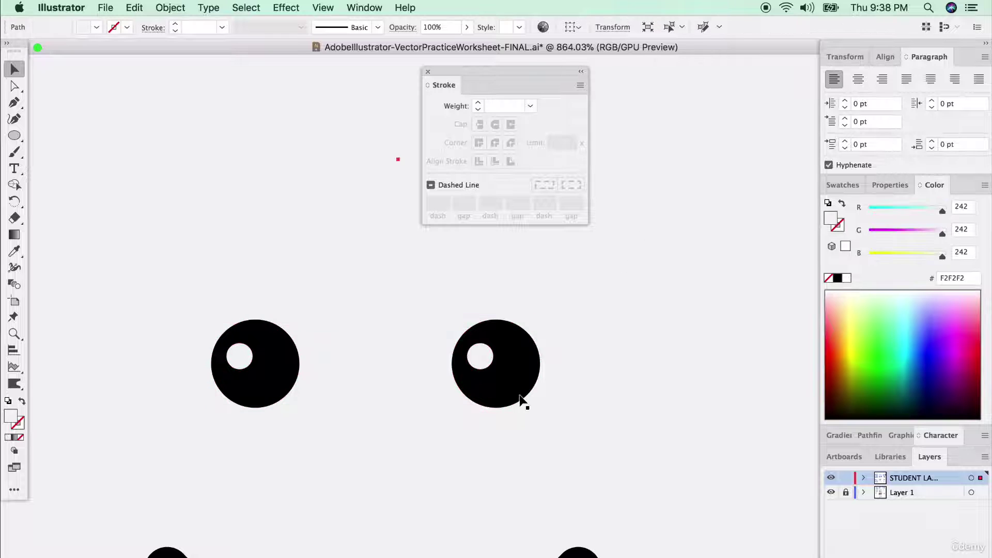
Step: Shrink the smile to fit centred beneath the eyes, and move the whole face slightly down the cup
scroll(522, 400, down, 2)
scroll(518, 395, down, 5)
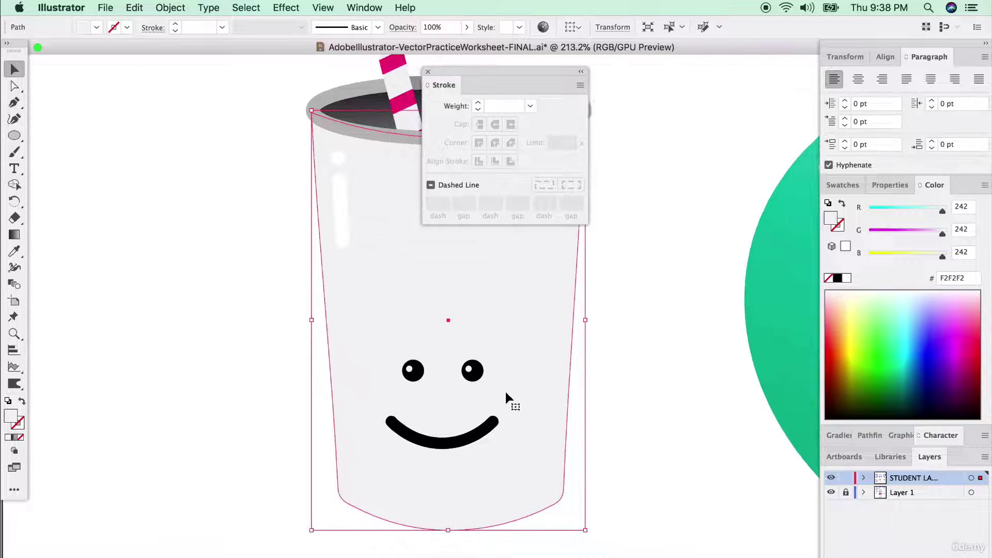
click(421, 418)
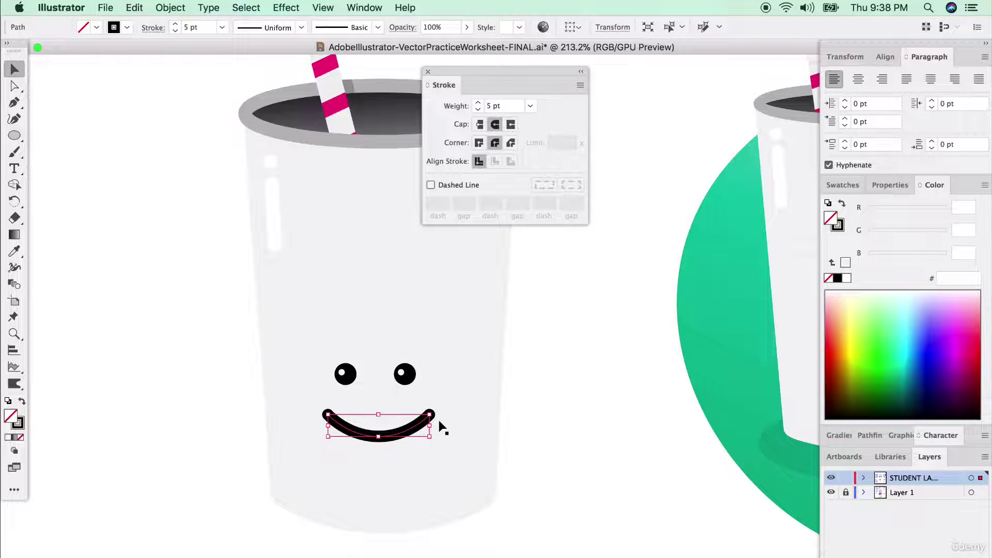
scroll(440, 426, down, 2)
drag(379, 420, 360, 432)
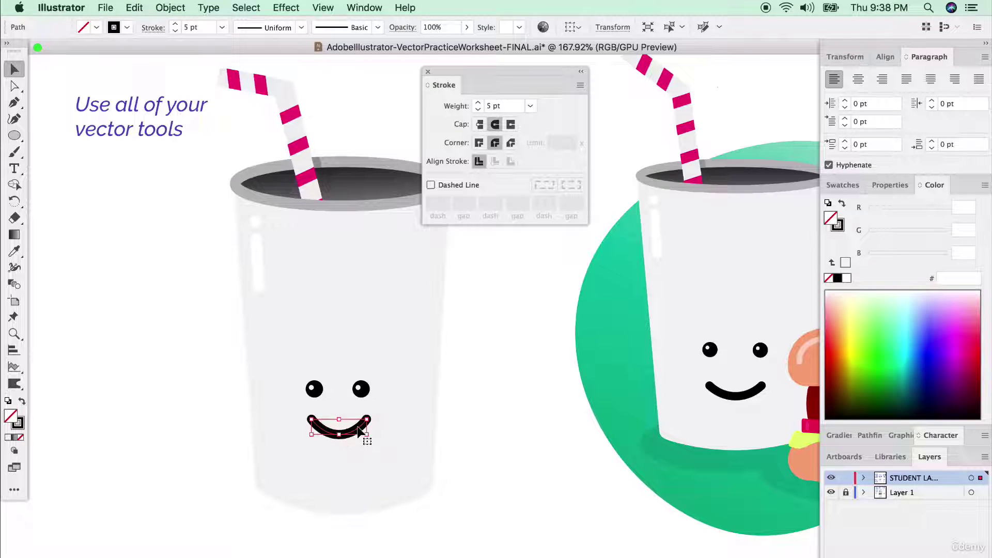
shift+click(360, 392)
drag(322, 393, 326, 410)
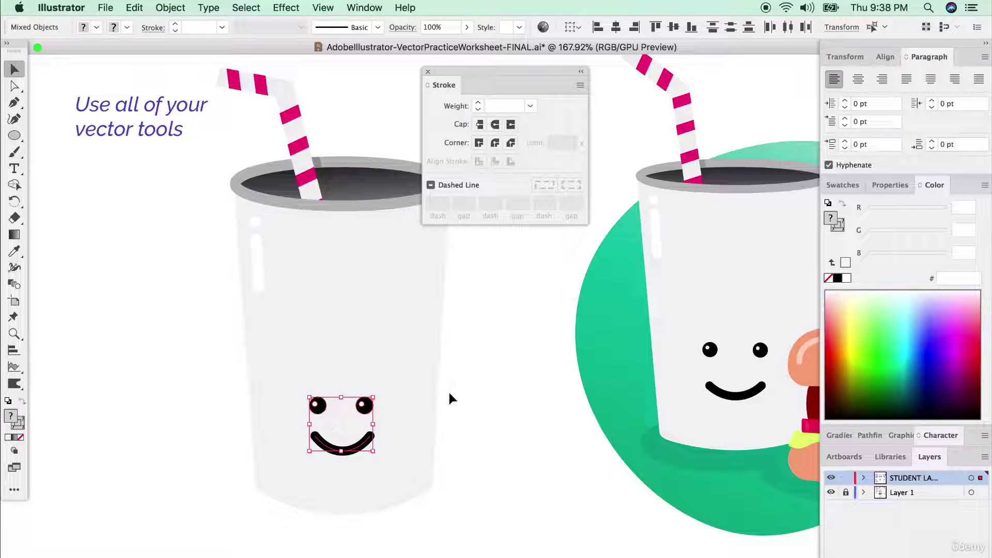
Step: Move the finished cup with its straw and face left and slightly down to clear space beside the reference illustration
click(449, 405)
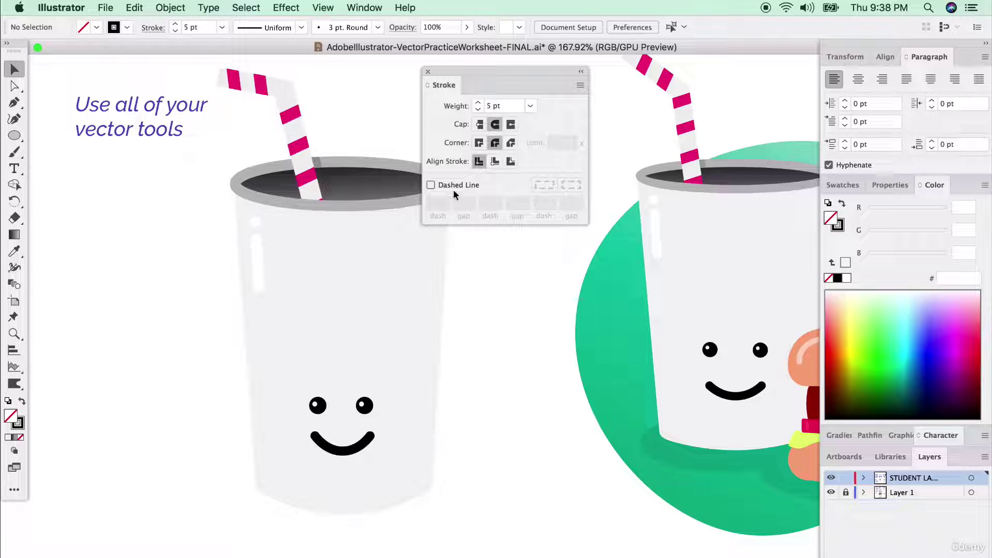
scroll(443, 424, down, 5)
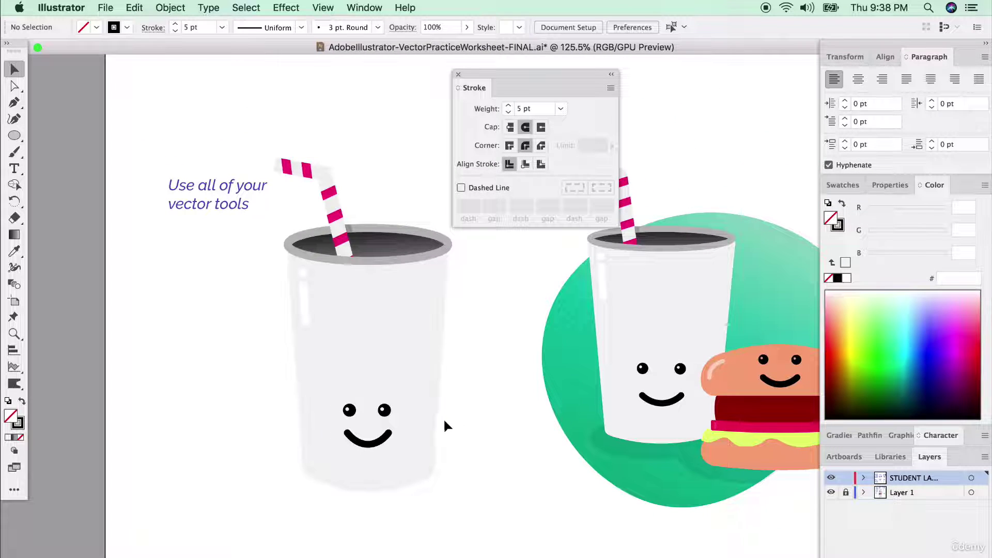
scroll(444, 417, right, 3)
scroll(443, 418, down, 1)
drag(429, 457, 190, 172)
click(161, 170)
drag(214, 125, 411, 458)
drag(339, 248, 216, 333)
click(410, 389)
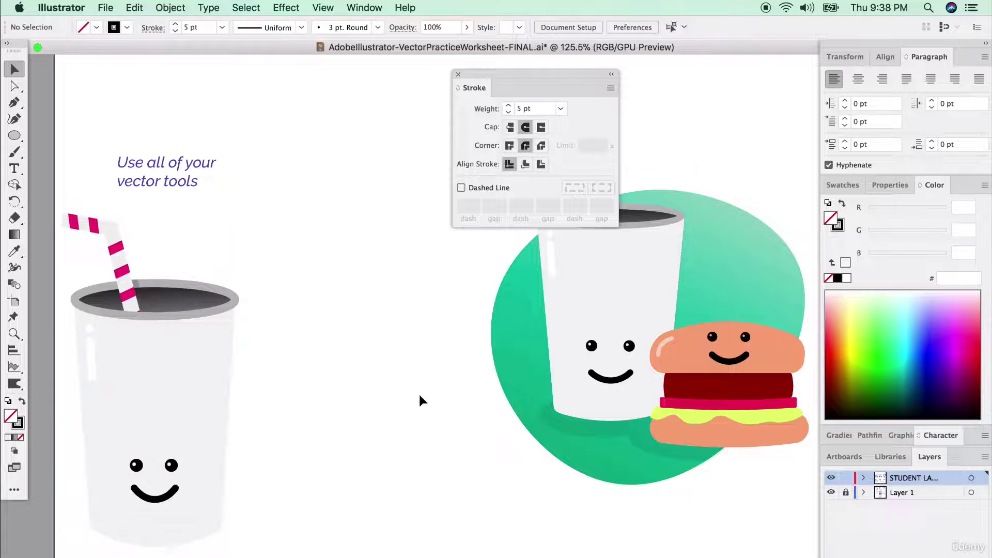
Step: Draw a wide rounded rectangle between the two cups for the top bun and fill it with the reference bun's sampled orange
scroll(425, 396, right, 3)
scroll(426, 396, down, 1)
scroll(358, 394, up, 3)
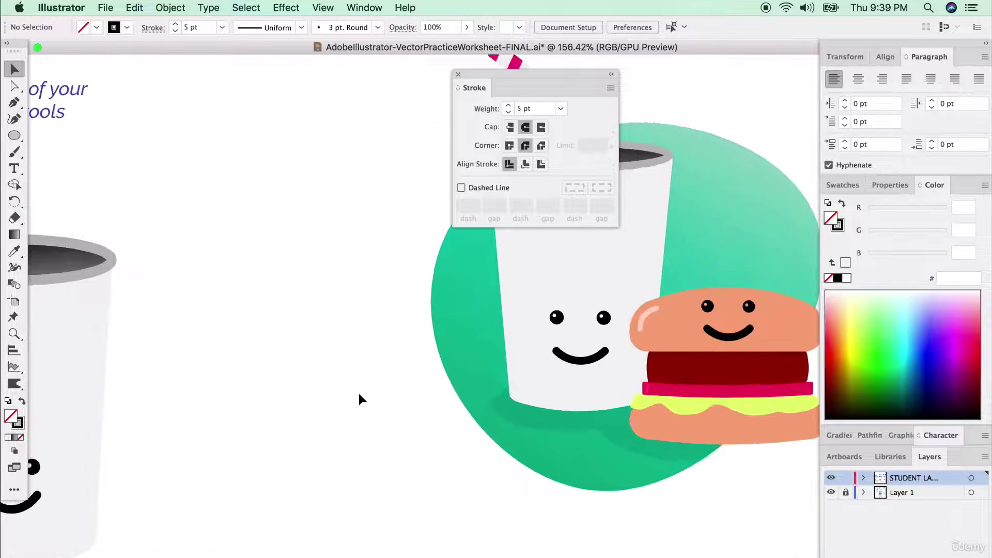
drag(14, 136, 78, 217)
mouse_move(175, 319)
mouse_down()
mouse_move(277, 332)
mouse_move(382, 373)
mouse_up()
click(14, 252)
click(663, 353)
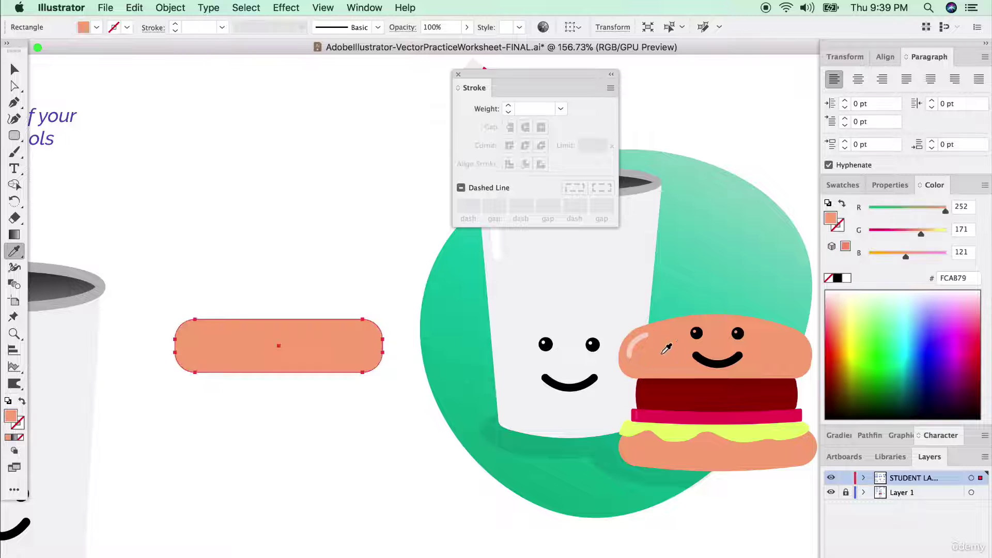
Step: Bulge the bun's top edge upward into a dome with the Curvature tool, and delete the anchor points where the dome meets the rounded corners
click(14, 118)
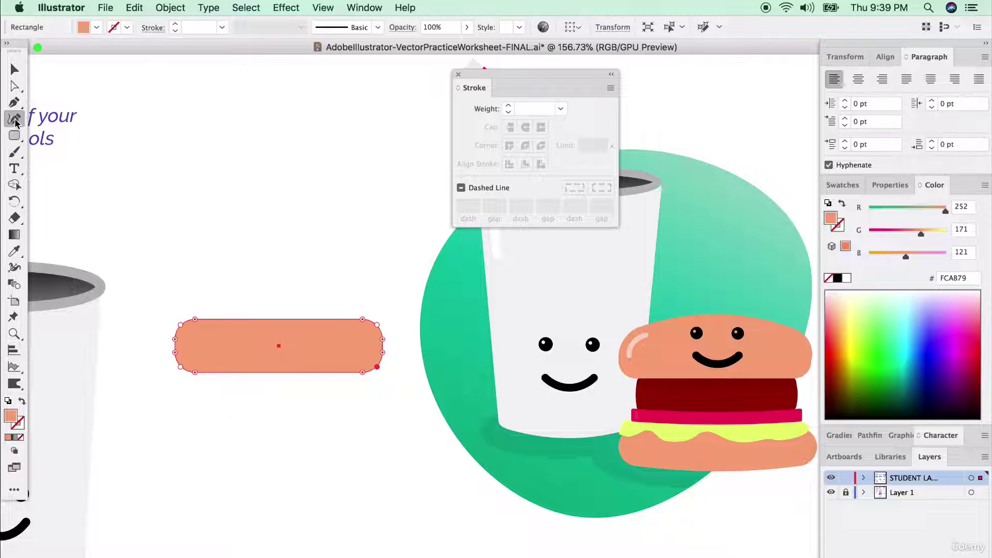
drag(279, 320, 281, 300)
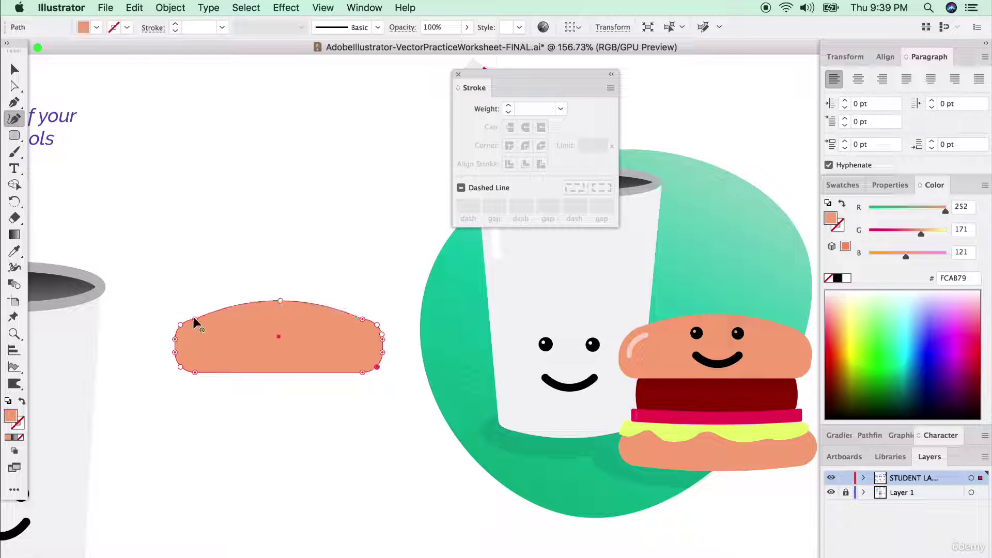
scroll(197, 324, up, 3)
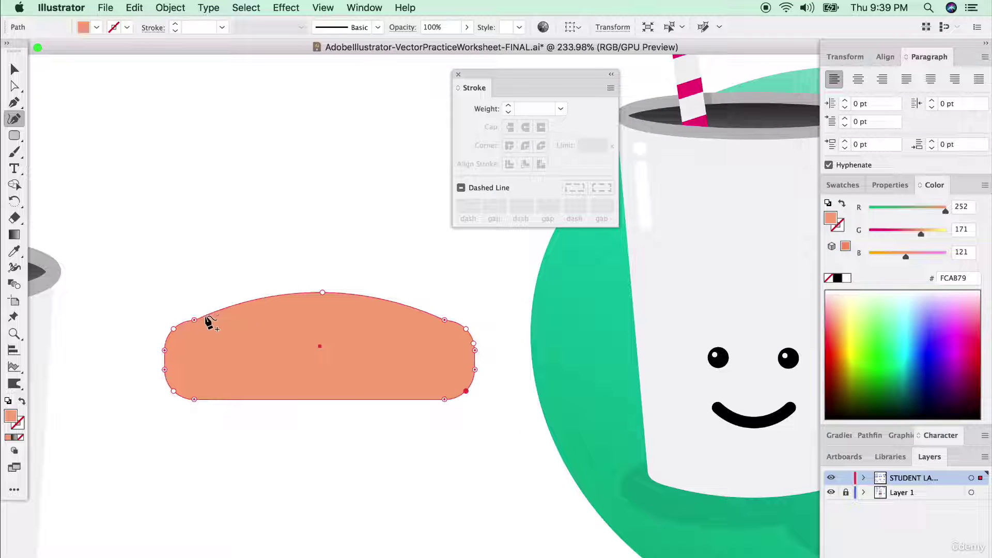
drag(12, 107, 62, 137)
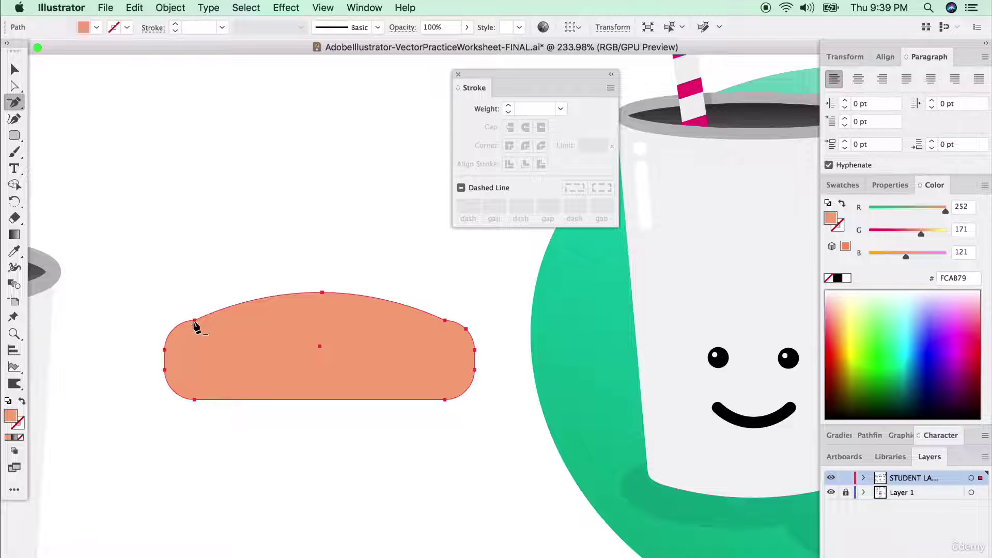
click(194, 323)
click(445, 321)
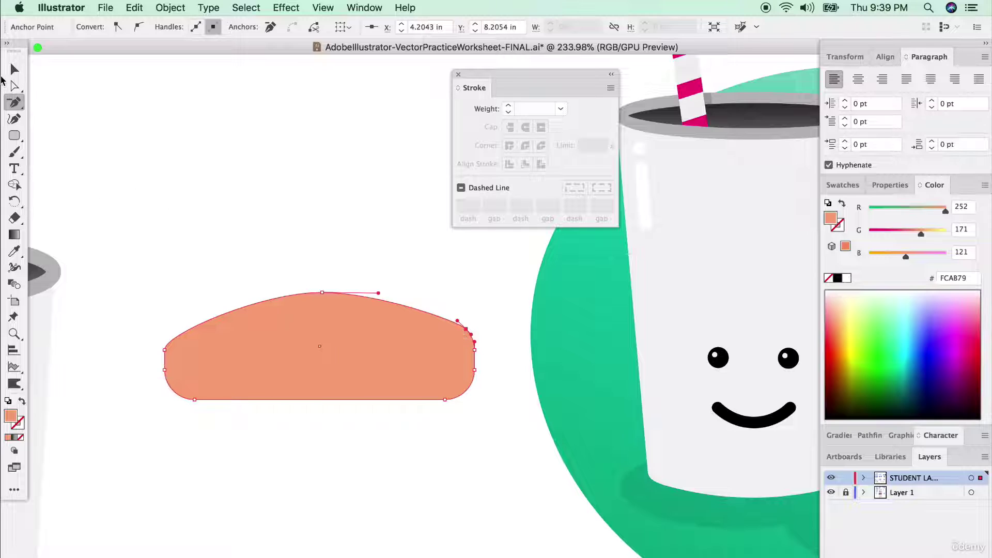
Step: Bow the top bun's bottom edge slightly downward with the Curvature tool
key(shift+asciitilde)
click(159, 126)
click(284, 317)
scroll(181, 341, down, 2)
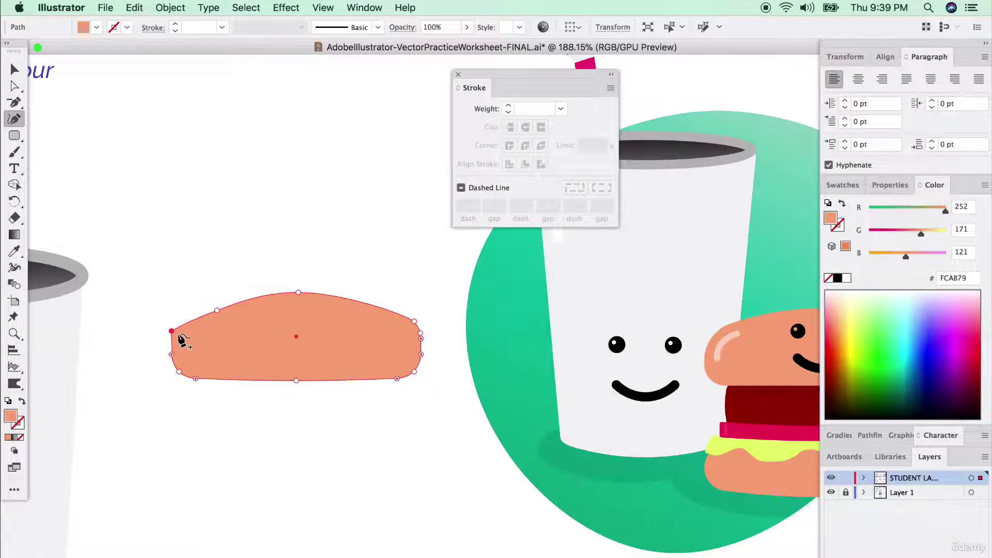
Step: Adjust the anchor handles at the top bun's upper left and right shoulders to round their curves
key(a)
scroll(174, 341, up, 3)
click(171, 336)
drag(171, 316, 171, 305)
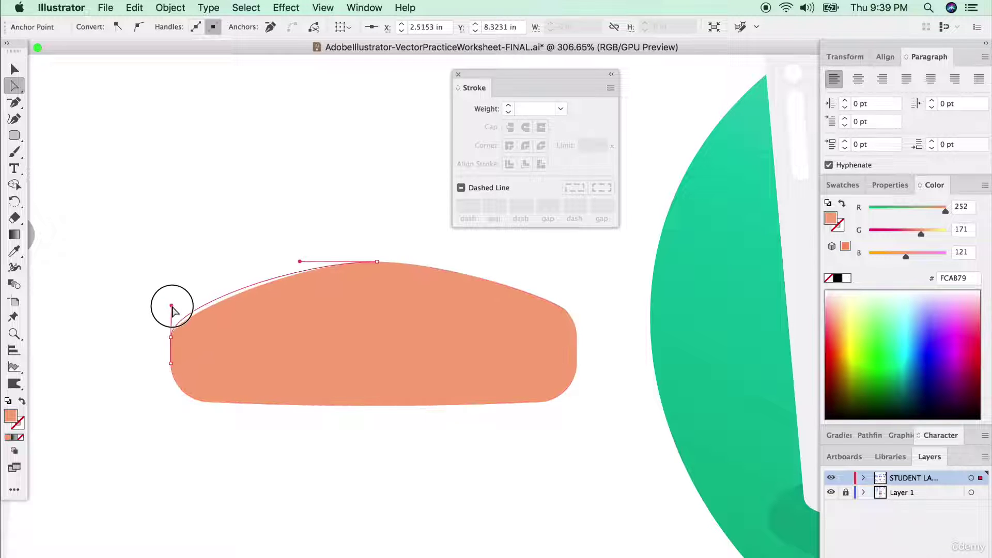
click(565, 310)
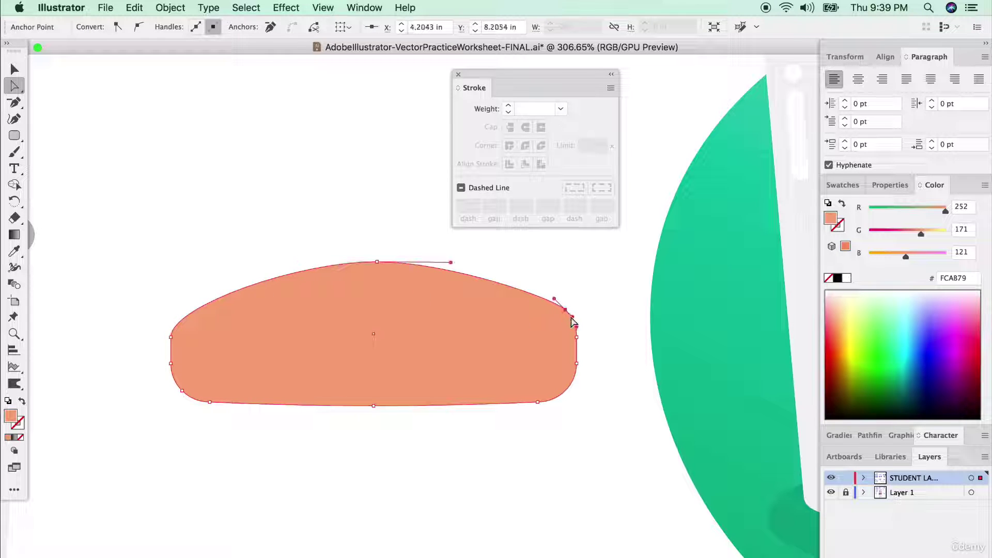
drag(568, 316, 570, 320)
key(super+shift+a)
Step: Draw a narrower rounded rectangle under the top bun for the patty and fill it with the reference patty's sampled dark red
scroll(494, 415, down, 5)
scroll(492, 412, right, 4)
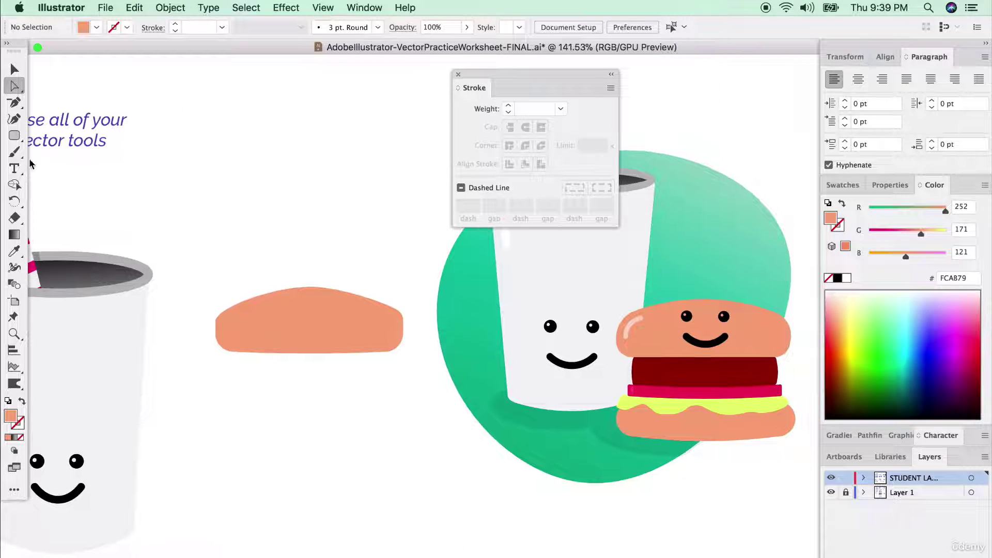
drag(14, 138, 63, 216)
drag(232, 346, 387, 393)
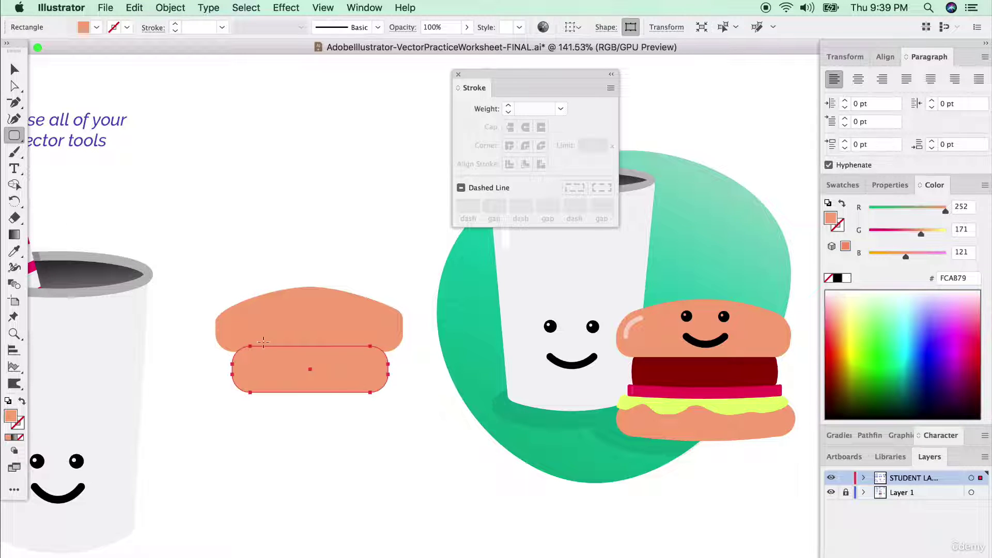
click(15, 252)
click(645, 359)
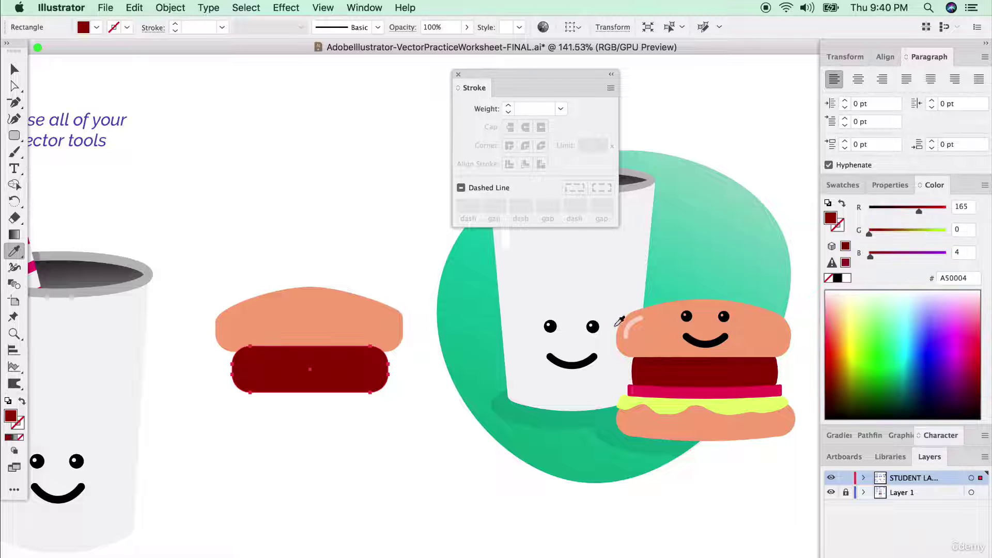
Step: Reduce the patty's corner radius to 0.09 in and trim its height slightly from the lower edge
click(14, 86)
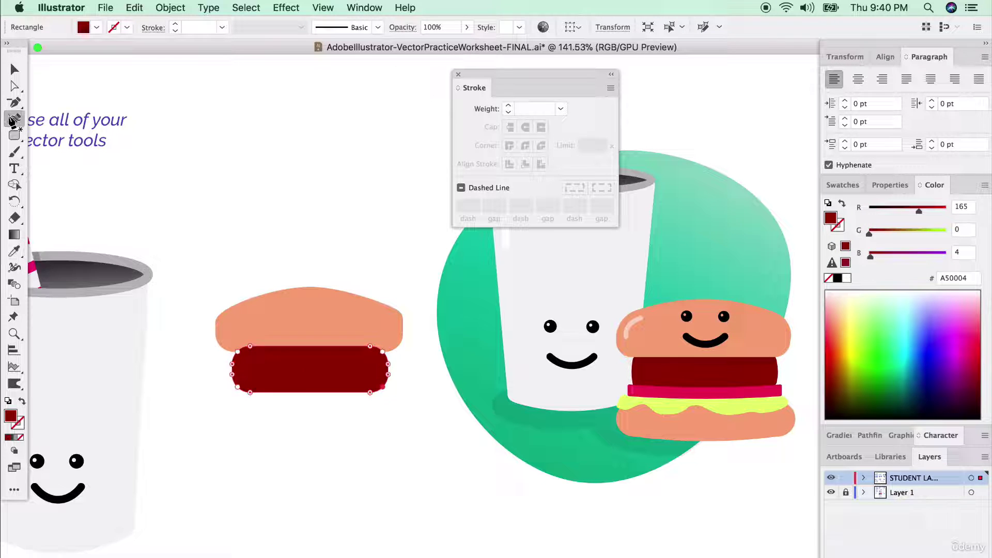
drag(252, 366, 241, 359)
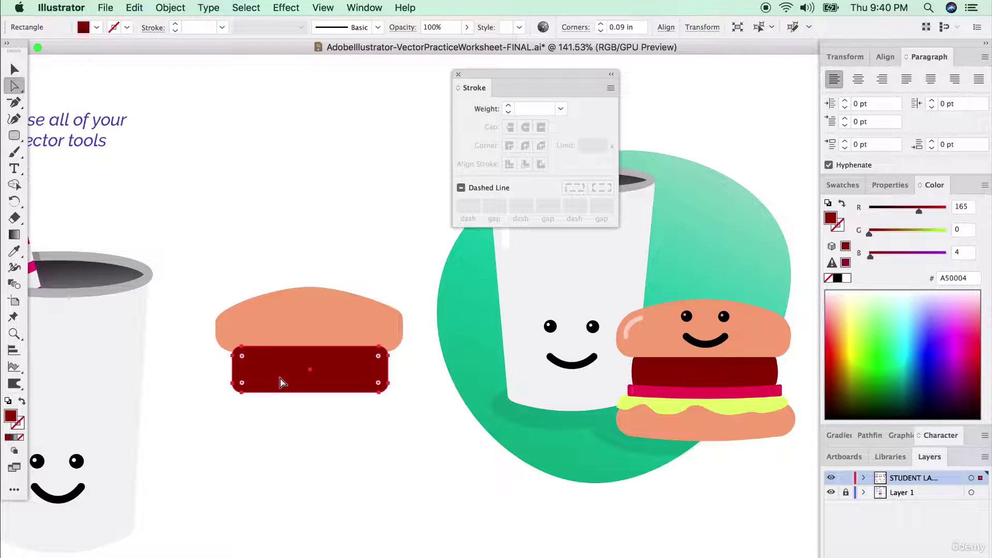
scroll(279, 382, up, 1)
scroll(173, 310, up, 1)
key(v)
drag(345, 413, 344, 410)
Step: Bulge the patty's left and right sides slightly outward with the Curvature tool
click(15, 120)
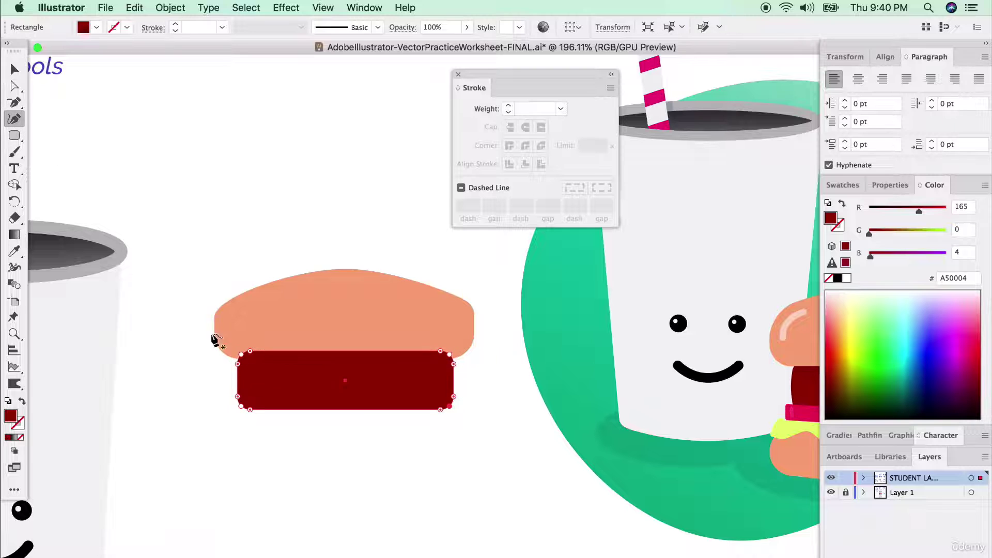
drag(238, 382, 234, 378)
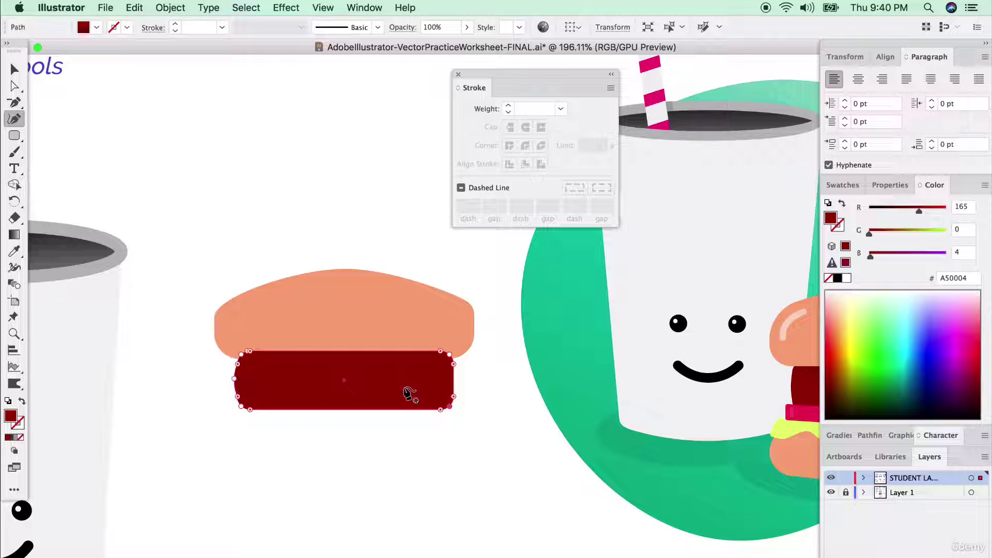
drag(454, 384, 457, 381)
click(484, 377)
click(350, 405)
Step: Send the patty to the back so it sits behind the top bun
key(v)
right_click(384, 368)
mouse_move(487, 513)
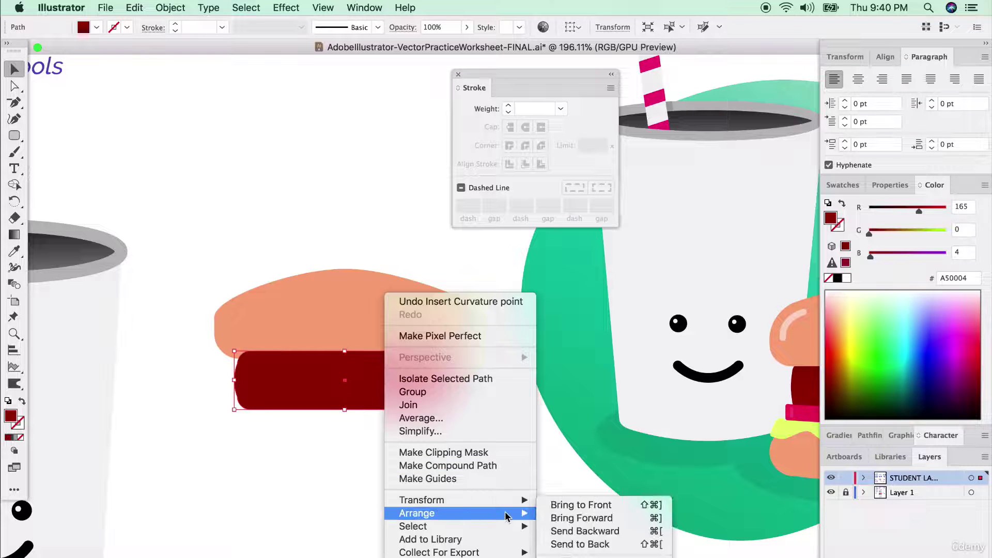
click(594, 540)
click(525, 513)
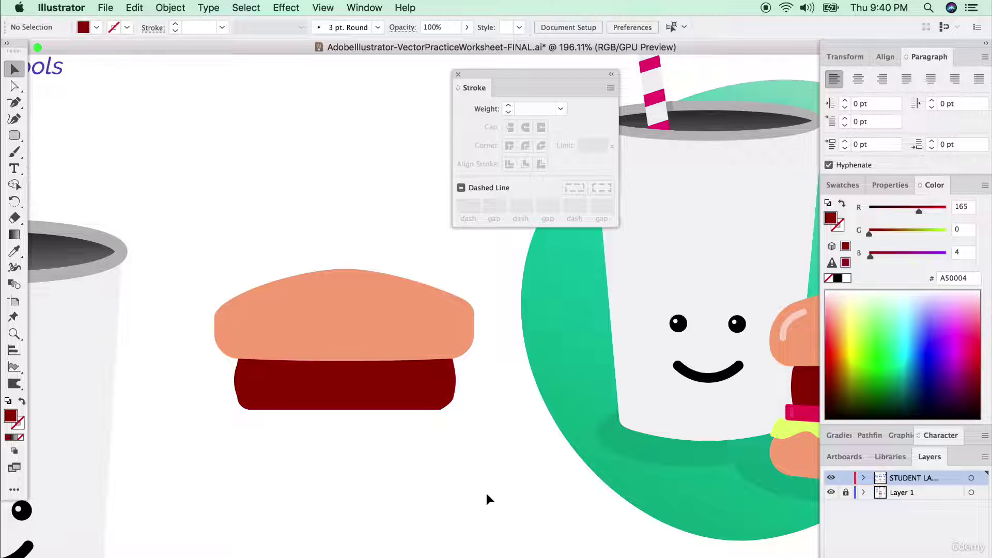
Step: Draw a thin rectangle across the patty's lower edge for the tomato slice and fill it with the reference slice's sampled pink-red
scroll(486, 491, down, 2)
scroll(487, 491, right, 2)
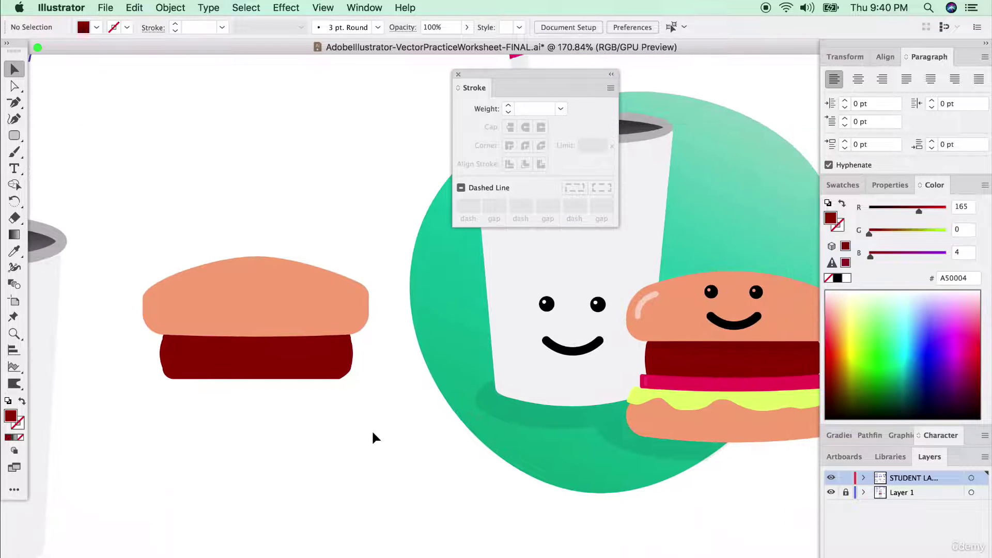
scroll(352, 411, down, 2)
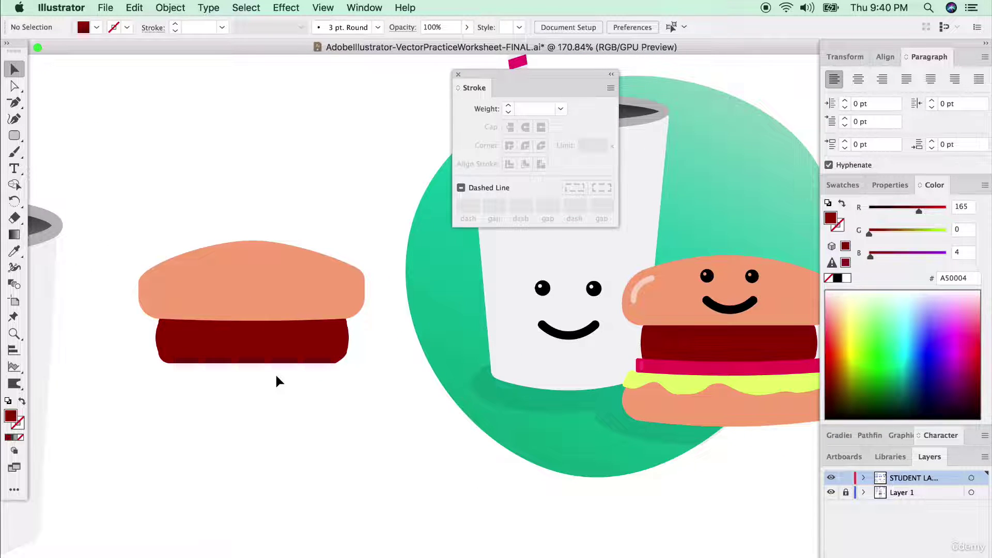
click(15, 139)
drag(15, 138, 46, 138)
drag(158, 355, 347, 374)
click(14, 247)
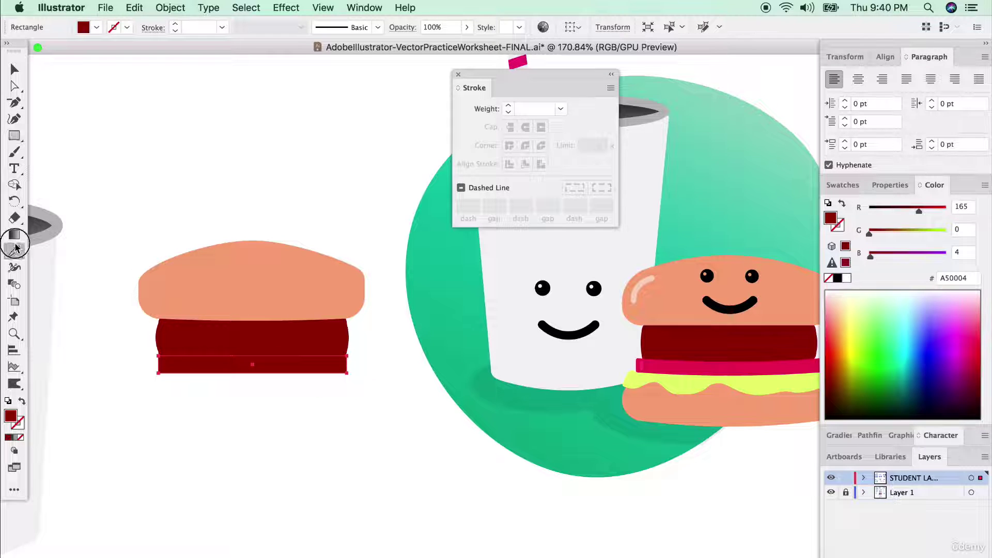
click(664, 360)
Step: Bow the tomato slice's lower and upper edges downward with the Curvature tool
click(15, 118)
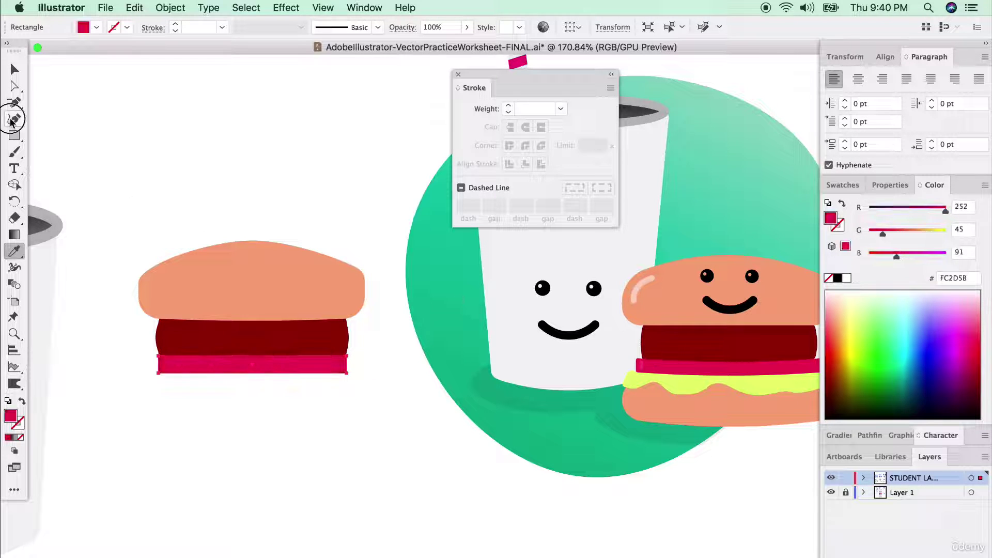
drag(253, 374, 253, 364)
click(252, 361)
Step: Widen the tomato slice slightly on both sides so it extends just past the patty
click(14, 69)
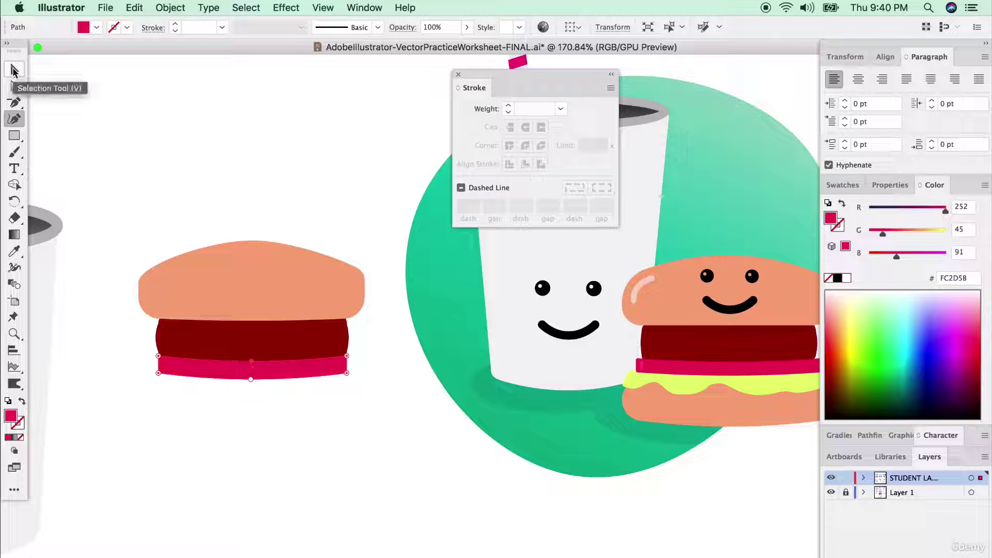
drag(160, 372, 155, 370)
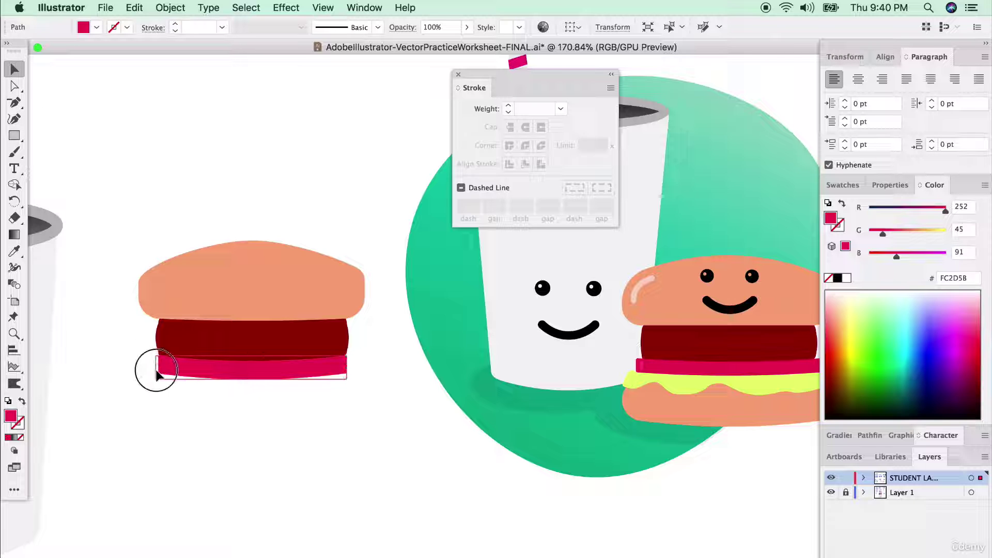
drag(346, 368, 350, 369)
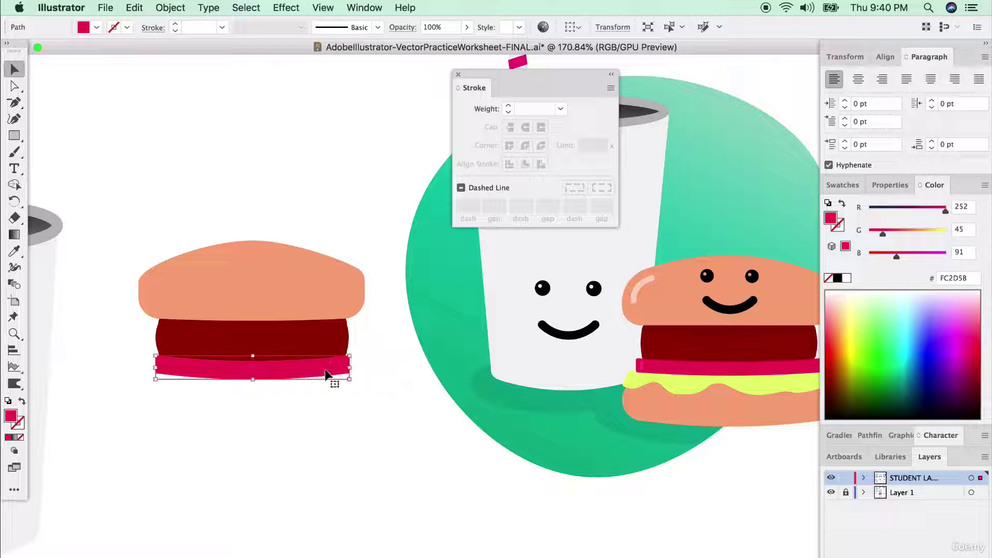
drag(155, 368, 154, 368)
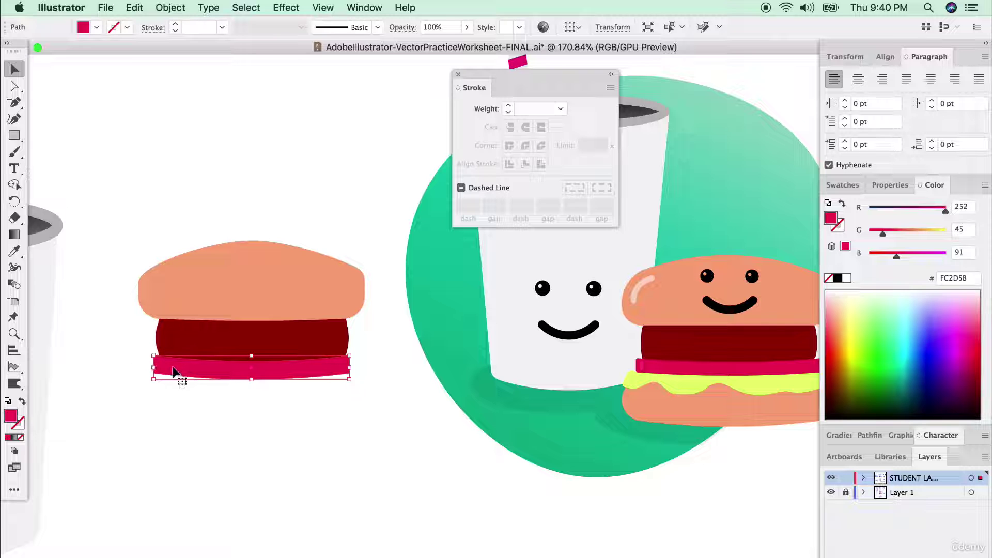
click(260, 399)
Step: Draw a rounded rectangle below the tomato slice for the bottom bun and fill it with the top bun's sampled orange
drag(15, 136, 65, 217)
drag(145, 371, 363, 417)
click(15, 251)
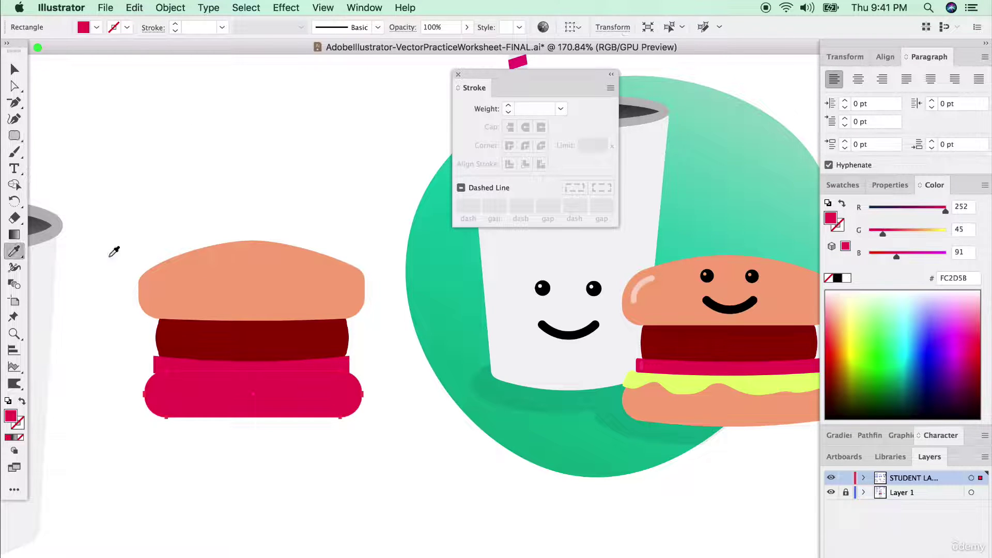
click(239, 283)
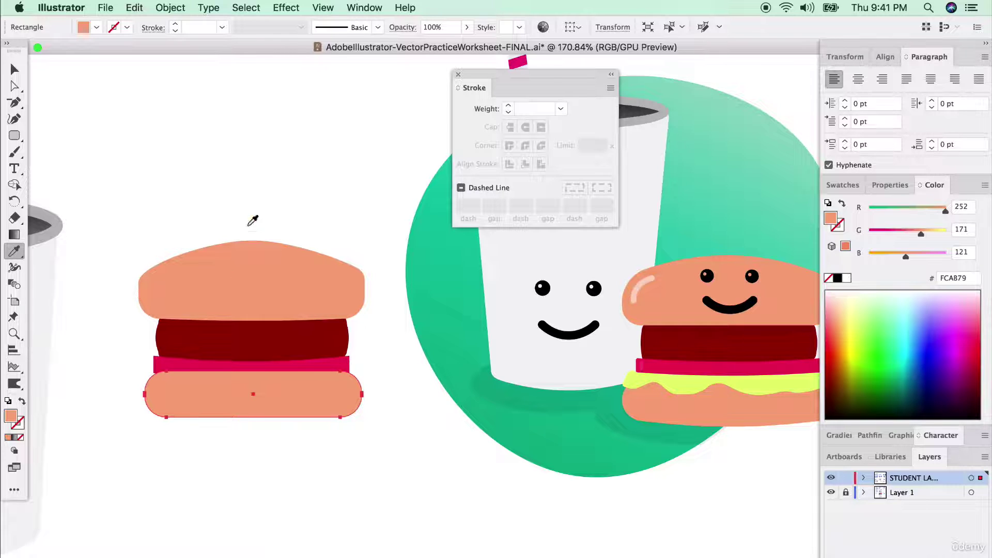
Step: Place the bottom bun behind the tomato slice and refine its shape with tighter corners and a width of about 1.65 in
scroll(159, 393, up, 2)
key(v)
drag(137, 388, 139, 388)
drag(416, 391, 413, 390)
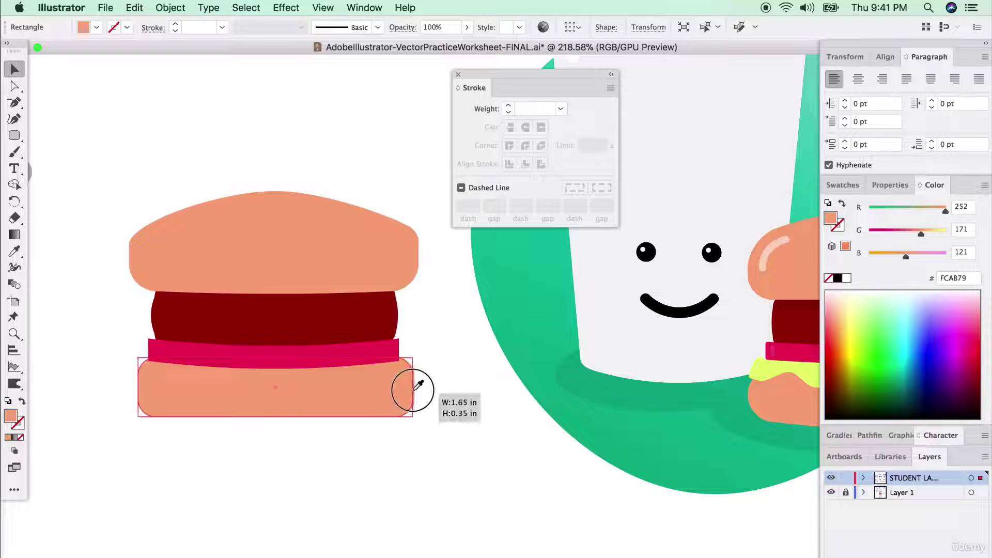
Step: Round the tomato slice's corners slightly with the Direct Selection tool
click(173, 358)
click(15, 87)
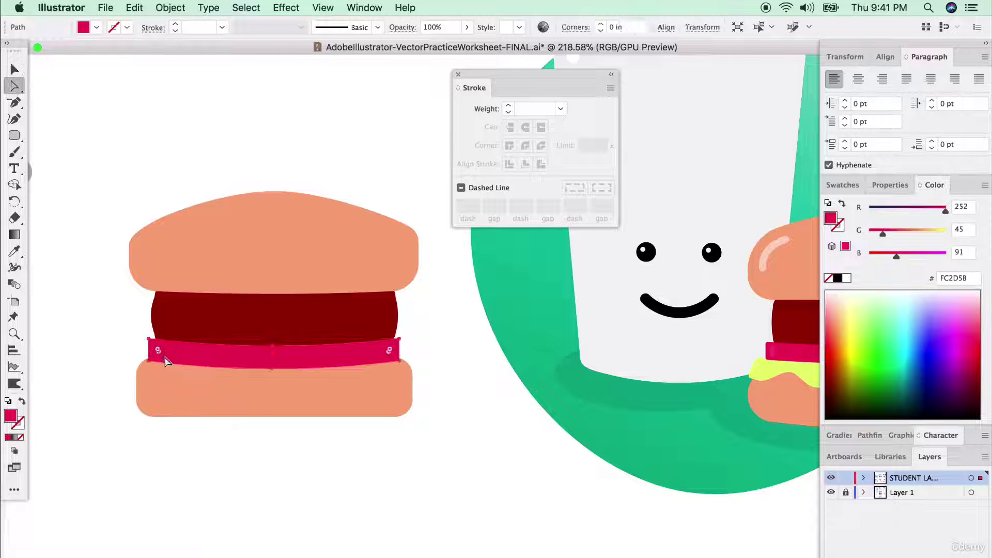
scroll(162, 351, up, 5)
drag(141, 342, 139, 343)
click(104, 270)
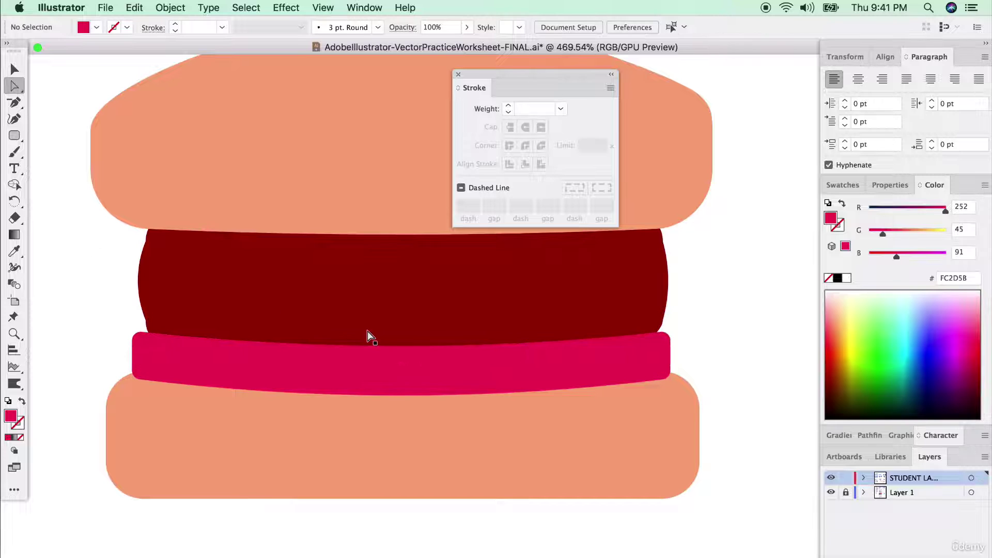
Step: Draw a closed wavy lettuce shape across the lower part of the tomato slice with the Pen tool
click(14, 102)
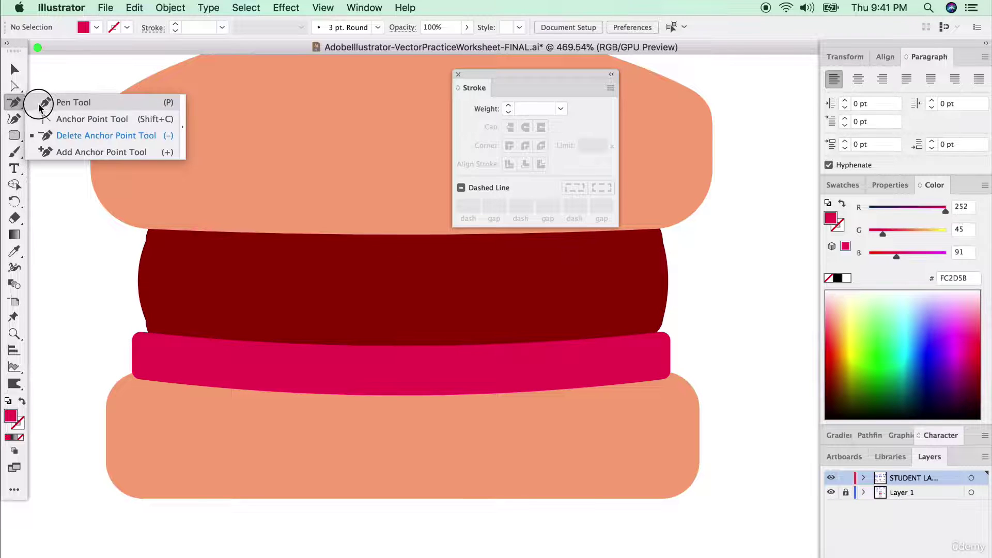
click(132, 355)
drag(110, 381, 237, 425)
drag(280, 428, 460, 414)
drag(496, 413, 513, 423)
drag(590, 426, 675, 408)
drag(671, 361, 644, 342)
drag(525, 371, 525, 371)
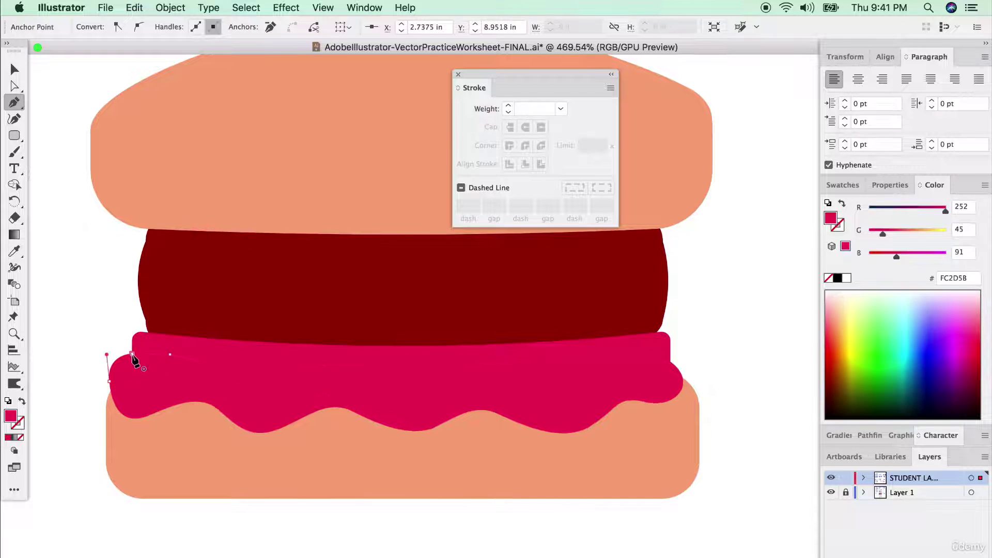
Step: Fill the lettuce shape with the reference burger's yellow-green, E1FF69
scroll(767, 372, down, 5)
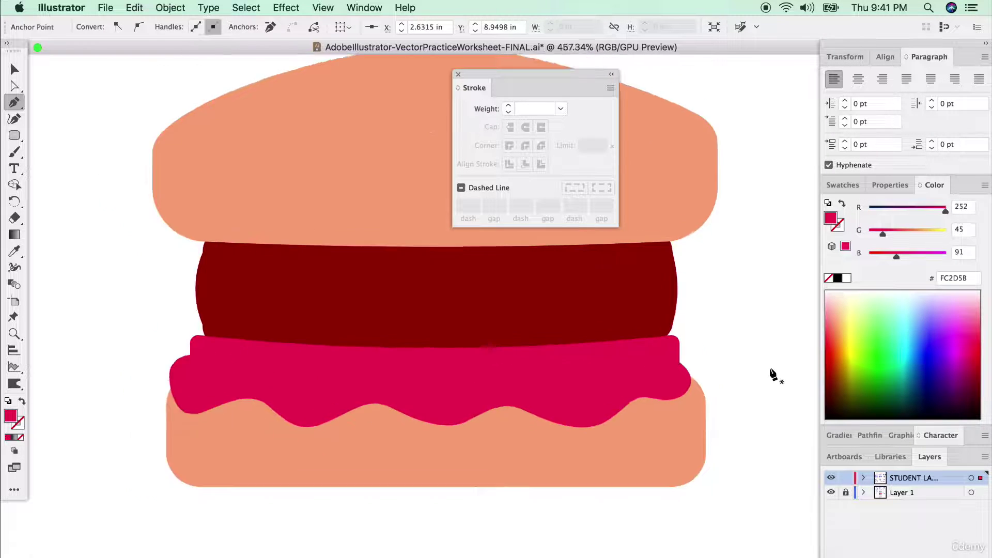
scroll(764, 369, right, 5)
scroll(766, 373, right, 4)
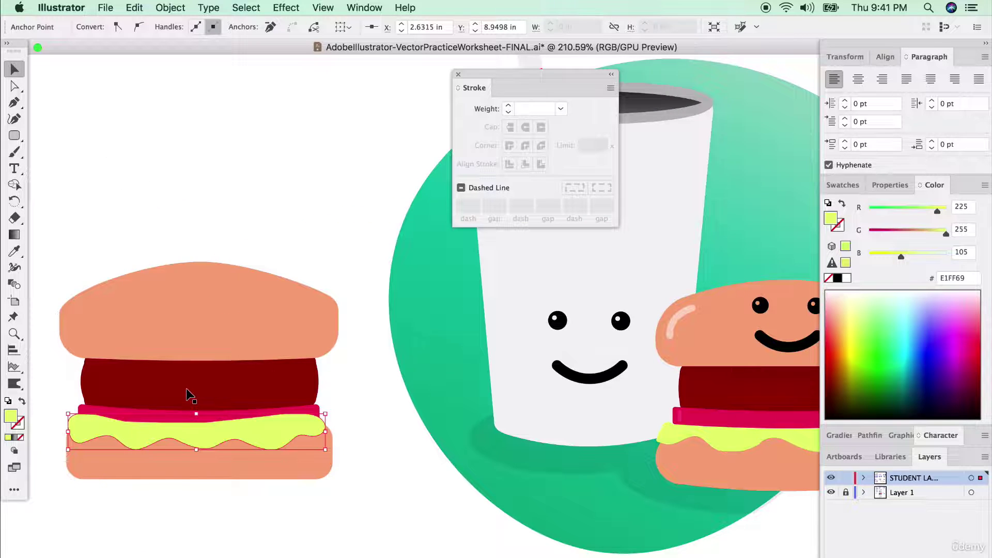
Step: Place the lettuce behind the tomato slice but in front of the bottom bun, and stretch it slightly downward
scroll(189, 395, down, 4)
scroll(188, 395, left, 3)
key(super+shift+b)
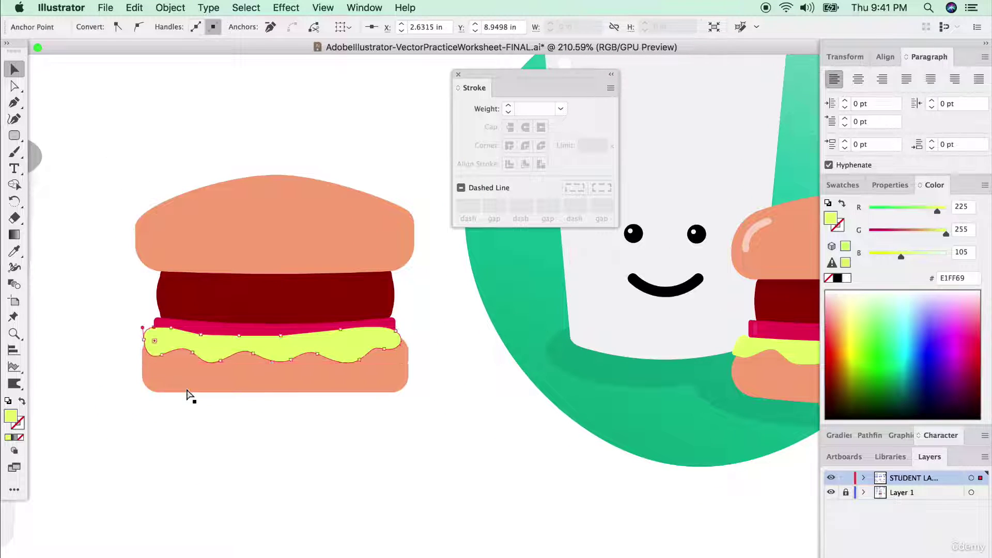
key(super+bracketleft)
key(super+shift+b)
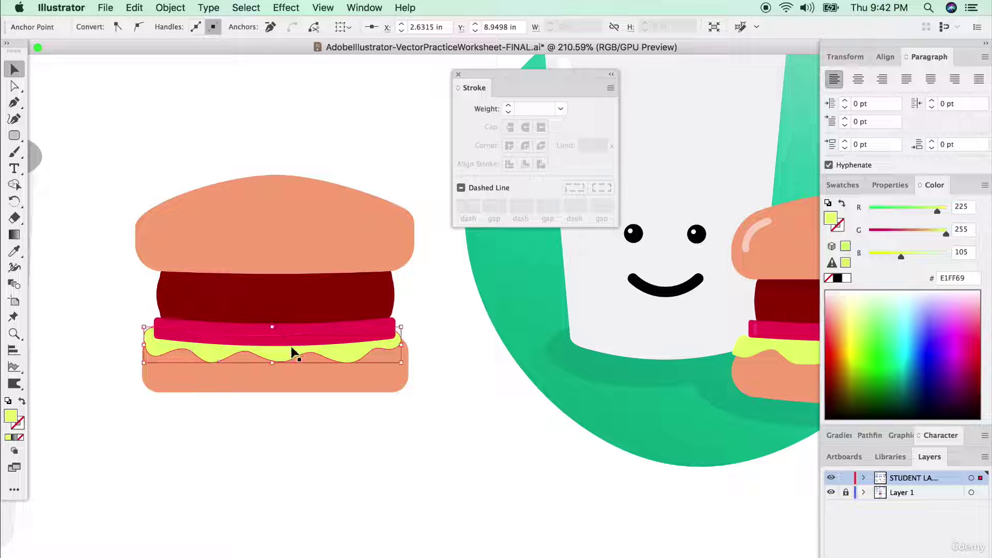
drag(272, 363, 272, 372)
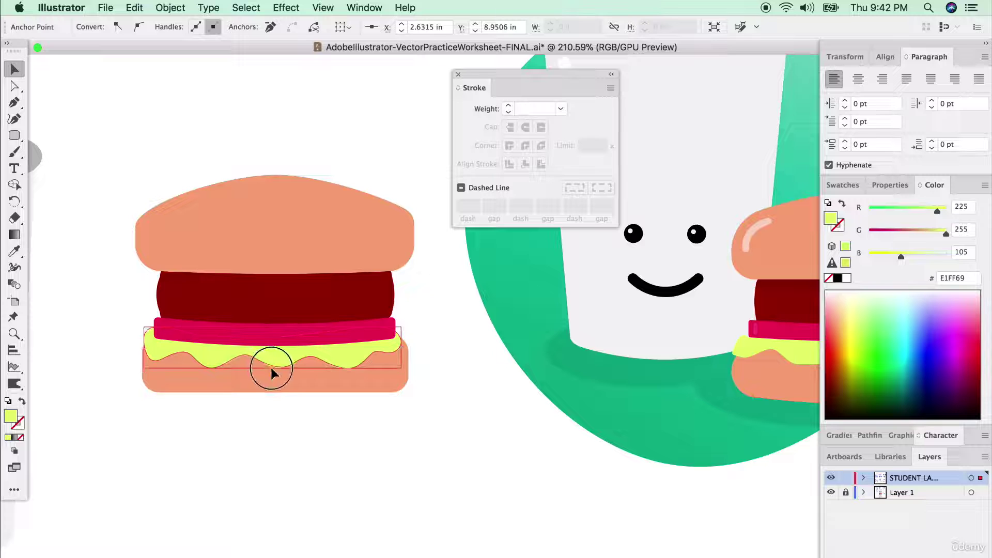
Step: Bow the bottom bun's lower edge gently downward at its centre with the Curvature tool
click(281, 390)
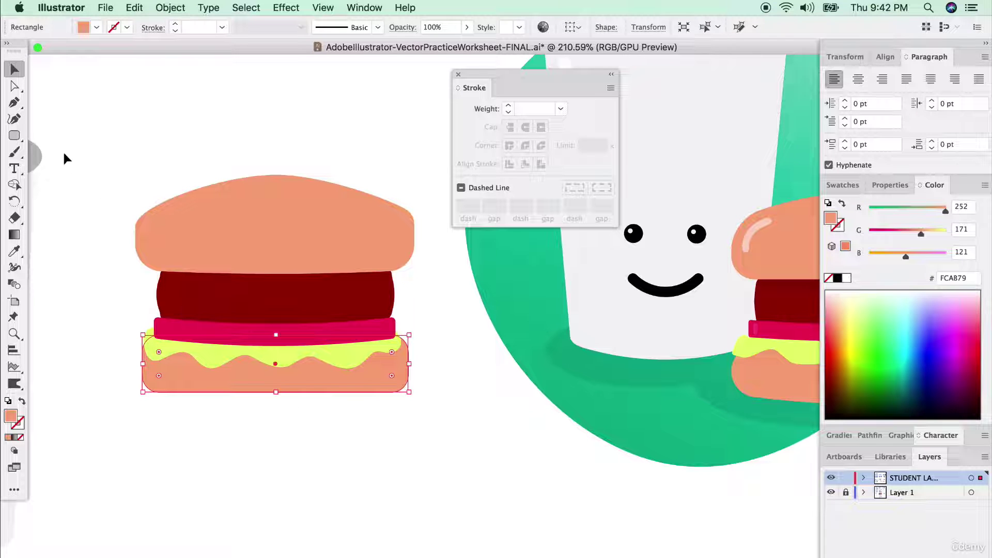
click(14, 120)
drag(277, 393, 277, 403)
click(276, 404)
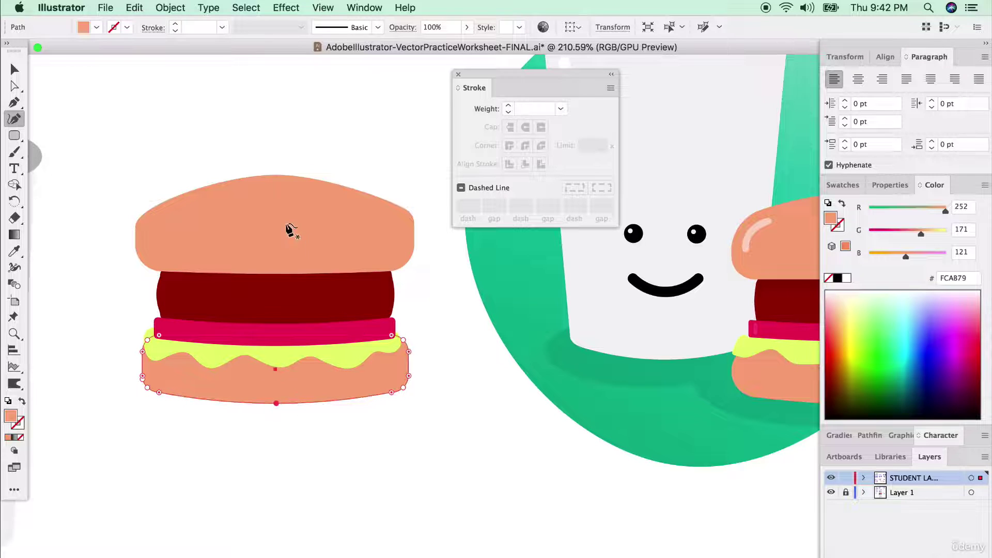
click(15, 69)
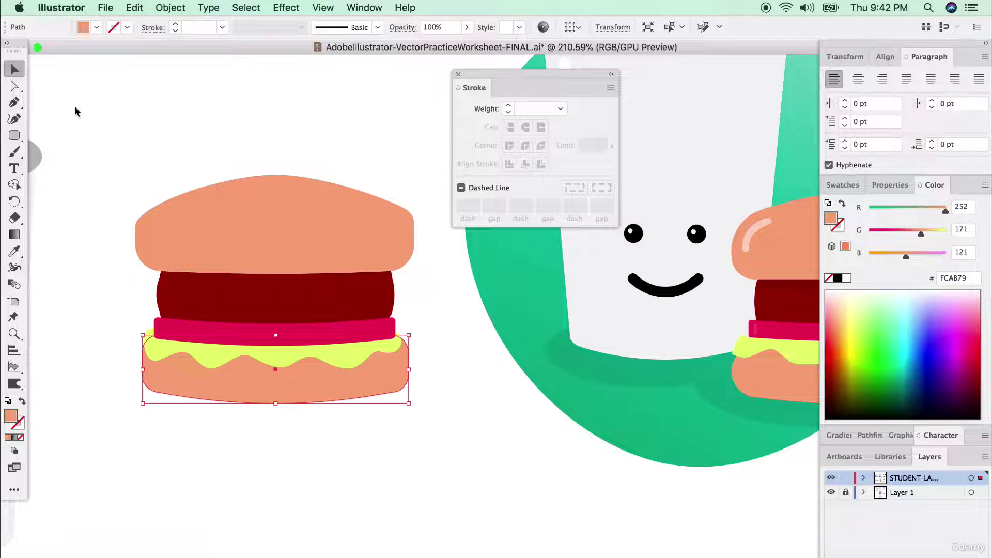
Step: Draw a short curved highlight path along the top bun's upper-left side with the Pen tool
key(p)
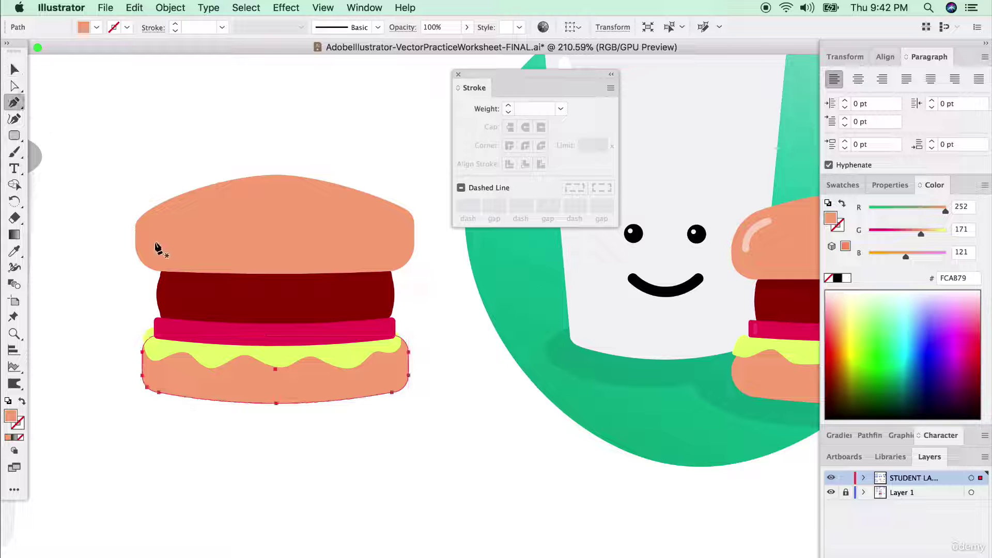
click(148, 240)
drag(178, 209, 209, 201)
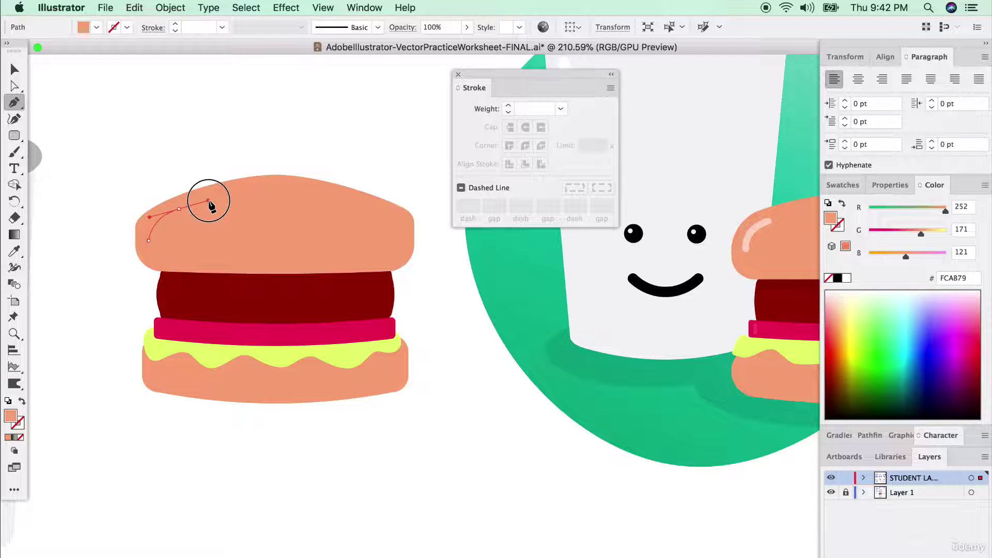
Step: Give the top bun's highlight path the appearance sampled from the highlight on the drawn cup
click(14, 251)
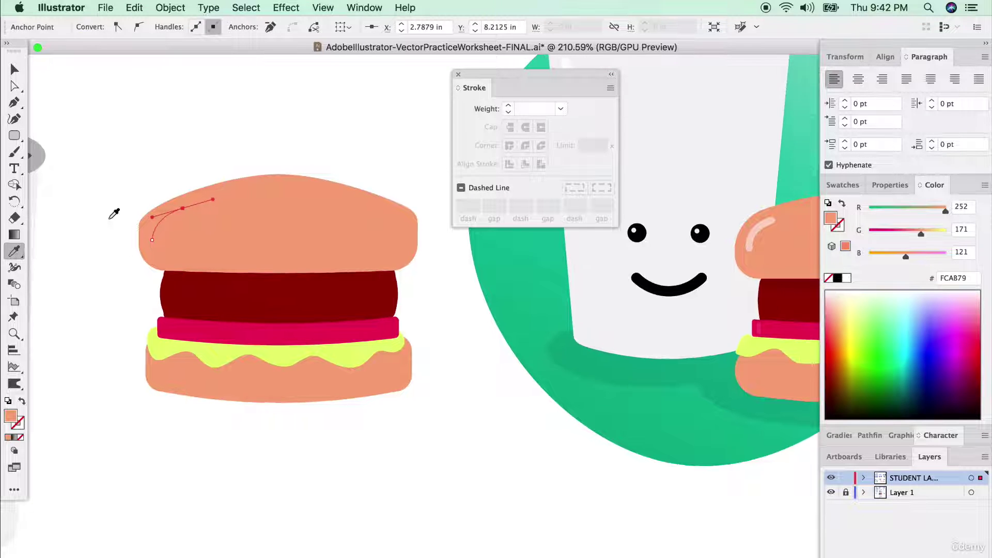
scroll(114, 213, left, 5)
scroll(127, 275, left, 3)
scroll(129, 279, down, 2)
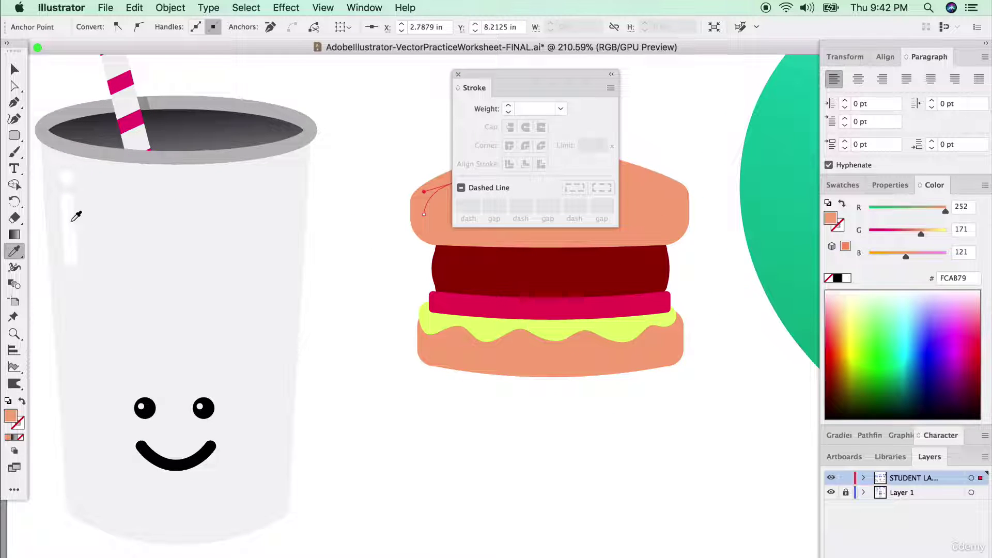
click(73, 219)
scroll(307, 207, right, 5)
Step: Narrow the top bun slightly from its right side to a width of about 1.7 in
key(v)
click(333, 225)
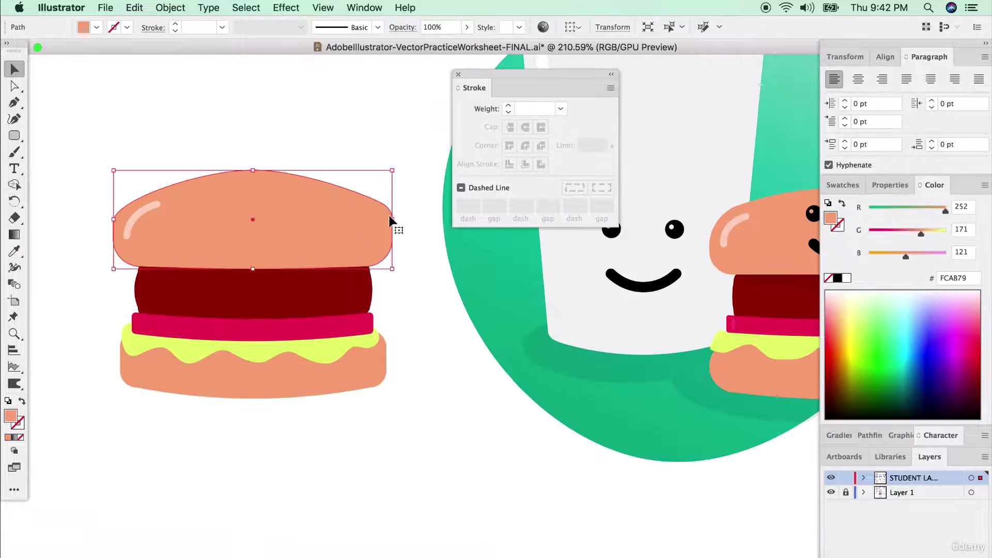
drag(392, 220, 387, 220)
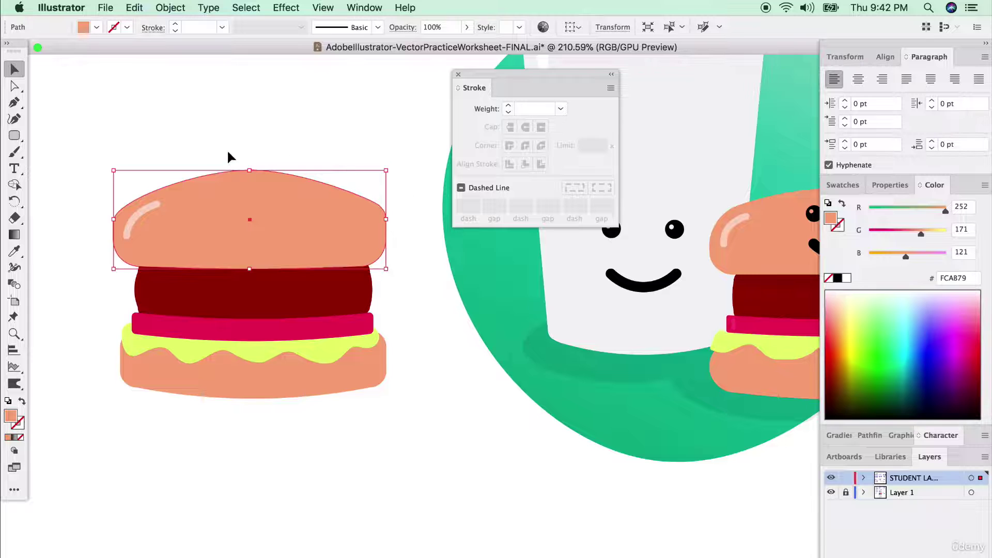
Step: Reshape the top bun's left shoulder by adjusting its anchor point's curve handle with the Direct Selection tool
scroll(203, 172, up, 3)
scroll(243, 195, up, 1)
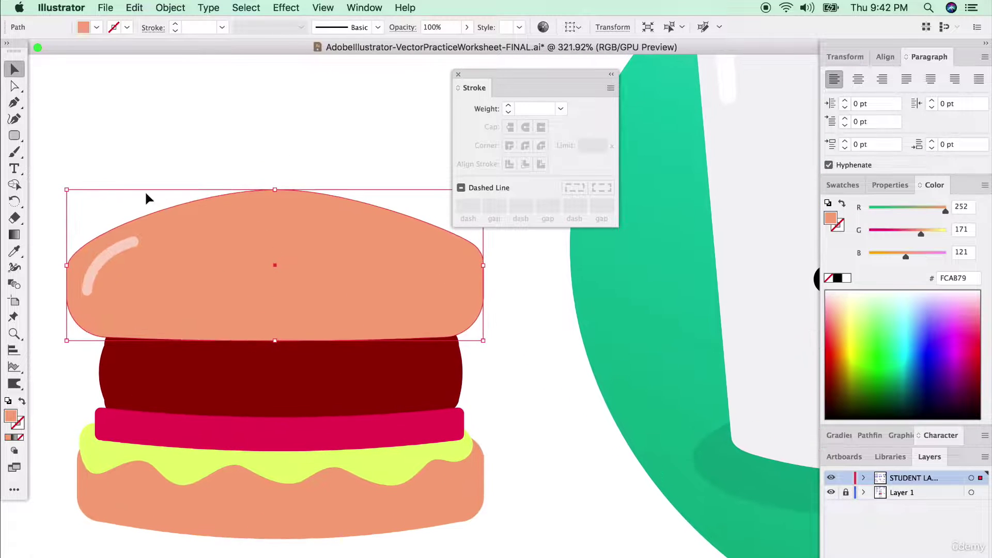
click(17, 87)
click(66, 274)
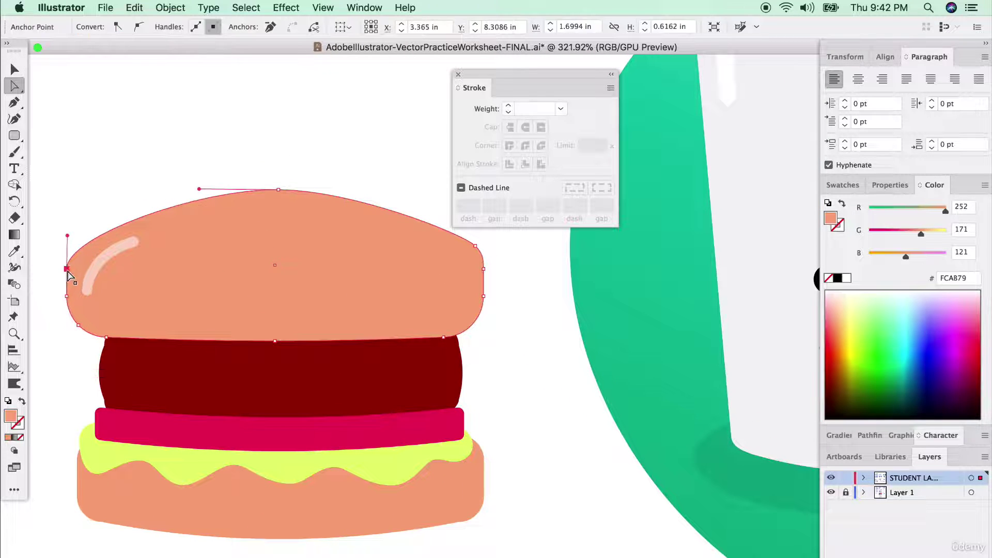
drag(68, 276, 70, 231)
Step: Delete the extra anchor point on the top bun's right shoulder and adjust the remaining handle to round the curve
click(476, 247)
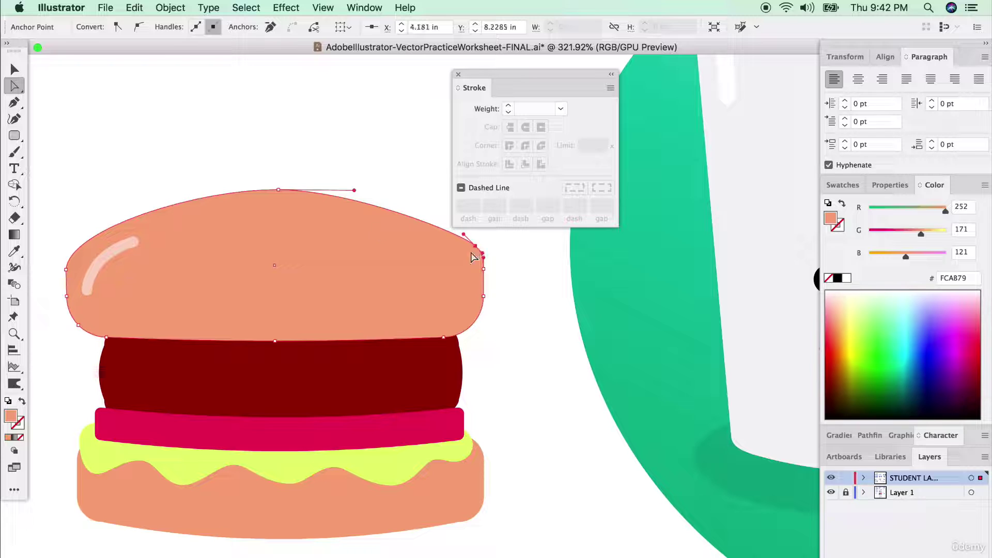
drag(17, 89, 18, 98)
drag(16, 102, 79, 135)
click(474, 247)
click(22, 90)
drag(483, 257, 478, 237)
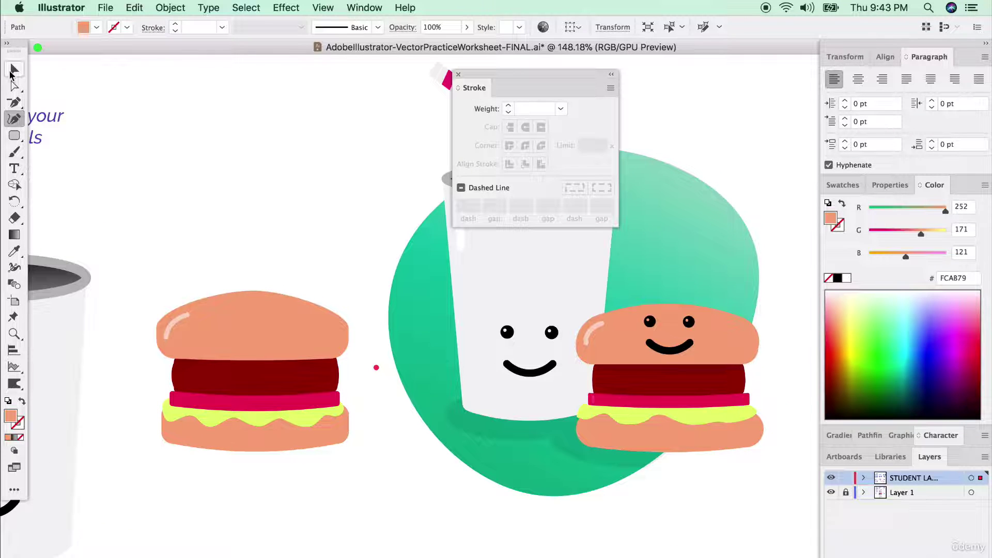
Step: Duplicate the drawn cup's face by copying and pasting both eyes and the smile
click(10, 72)
scroll(122, 403, left, 10)
scroll(122, 403, down, 5)
click(124, 382)
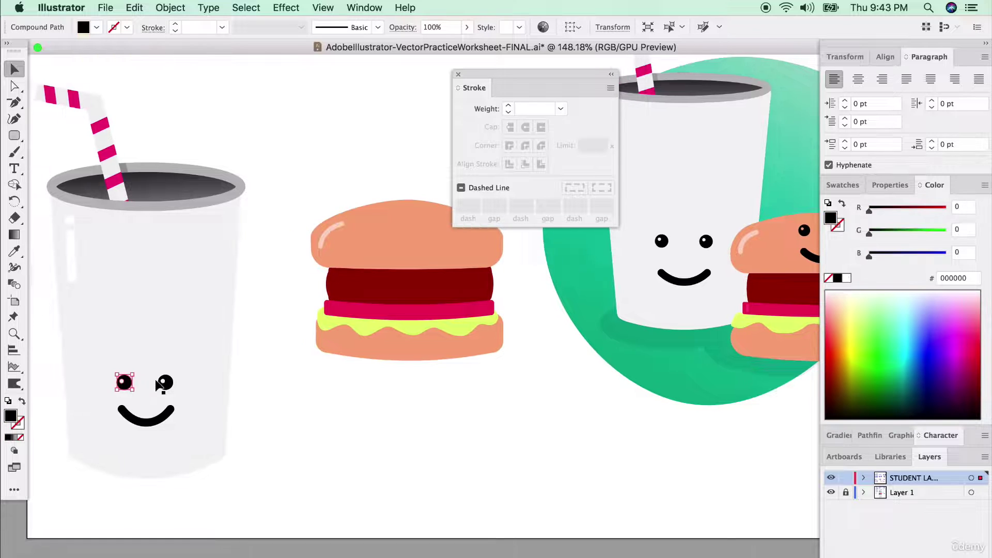
shift+click(164, 382)
shift+click(157, 419)
shift+click(165, 416)
shift+click(202, 400)
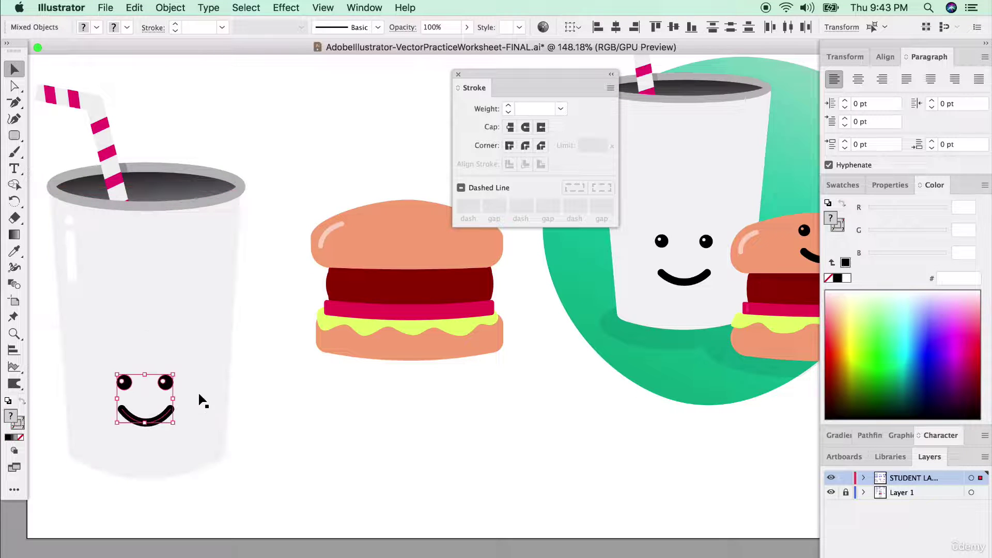
key(super+v)
Step: Move the pasted face onto the centre of the top bun and scale it down to fit
scroll(478, 319, right, 5)
scroll(478, 319, up, 3)
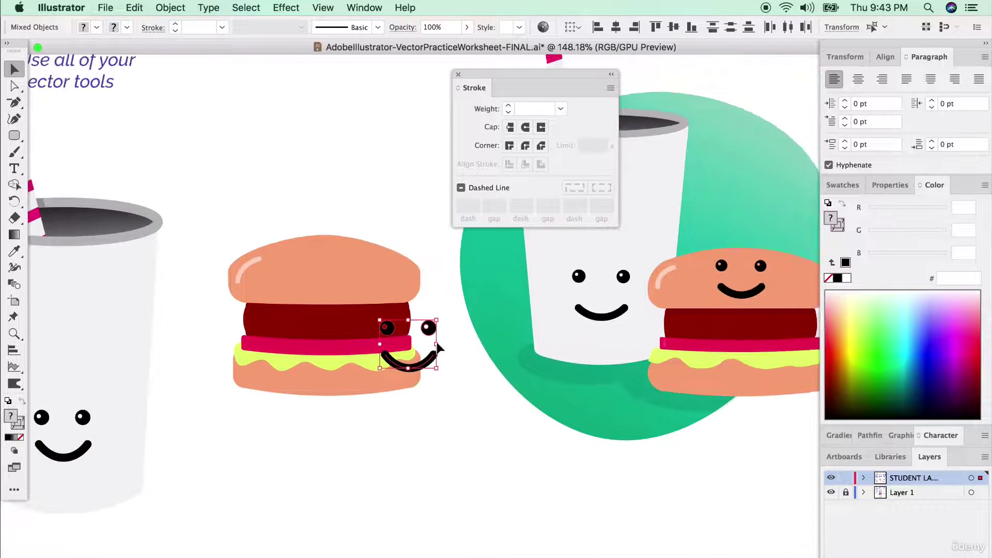
drag(409, 338, 313, 279)
click(313, 280)
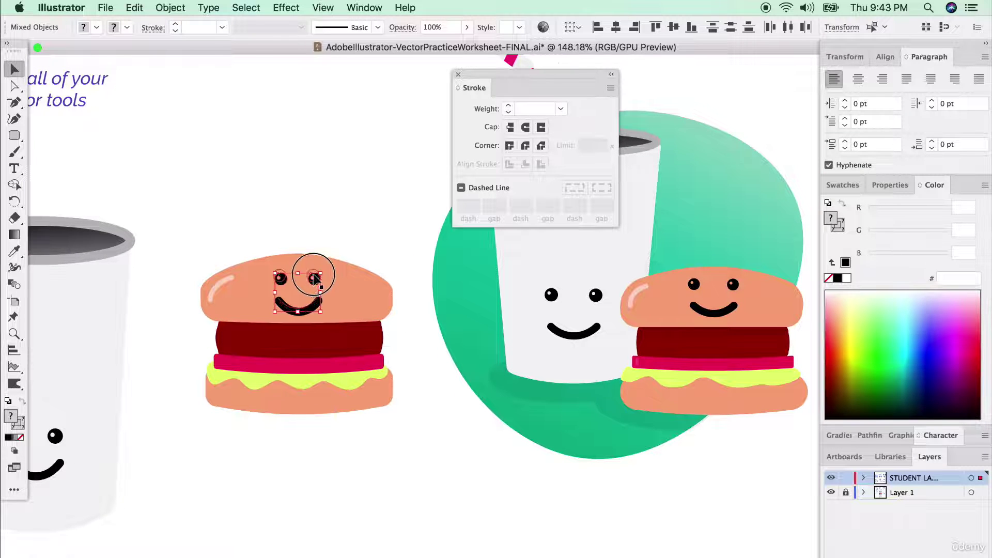
click(316, 206)
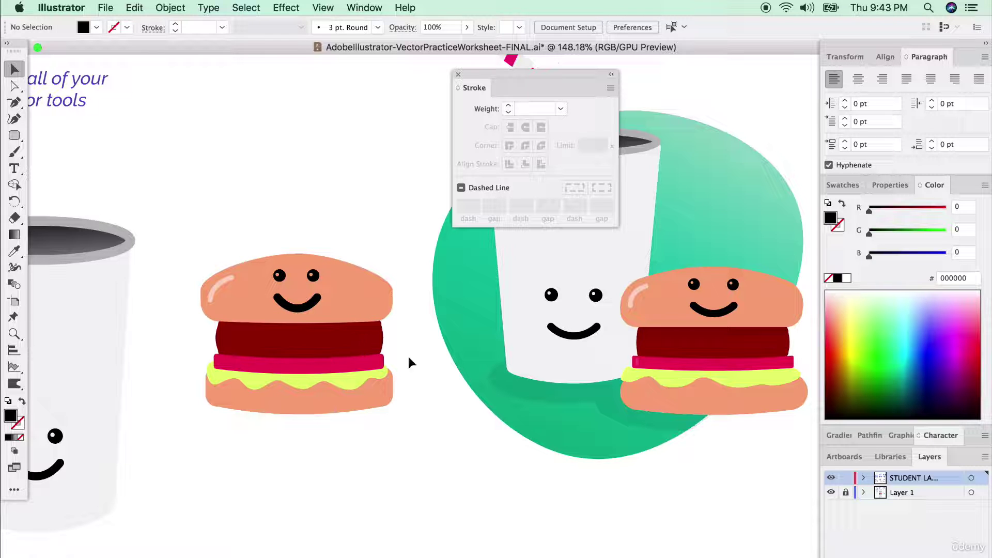
Step: Draw a thin rectangle across the full width of the patty's top edge for the bun's shadow
scroll(663, 352, up, 5)
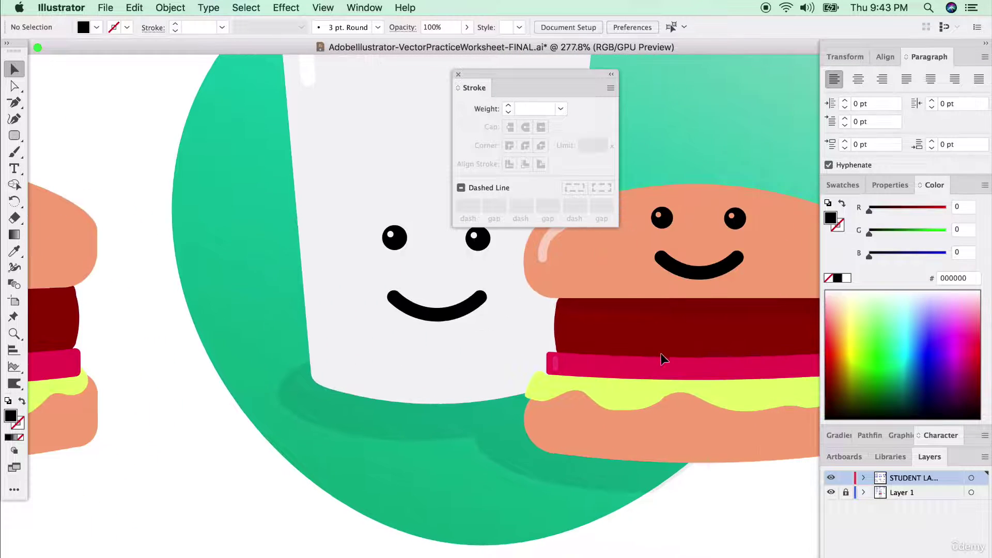
scroll(557, 331, right, 3)
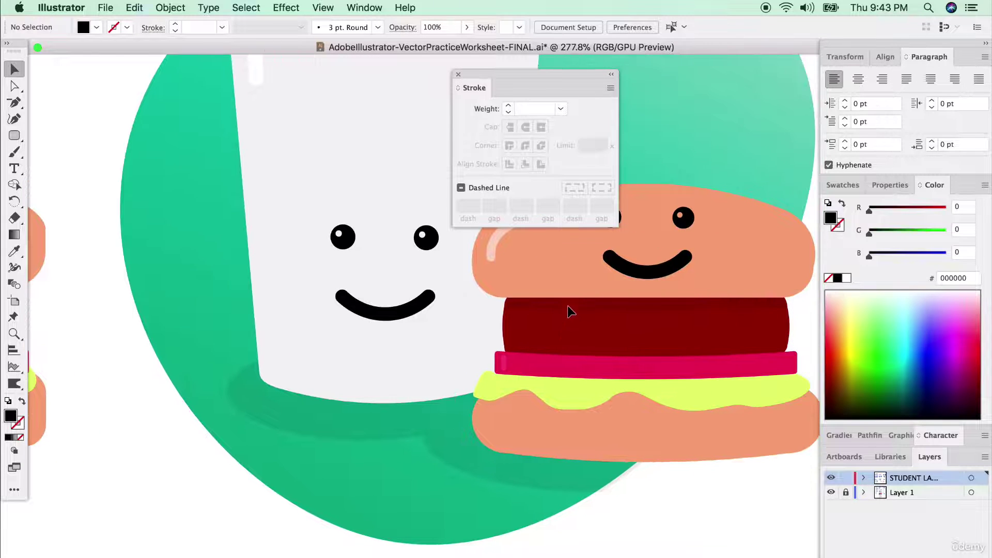
scroll(321, 382, left, 10)
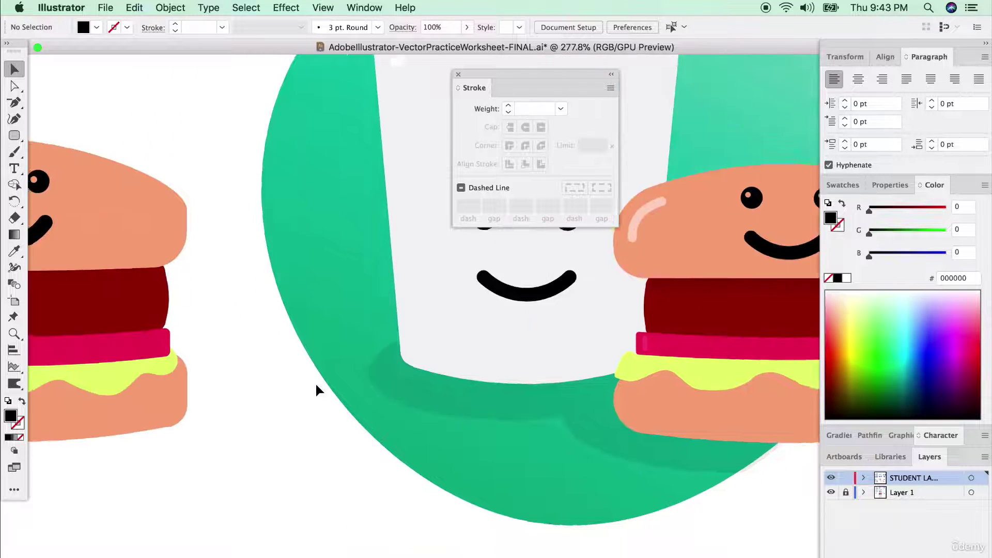
scroll(327, 376, left, 8)
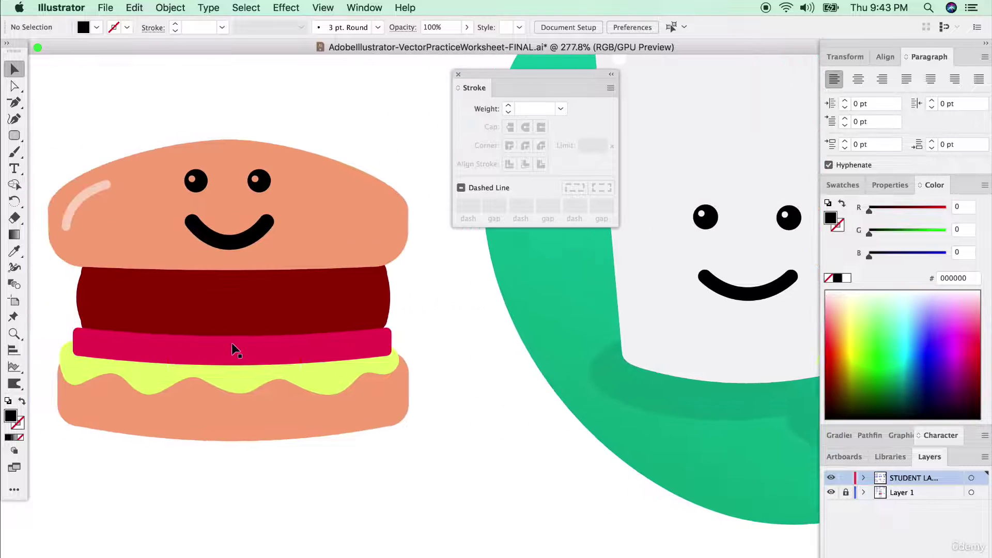
drag(17, 142, 77, 133)
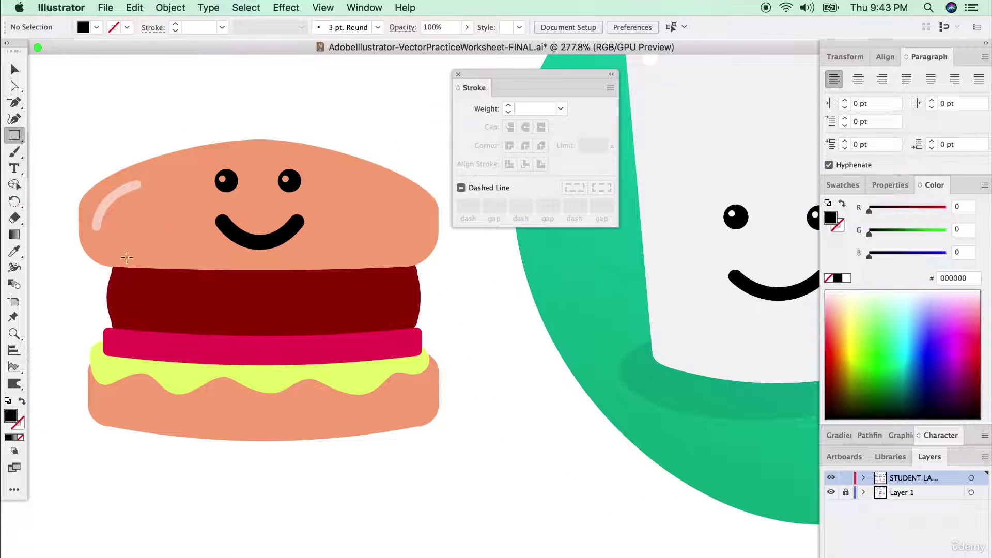
drag(109, 262, 421, 282)
Step: Fill the shadow rectangle with the patty's sampled red darkened to 8C000A
key(i)
click(153, 308)
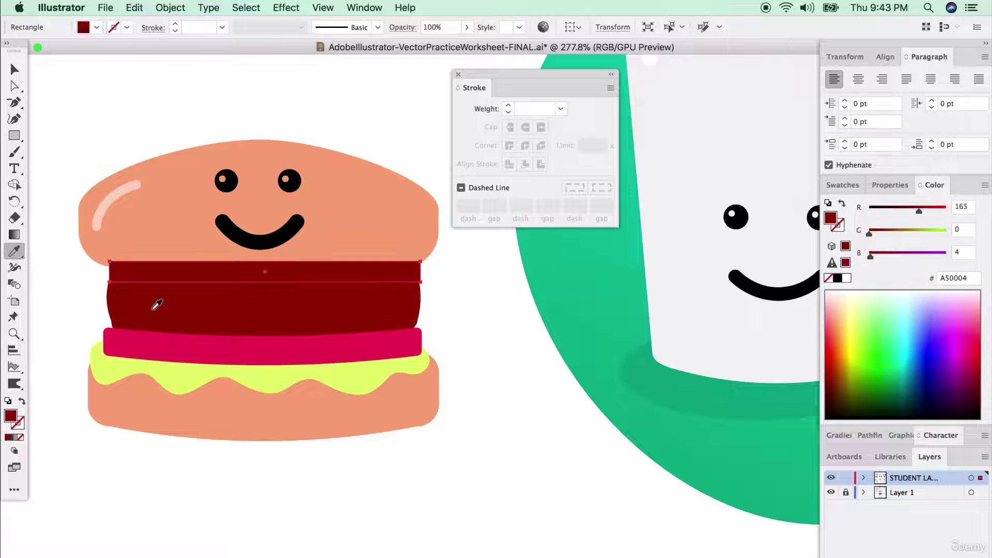
double_click(10, 417)
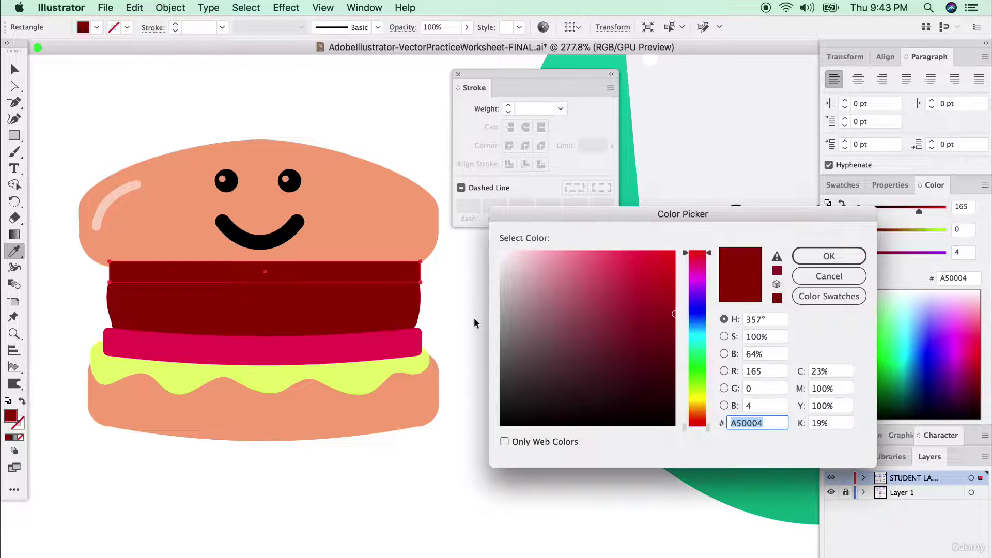
drag(664, 334, 675, 326)
click(826, 256)
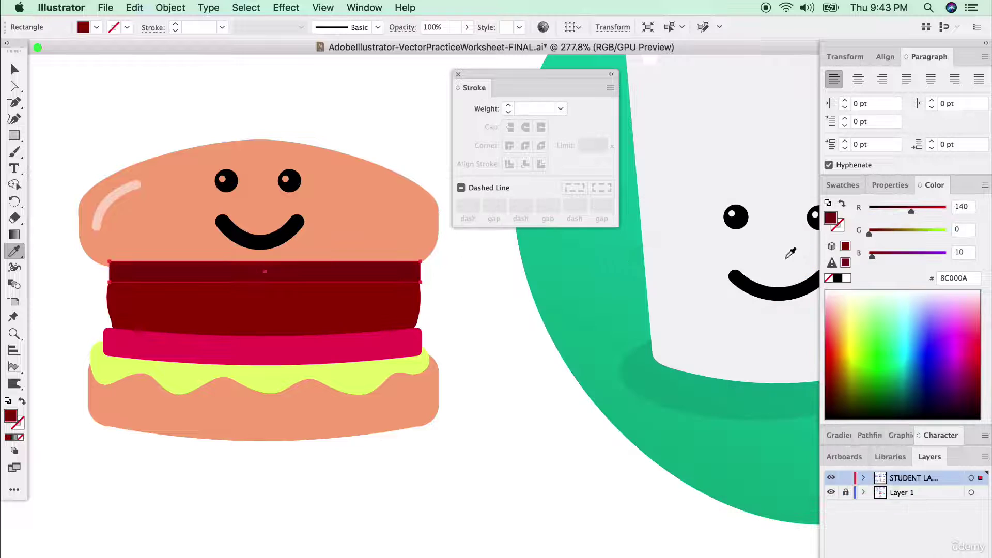
Step: Place the shadow rectangle behind the top bun and bow its lower edge downward with the Curvature tool
click(12, 75)
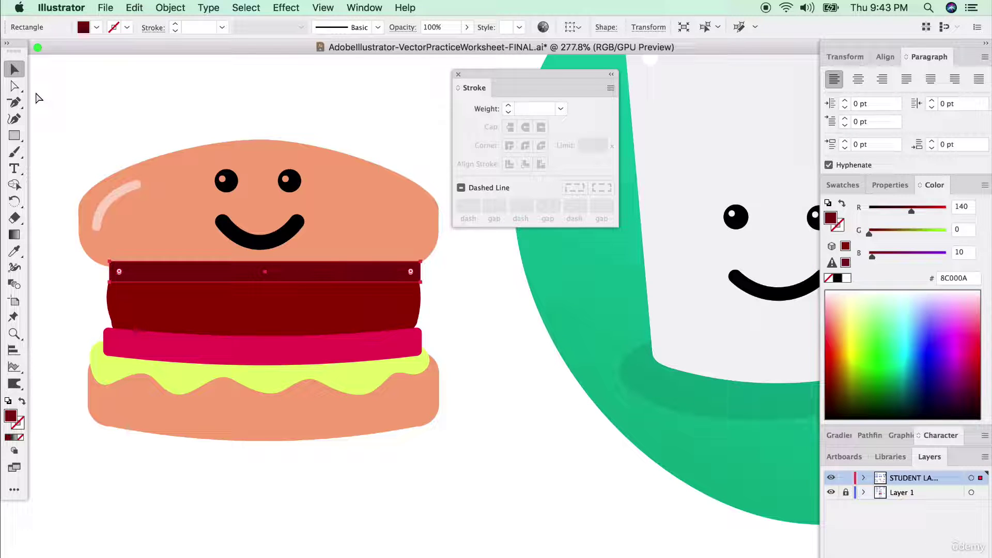
key(super+bracketleft)
click(14, 118)
drag(262, 284, 262, 290)
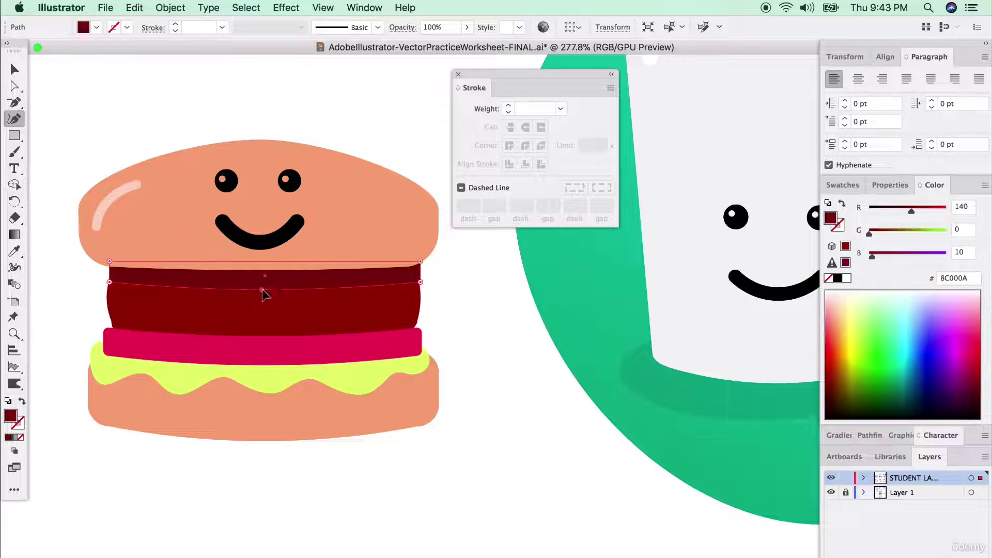
Step: Adjust the bun shadow's corner point and group all the finished burger's parts together
click(110, 262)
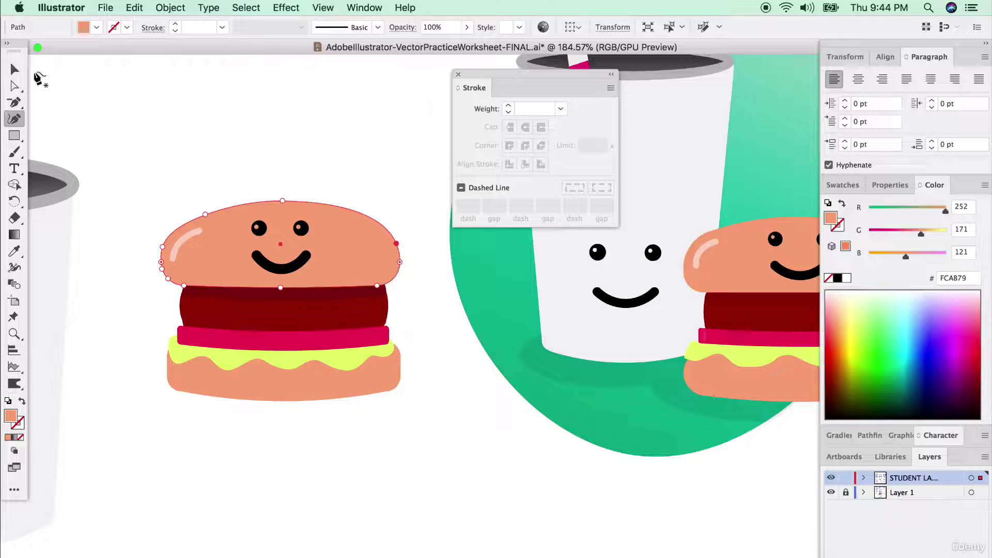
click(18, 71)
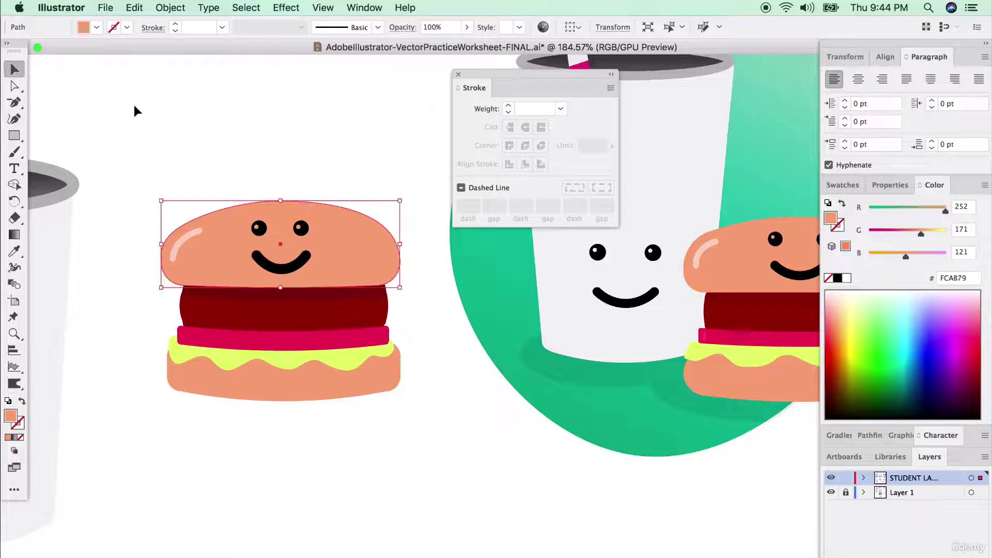
click(128, 103)
scroll(307, 359, down, 5)
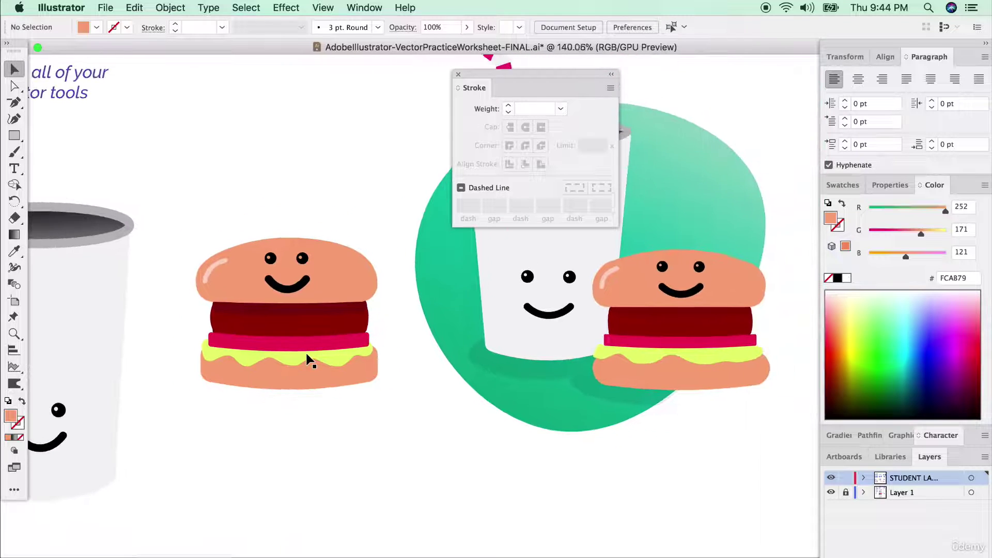
scroll(288, 374, left, 3)
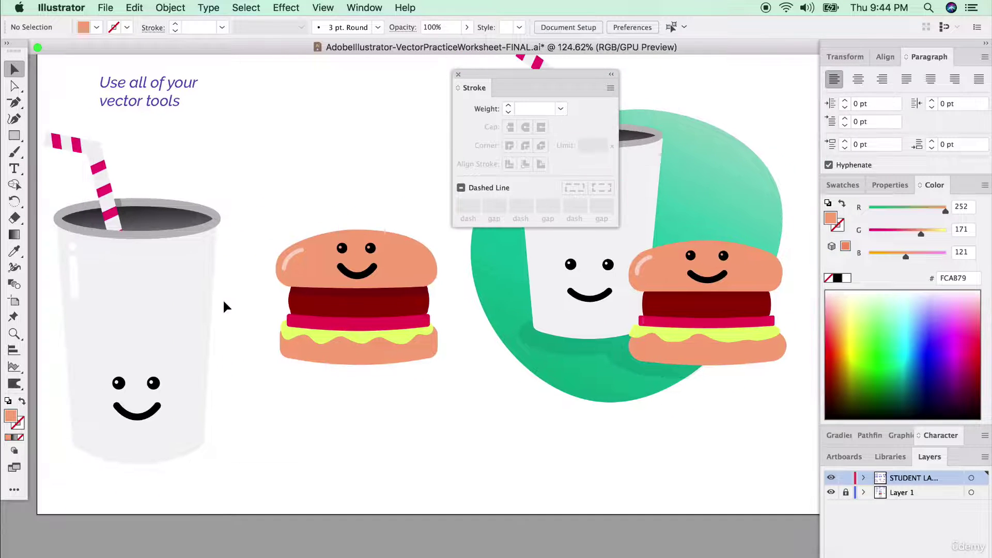
drag(279, 205, 450, 408)
right_click(389, 255)
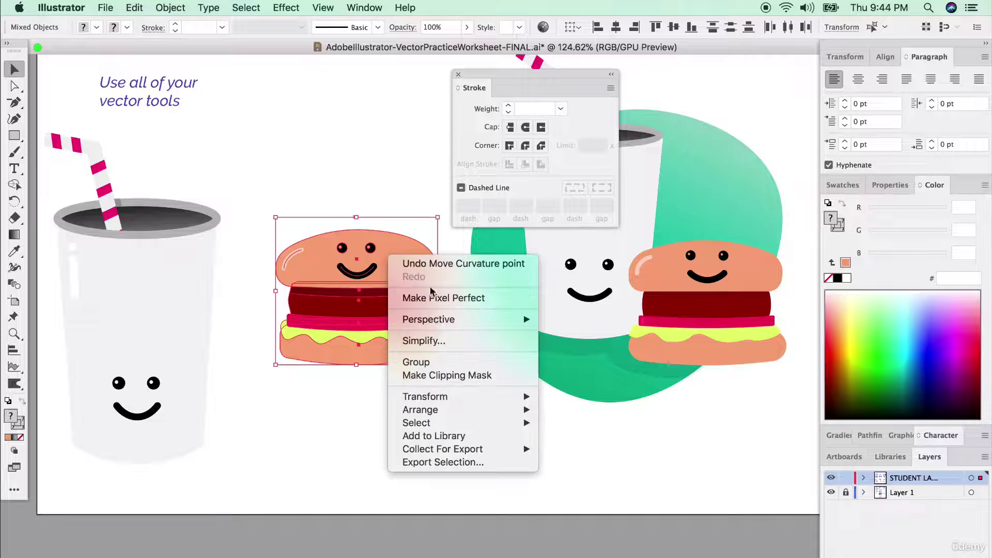
click(430, 362)
Step: Group the cup with its straw and face, and place the burger group in front of the cup's lower right side
click(138, 299)
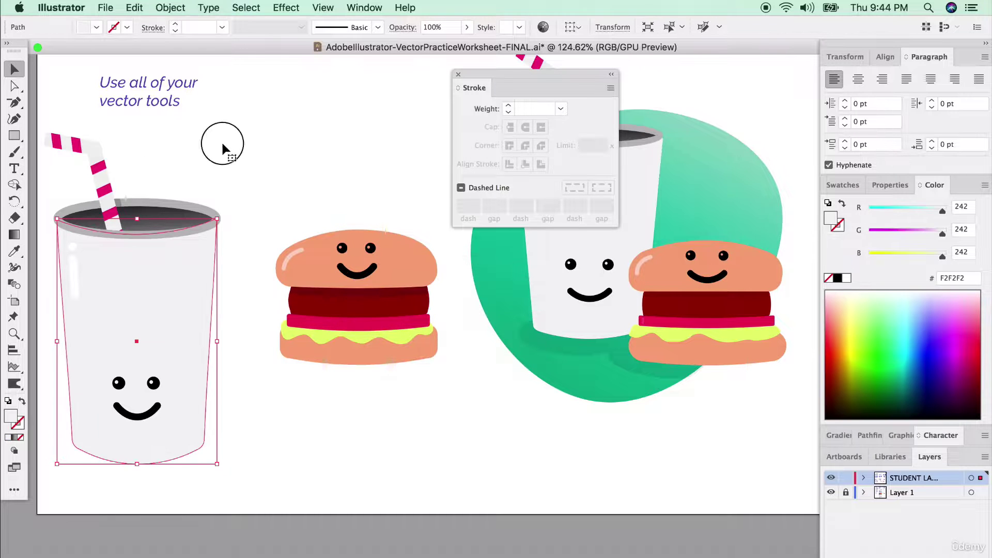
drag(68, 397, 63, 462)
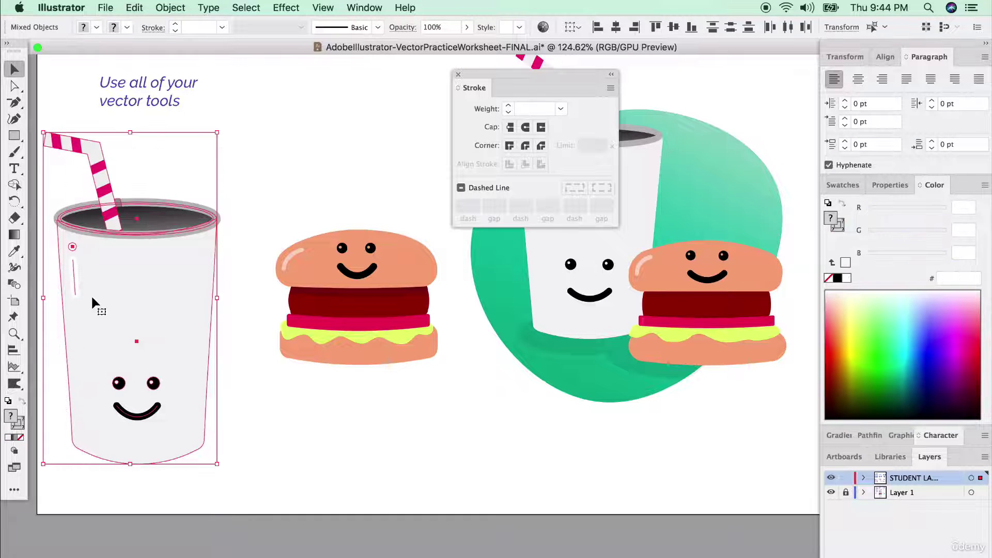
right_click(113, 297)
click(138, 401)
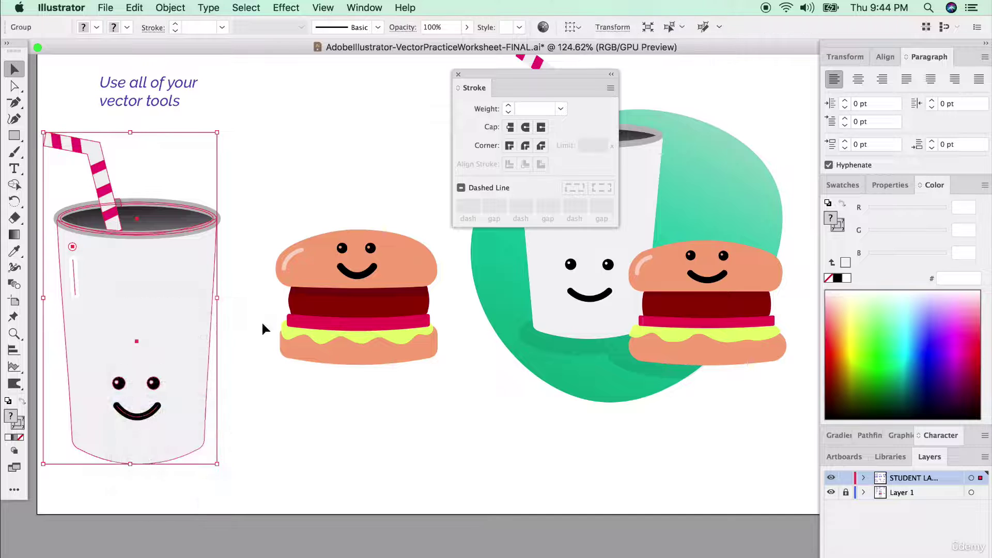
drag(171, 307, 230, 256)
drag(408, 264, 370, 332)
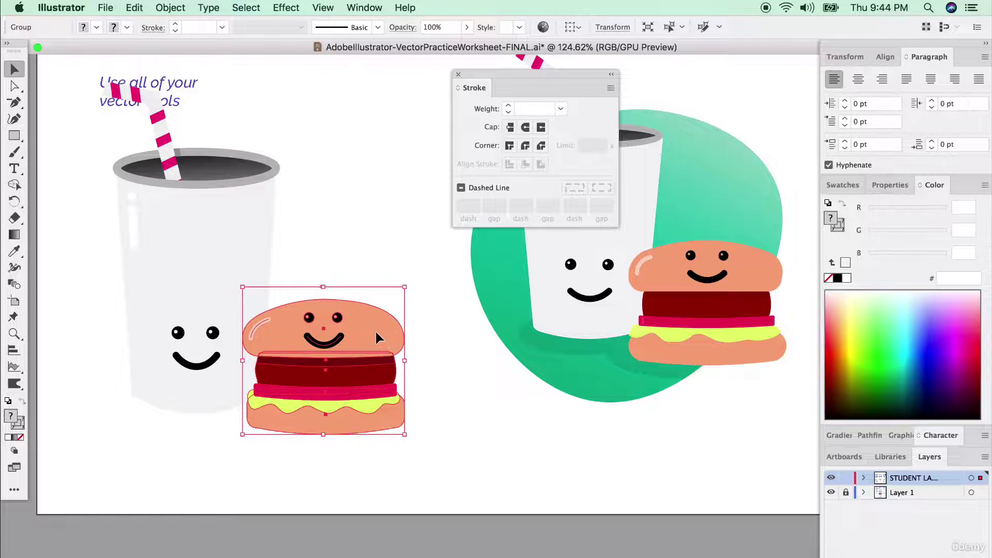
Step: Move the instruction text up clear of the straw and scale the cup and burger groups down slightly
scroll(308, 281, down, 2)
scroll(264, 251, up, 3)
scroll(263, 250, right, 4)
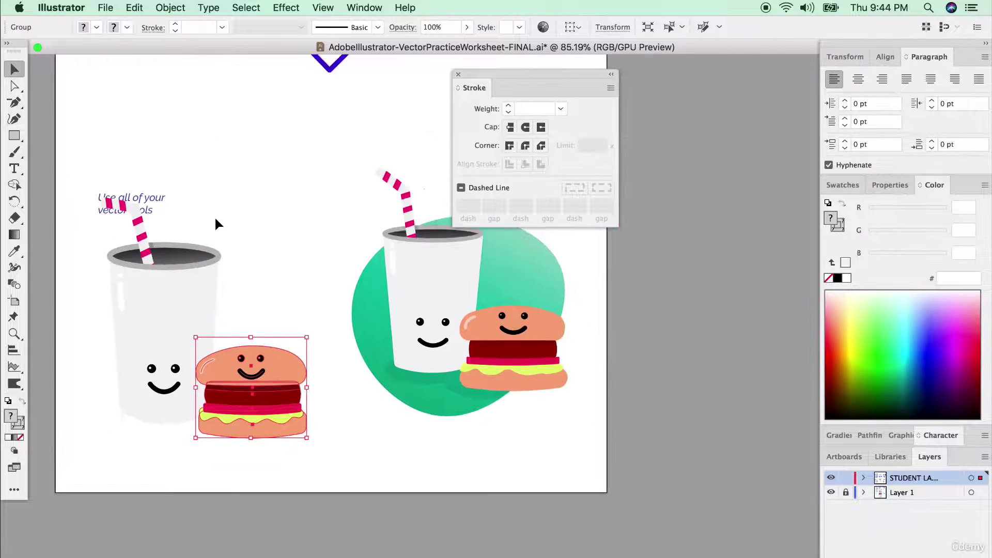
click(147, 204)
scroll(86, 203, up, 2)
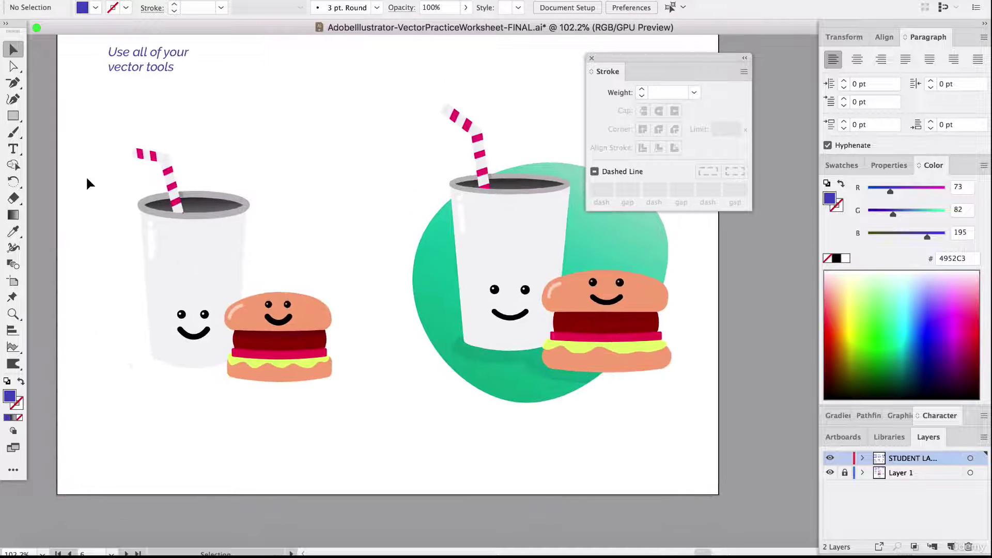
Step: Draw a large circle around the cup and burger with the Ellipse tool and send it to the back
drag(13, 115, 351, 418)
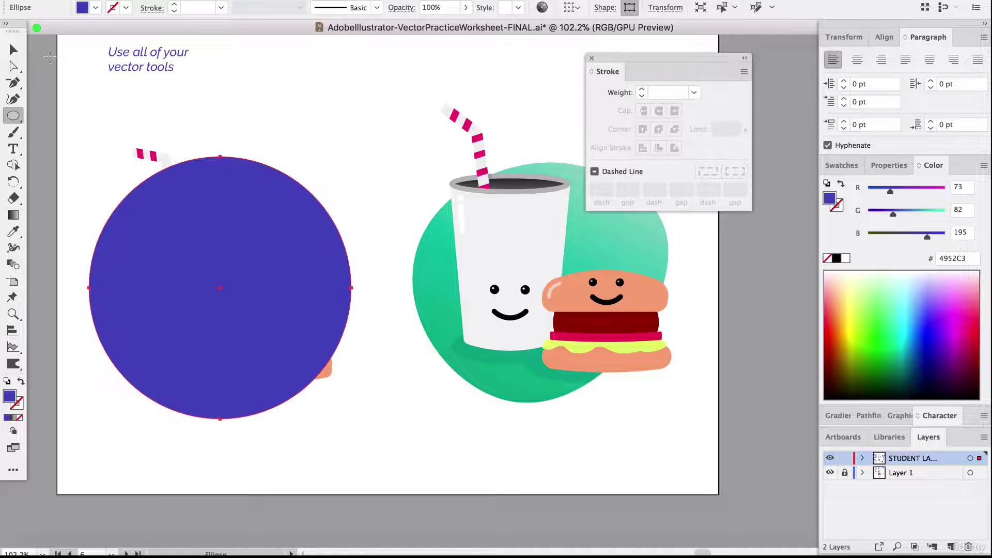
key(v)
right_click(185, 195)
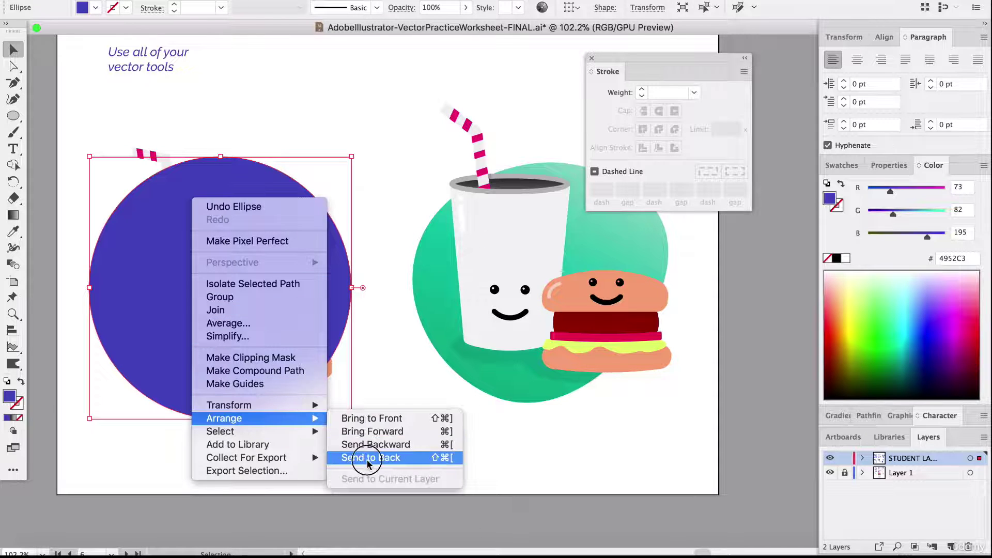
click(366, 458)
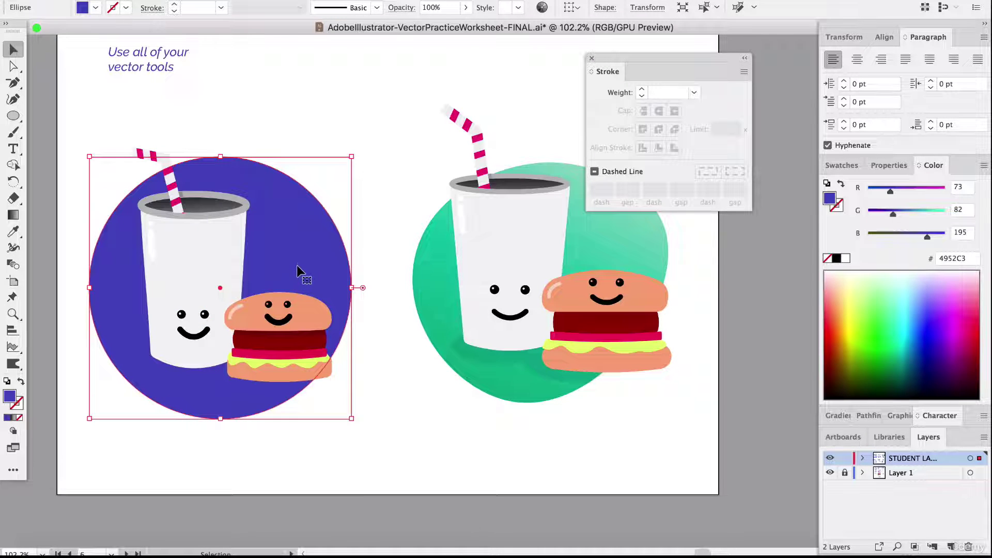
Step: Add Curvature points on the circle's upper right, lower left and lower right edges, pulling each inward to start a blob
click(14, 99)
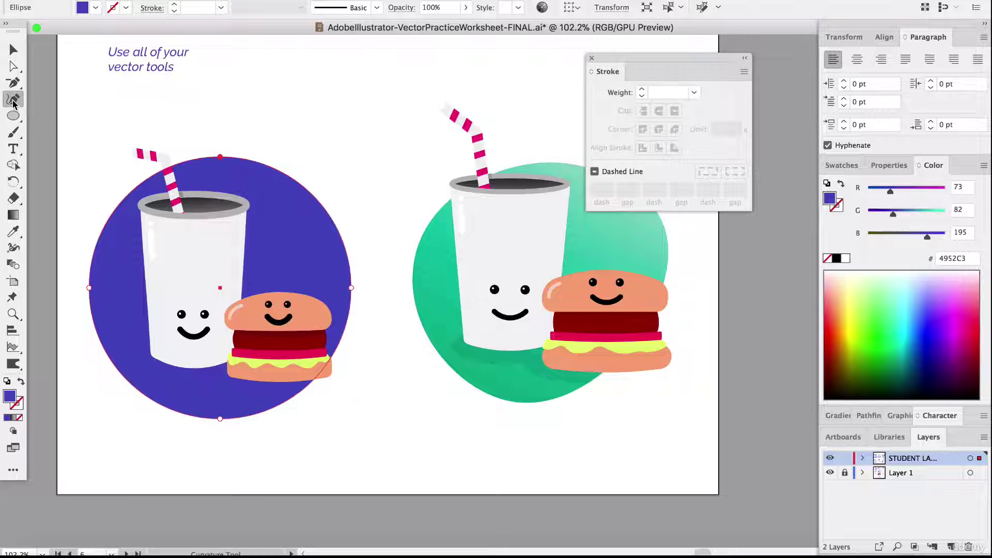
drag(314, 199, 305, 207)
click(103, 369)
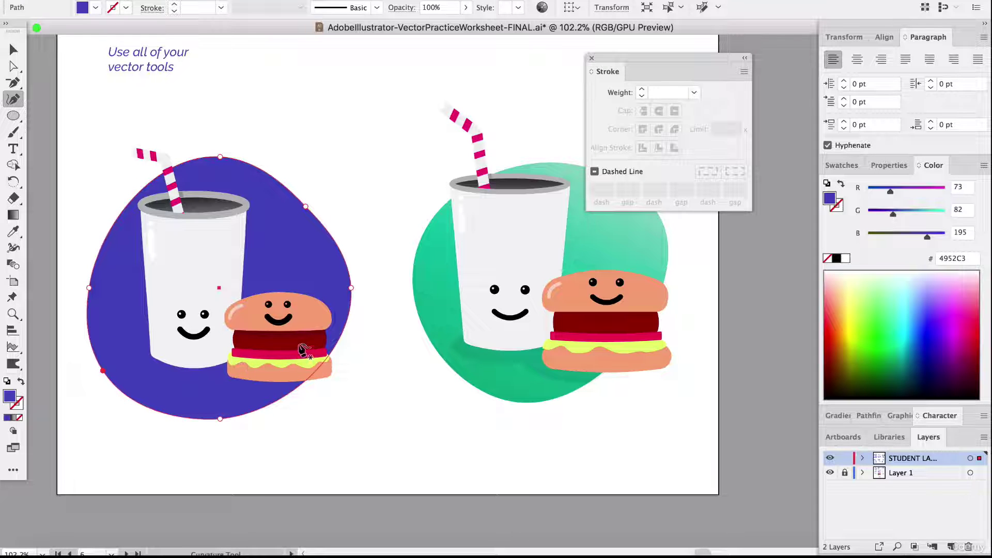
click(290, 387)
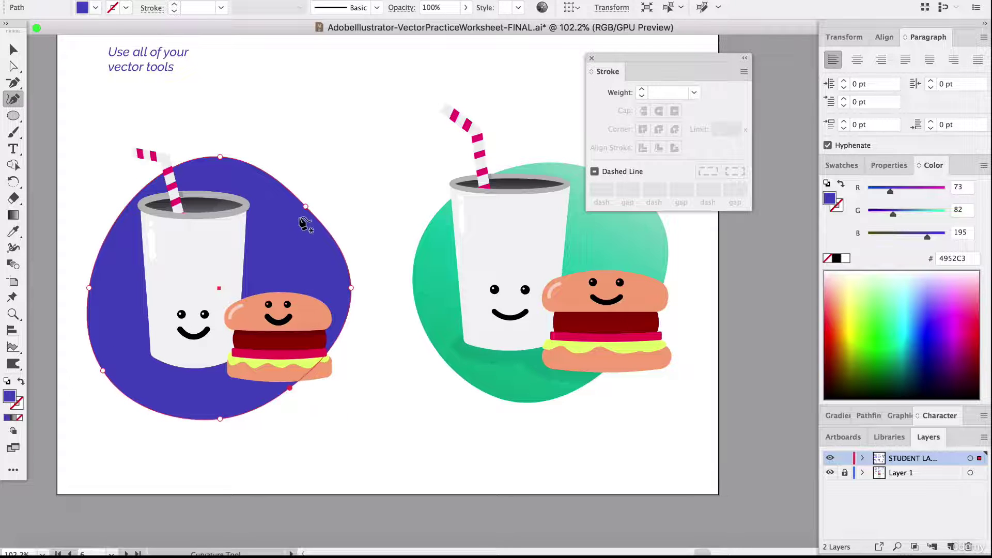
Step: Round out the blob's upper right curve and pull its top, right and left points slightly inward
drag(306, 205, 322, 189)
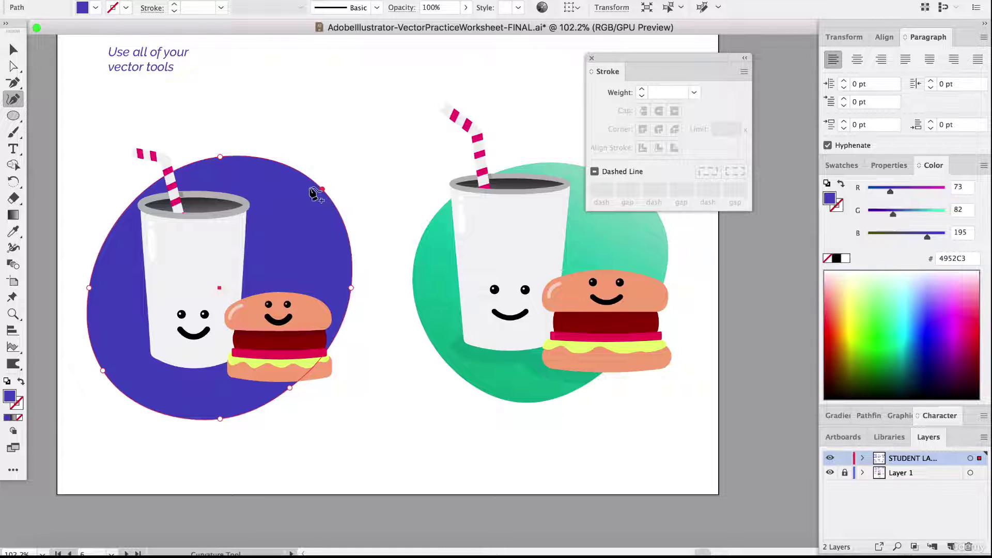
click(223, 164)
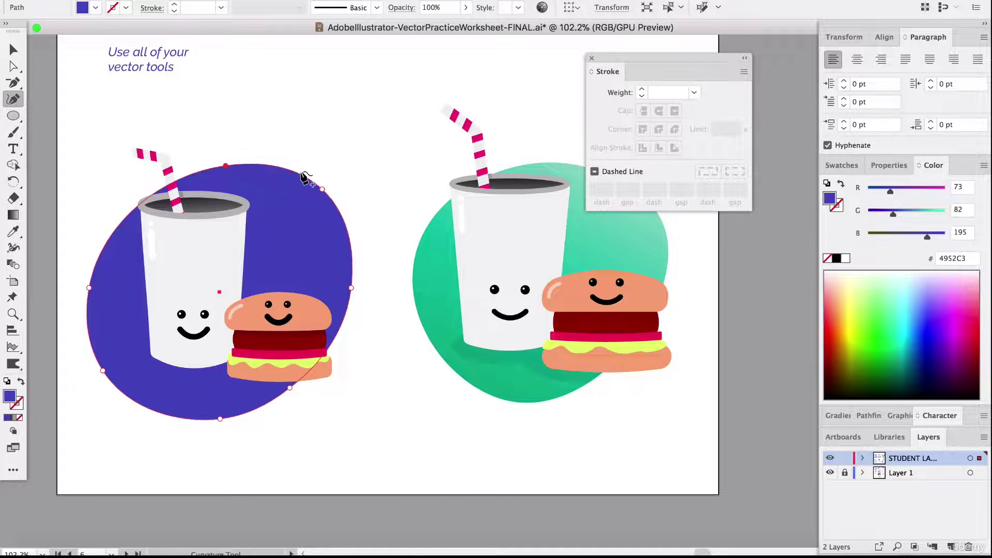
drag(322, 190, 317, 195)
mouse_move(351, 287)
mouse_down()
mouse_move(343, 277)
mouse_move(338, 287)
mouse_move(349, 279)
mouse_move(347, 287)
mouse_up()
drag(89, 287, 103, 272)
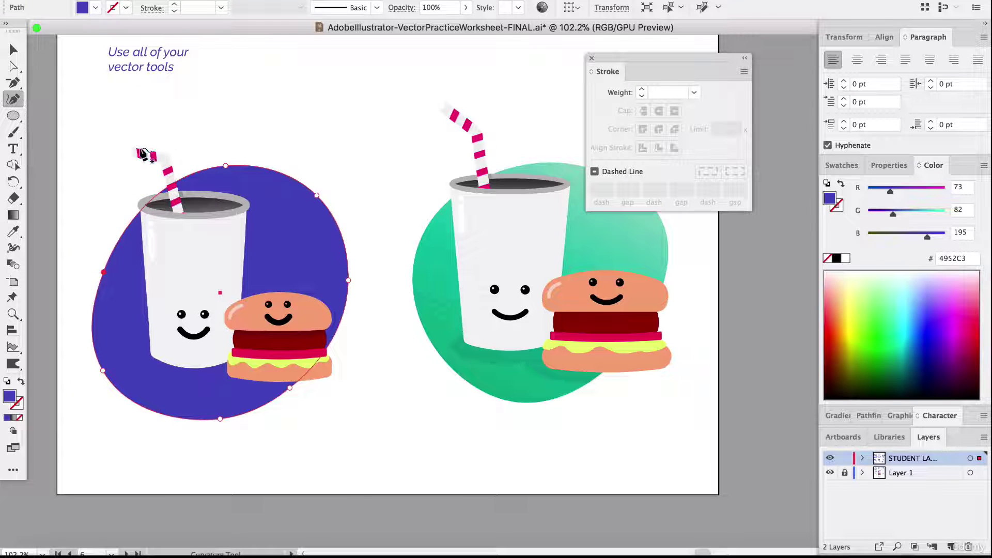
Step: Pull the blob's lower left point inward, remove the surplus point beside it and add one nearer the bottom edge
drag(103, 370, 120, 369)
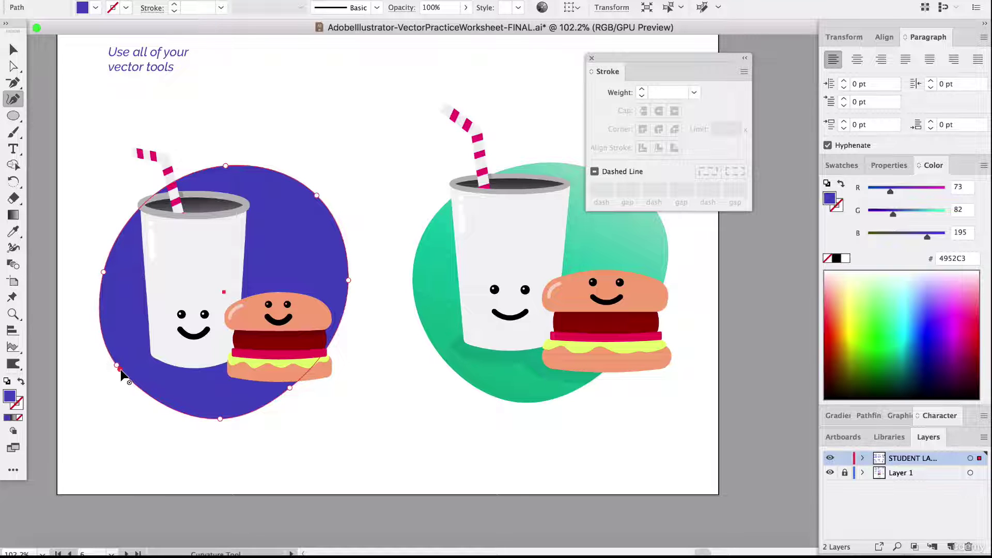
key(Delete)
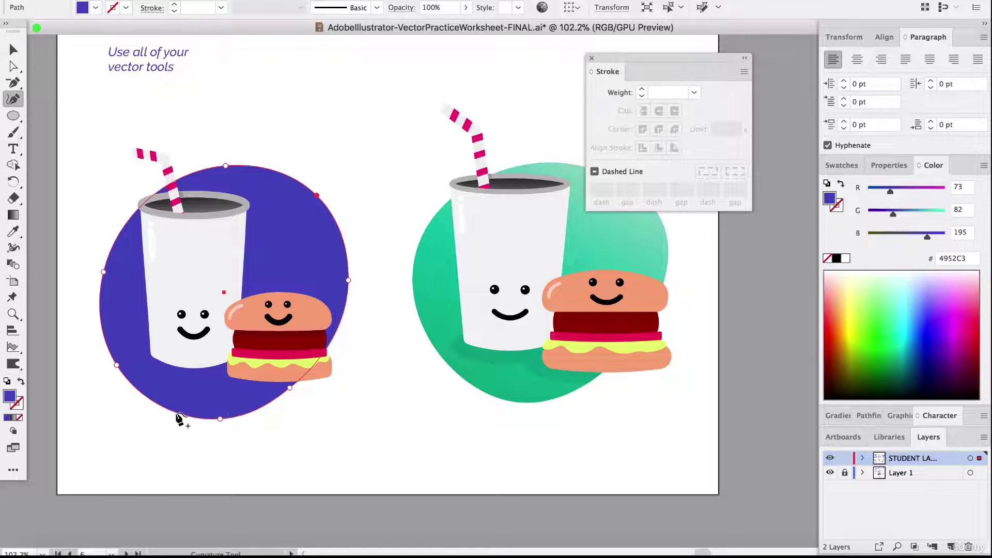
click(152, 398)
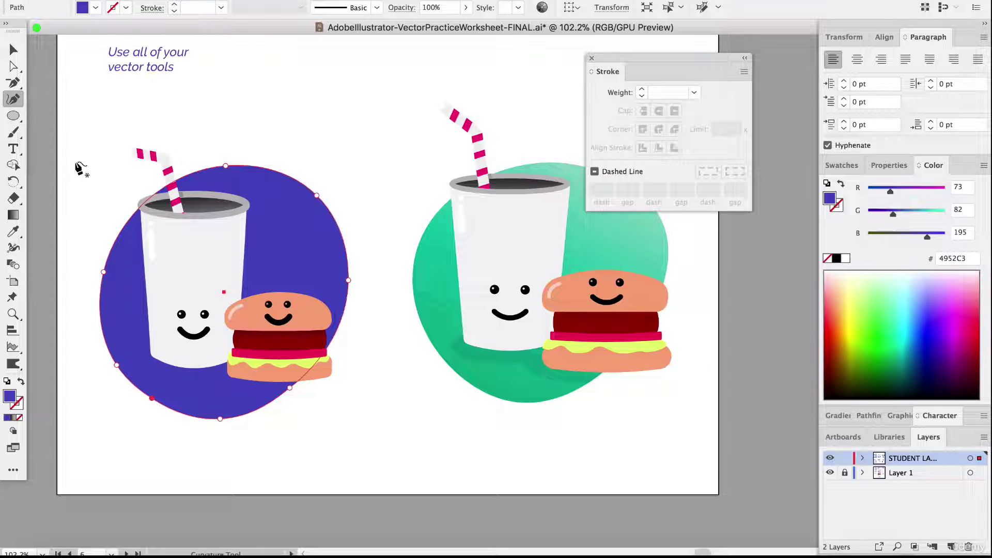
click(14, 50)
click(362, 210)
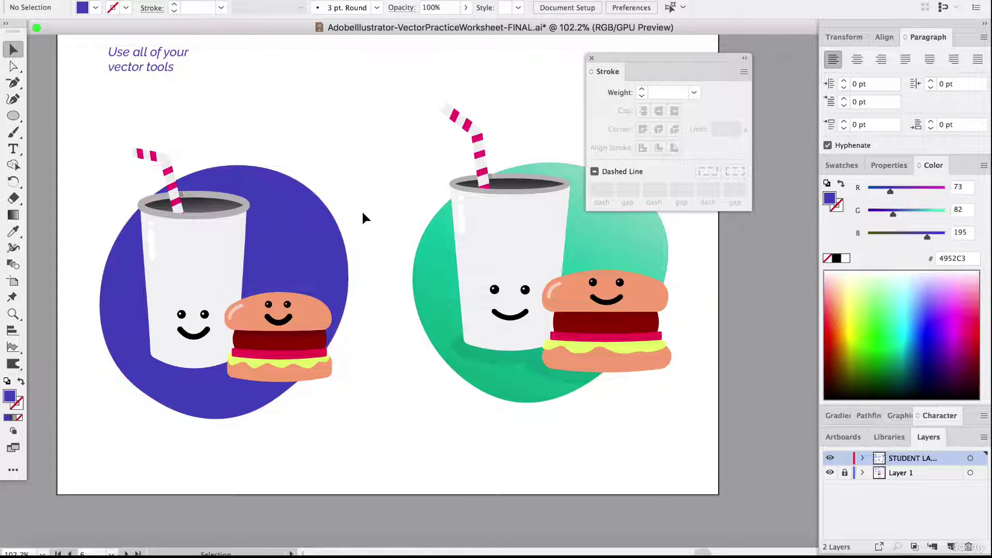
Step: Fill the background blob with a linear gradient
click(314, 238)
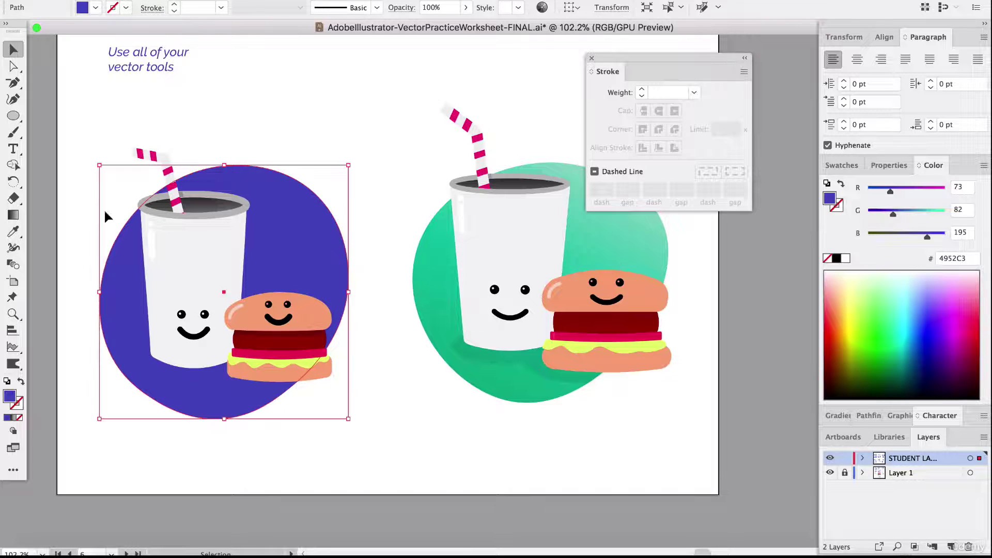
click(13, 216)
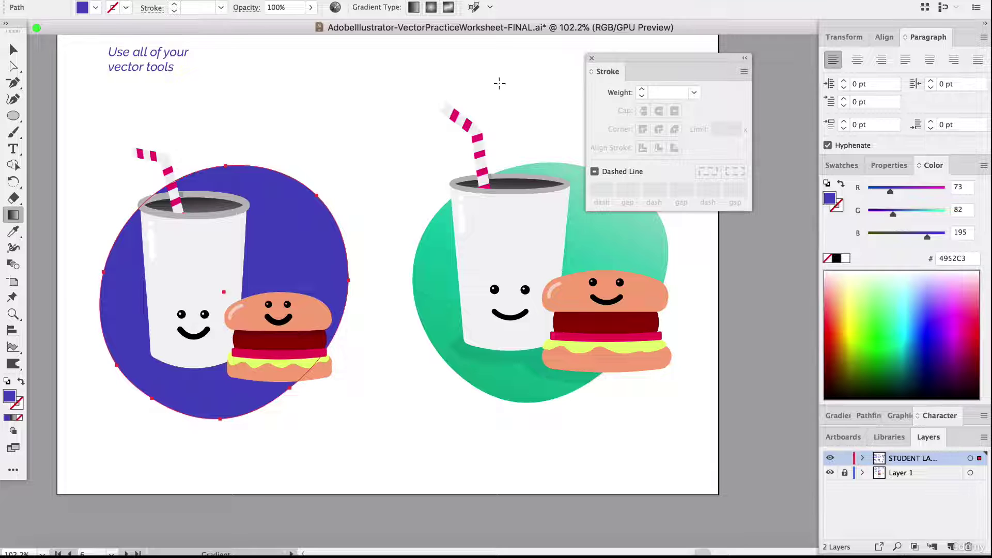
click(838, 416)
drag(851, 379, 421, 180)
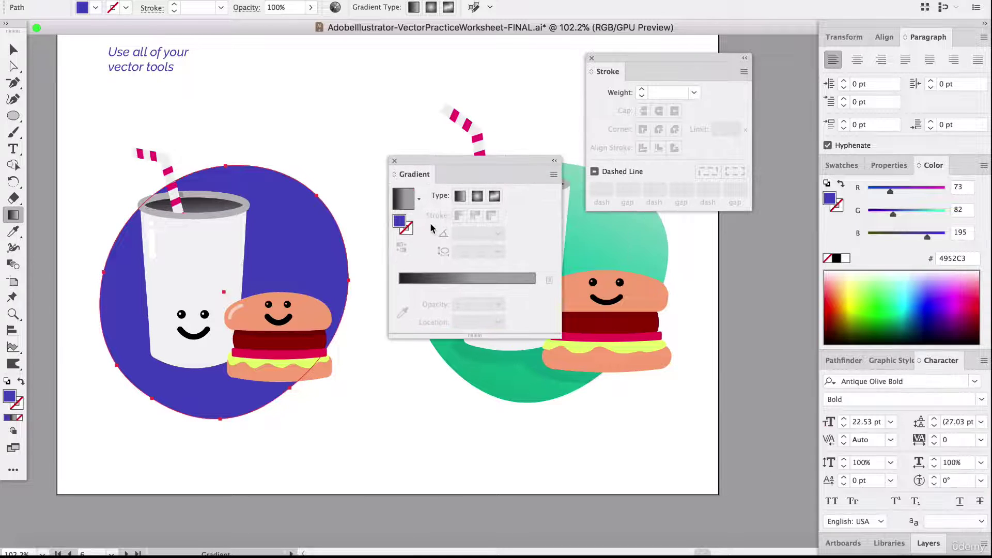
click(460, 196)
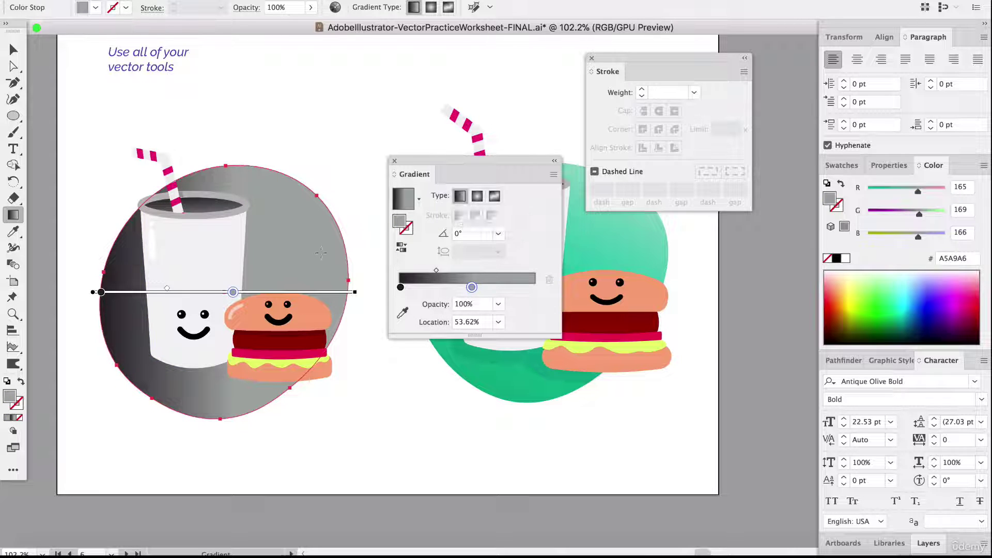
Step: Run the gradient diagonally from the blob's upper right to lower left at -123.7° and move the grey stop to 100%
mouse_move(279, 207)
mouse_down()
mouse_move(217, 337)
mouse_move(168, 374)
mouse_up()
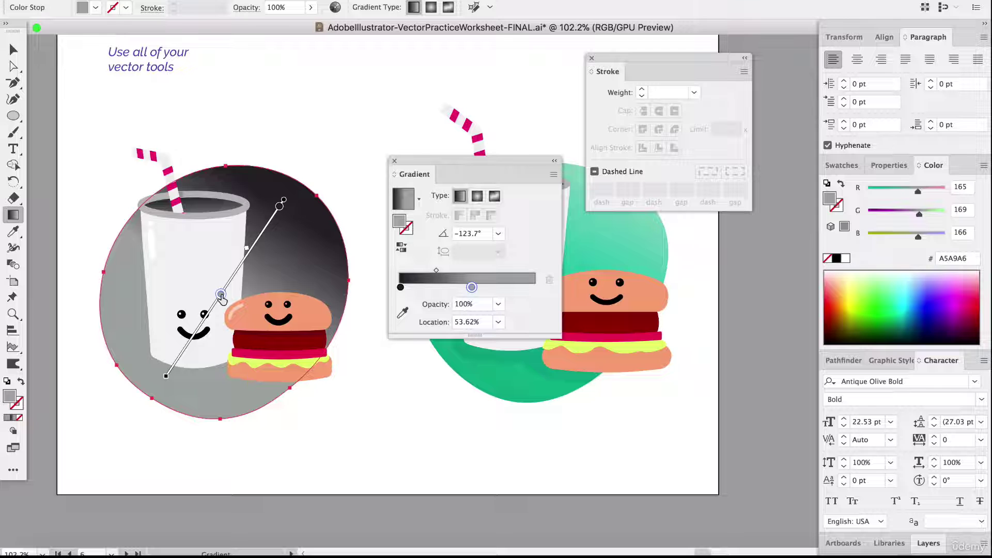
key(Delete)
key(super+z)
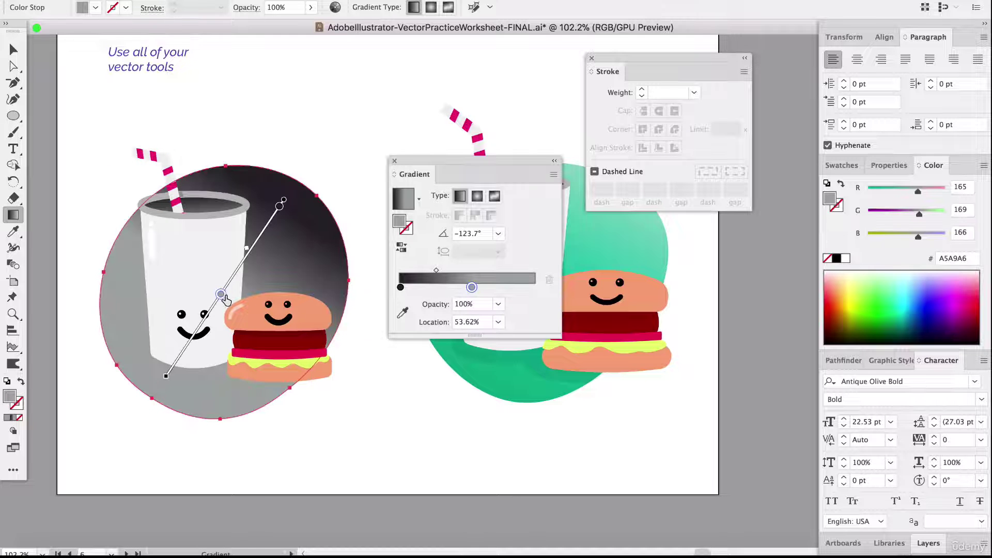
drag(225, 300, 171, 385)
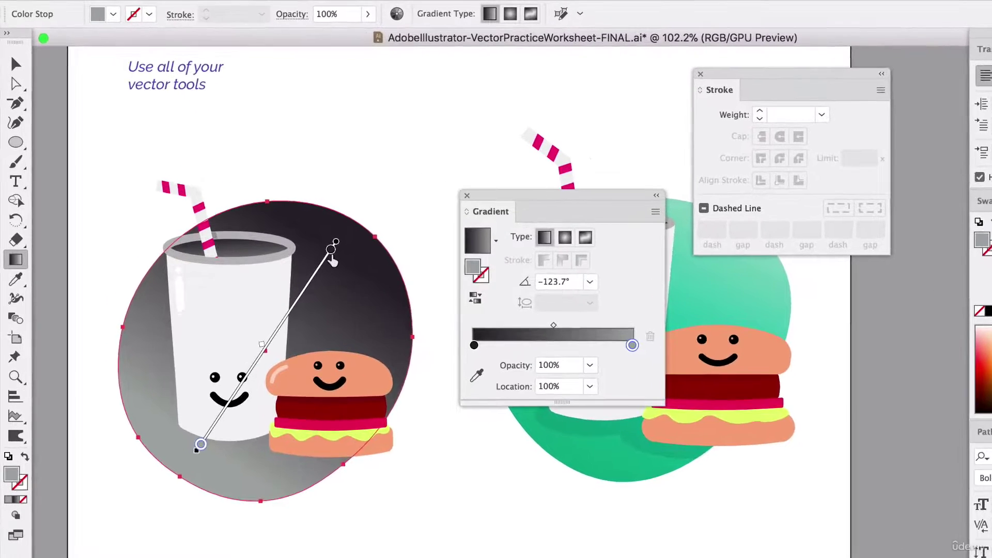
Step: Recolour the blob gradient's upper right stop to teal 2AB8B2
click(280, 206)
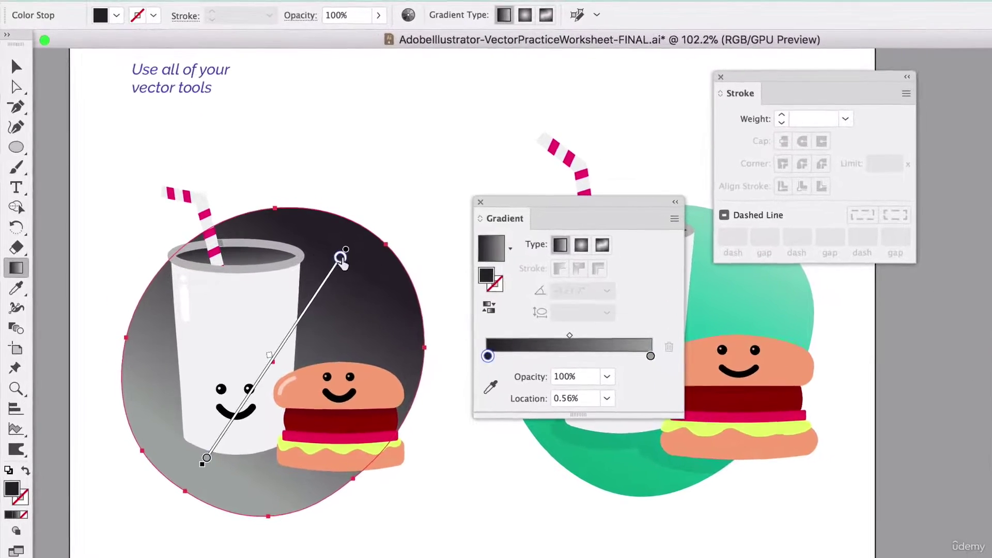
double_click(341, 257)
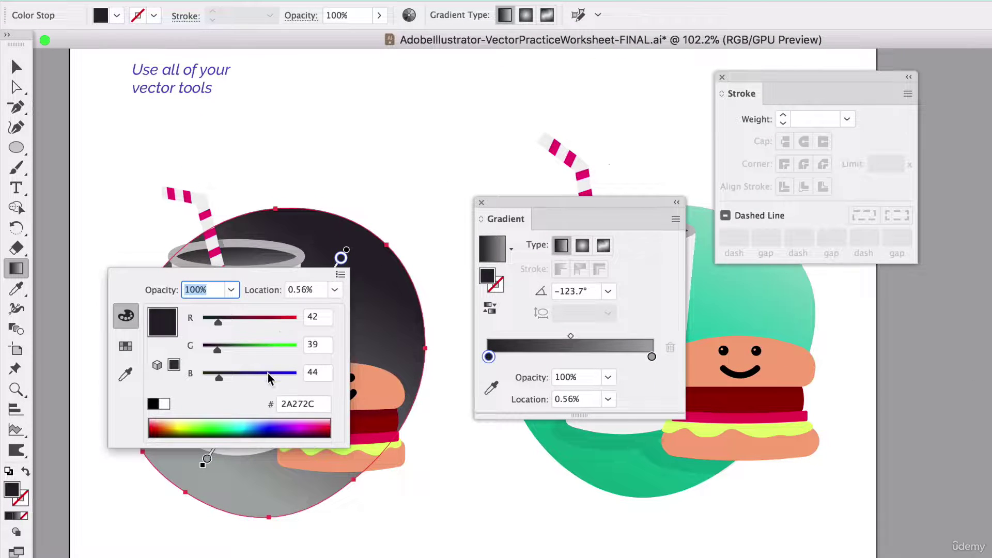
click(269, 378)
click(258, 351)
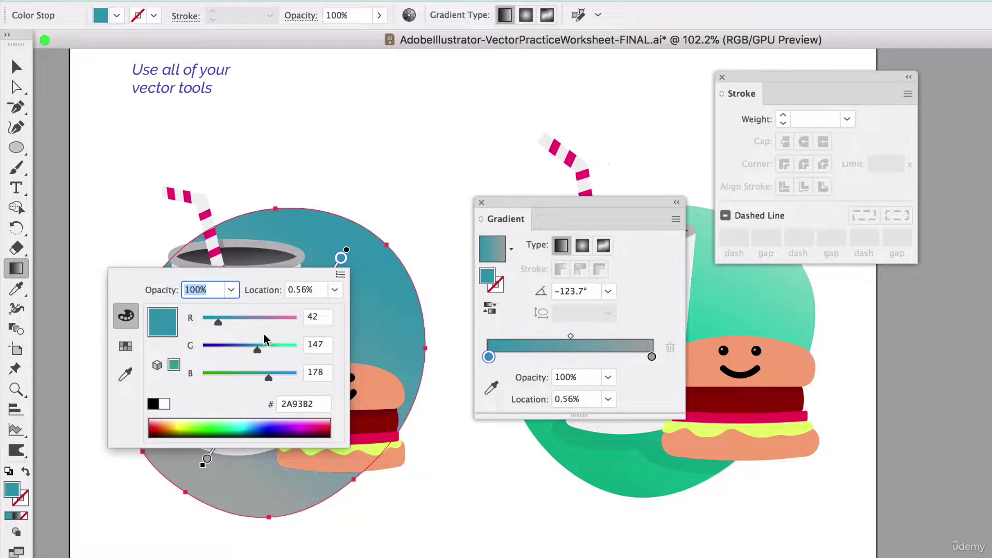
click(270, 350)
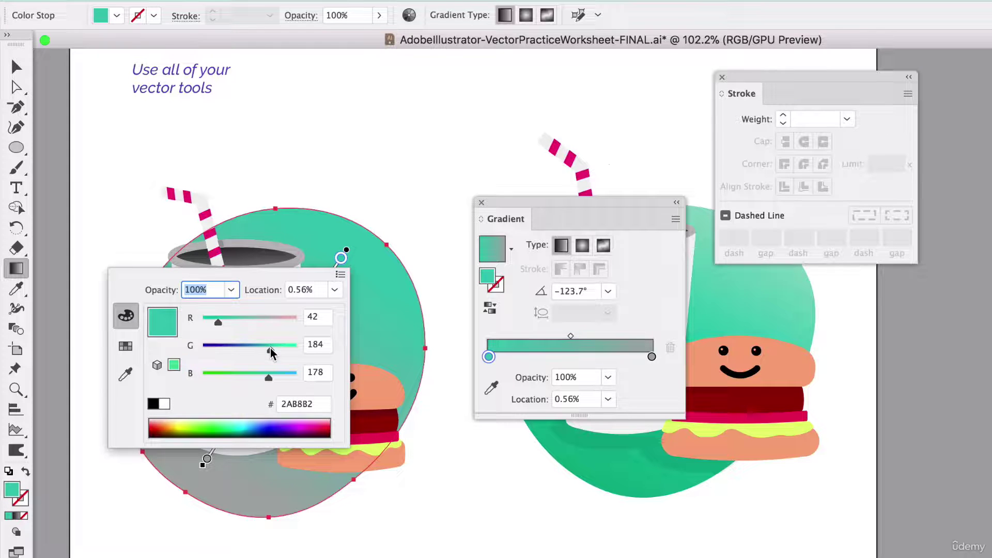
click(334, 266)
Step: Sample the blob's teal onto the gradient's grey lower left stop
double_click(207, 459)
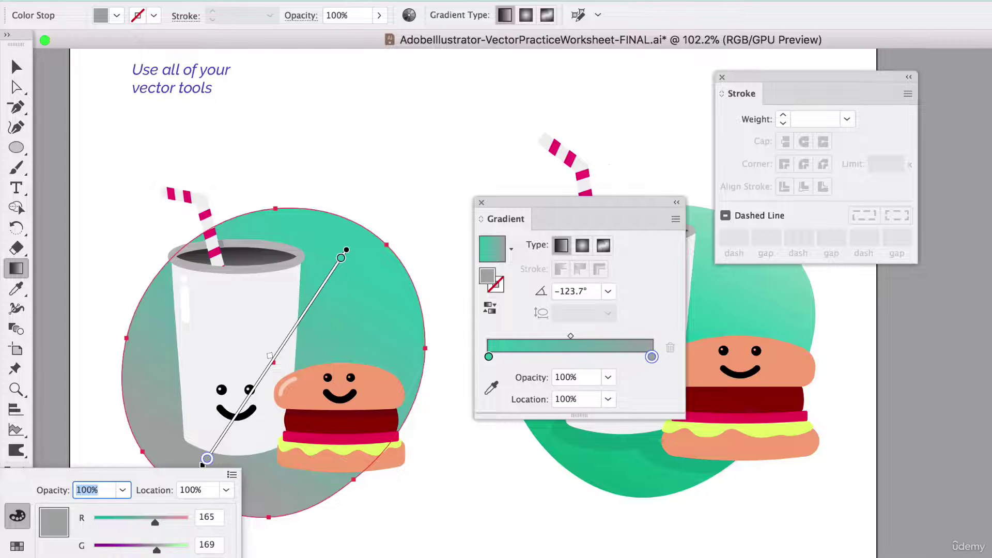
click(17, 557)
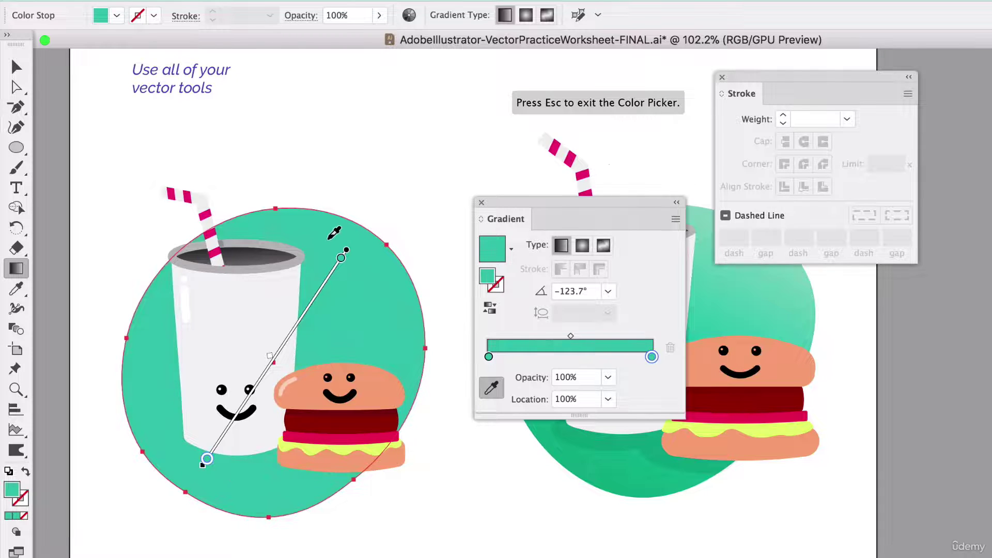
key(Escape)
Step: Darken the blob gradient's lower left stop to 1D8580, keeping the diagonal -123.7° direction
double_click(207, 460)
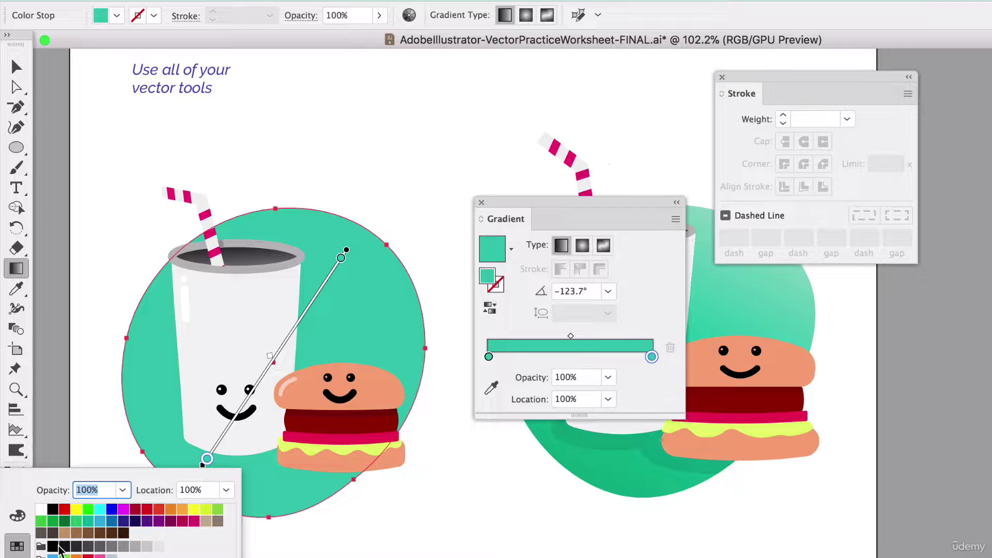
double_click(489, 358)
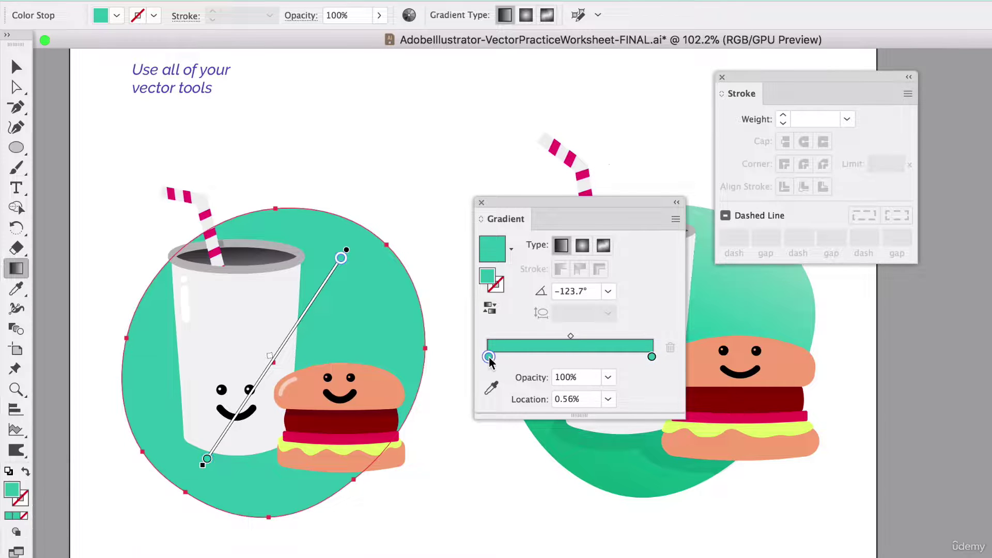
click(651, 357)
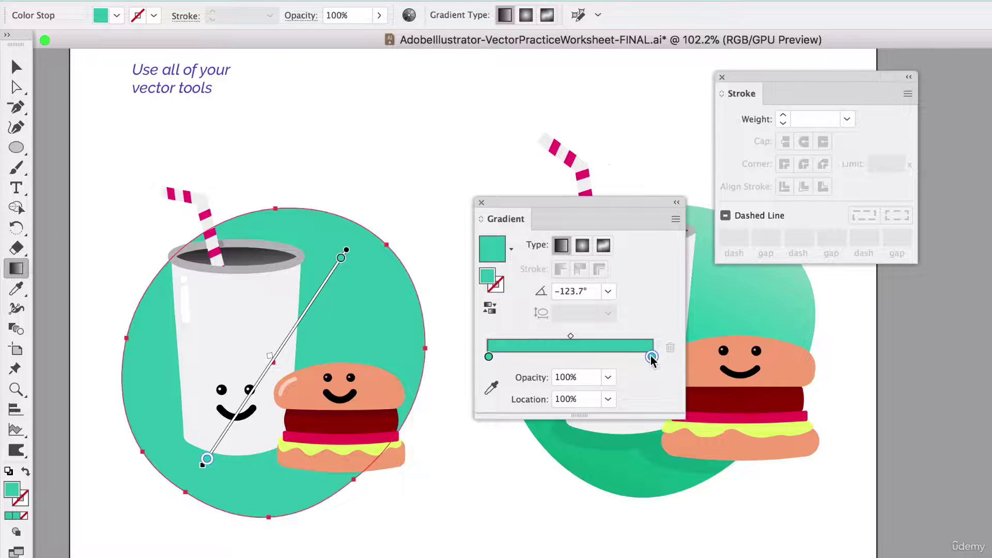
double_click(652, 357)
click(437, 417)
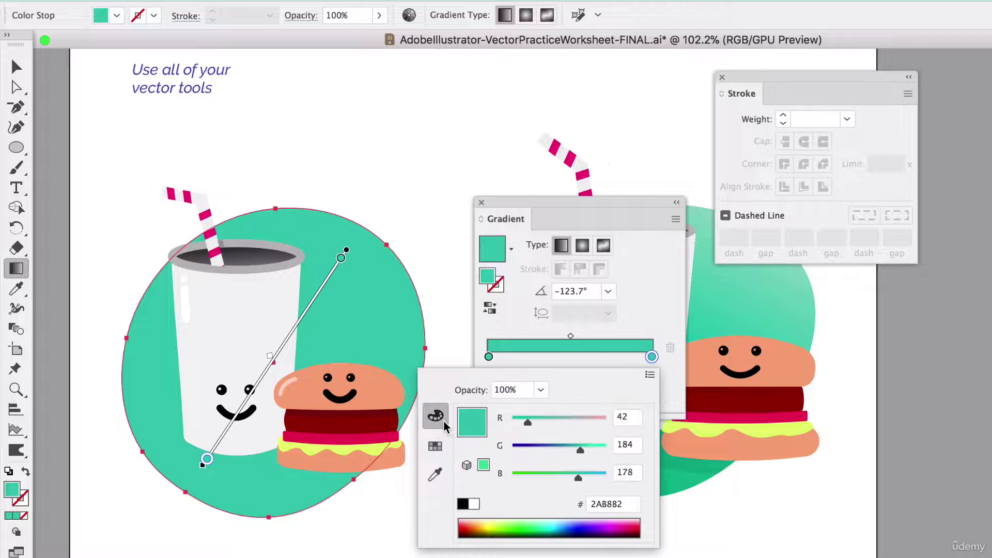
click(567, 448)
drag(572, 479, 567, 477)
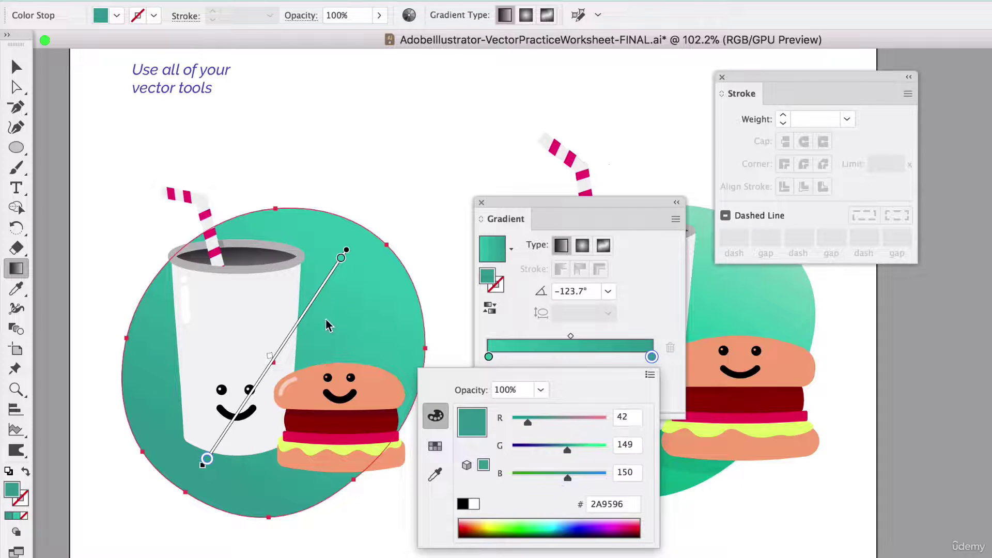
drag(527, 422, 523, 424)
drag(567, 449, 562, 449)
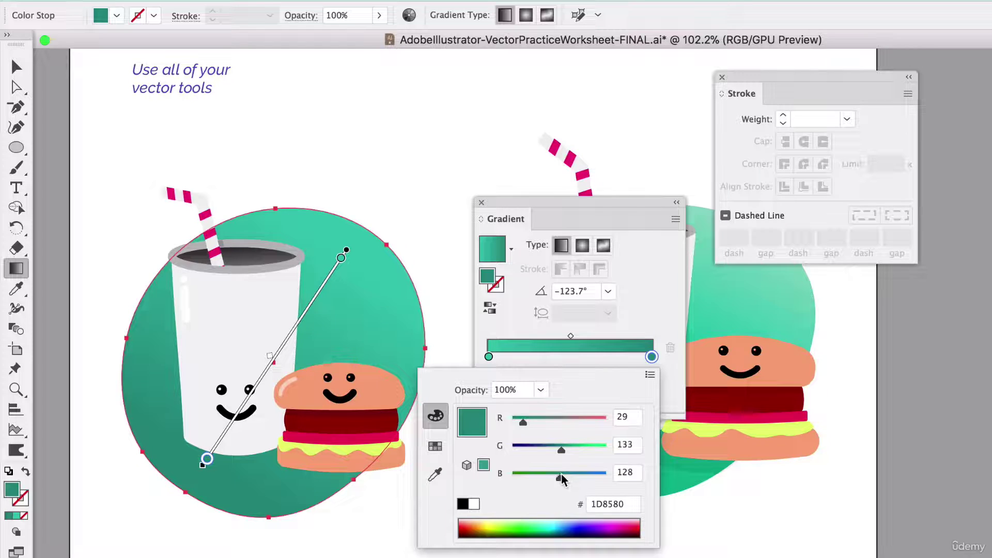
click(455, 330)
drag(113, 363, 432, 363)
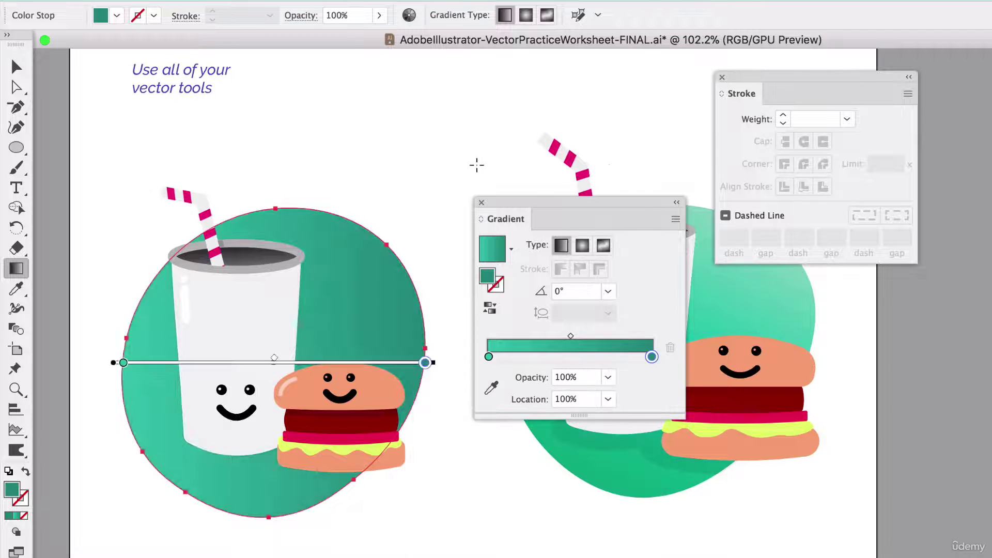
key(ctrl+z)
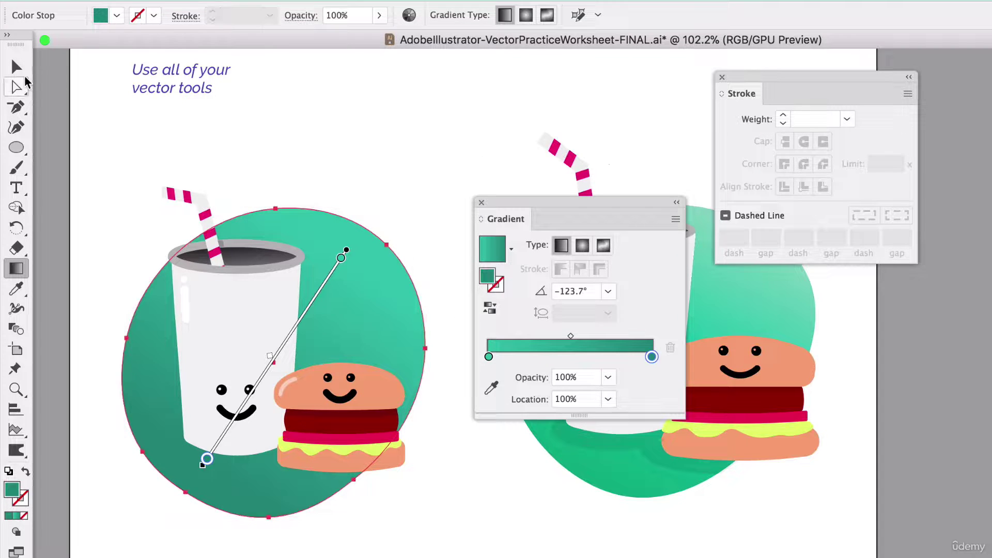
Step: Squash the background blob slightly by lowering its top edge, close the gradient settings and deselect the blob
click(18, 68)
click(238, 124)
click(342, 217)
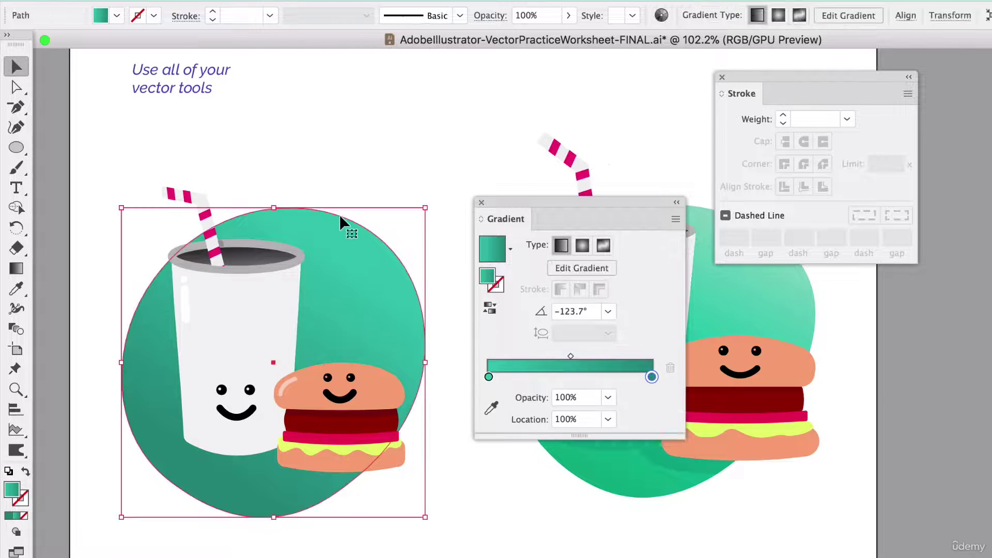
drag(274, 207, 274, 217)
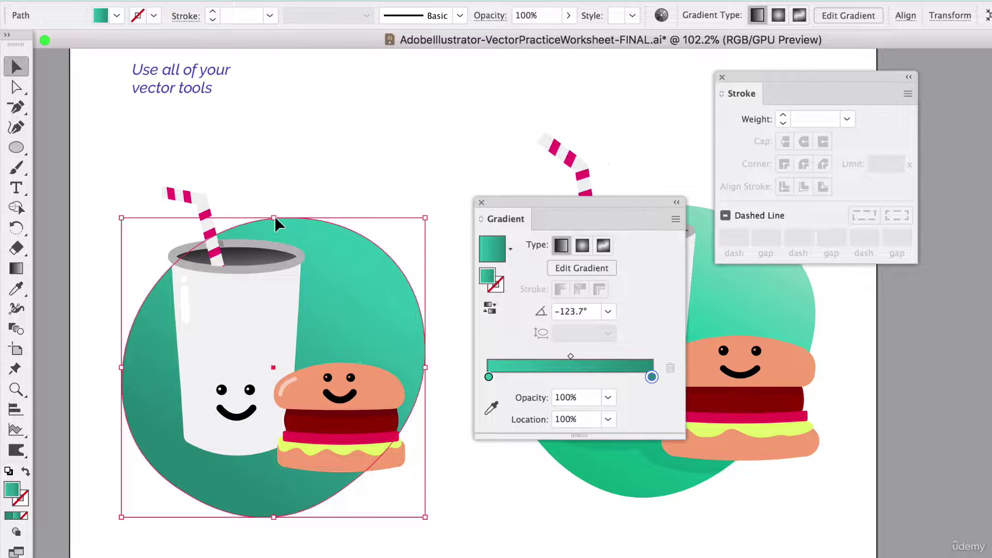
click(481, 203)
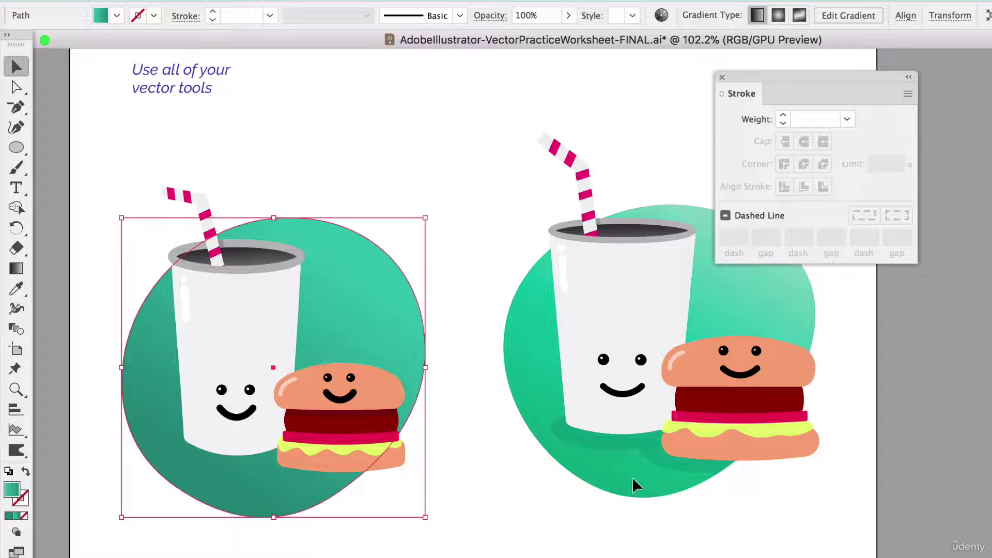
click(491, 529)
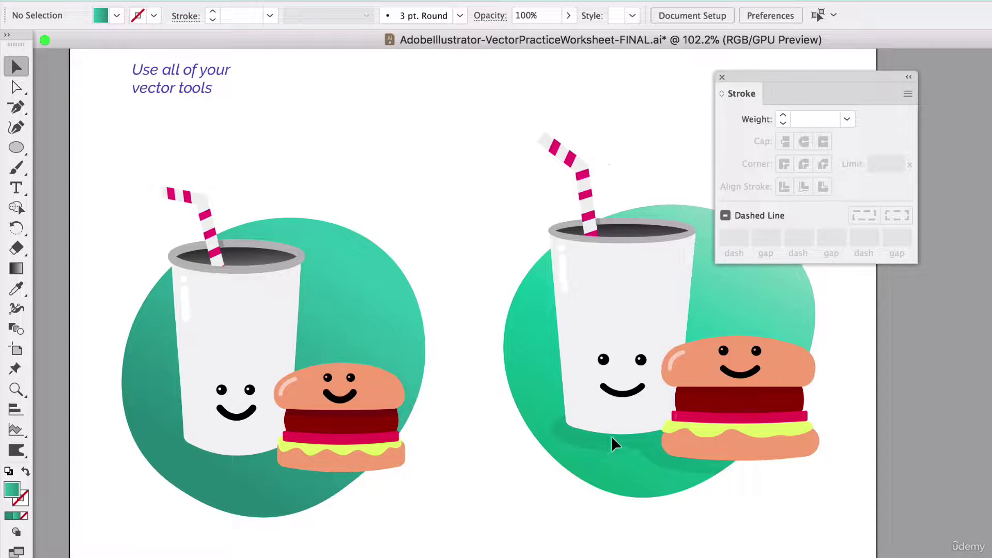
Step: Start a shadow outline with the Pen tool at the cup's lower left side, curving beneath the cup towards the burger's base
drag(26, 111, 62, 104)
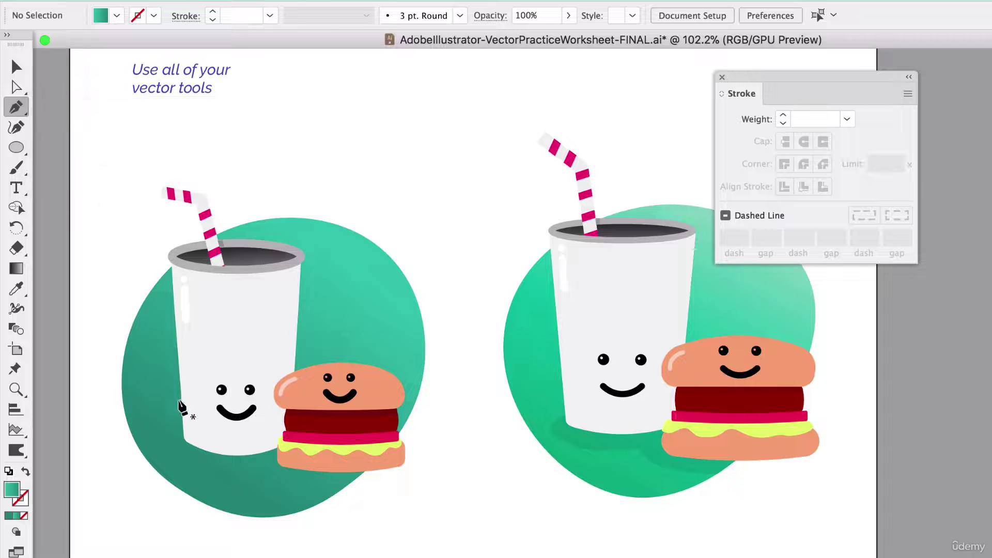
click(184, 408)
scroll(170, 438, up, 2)
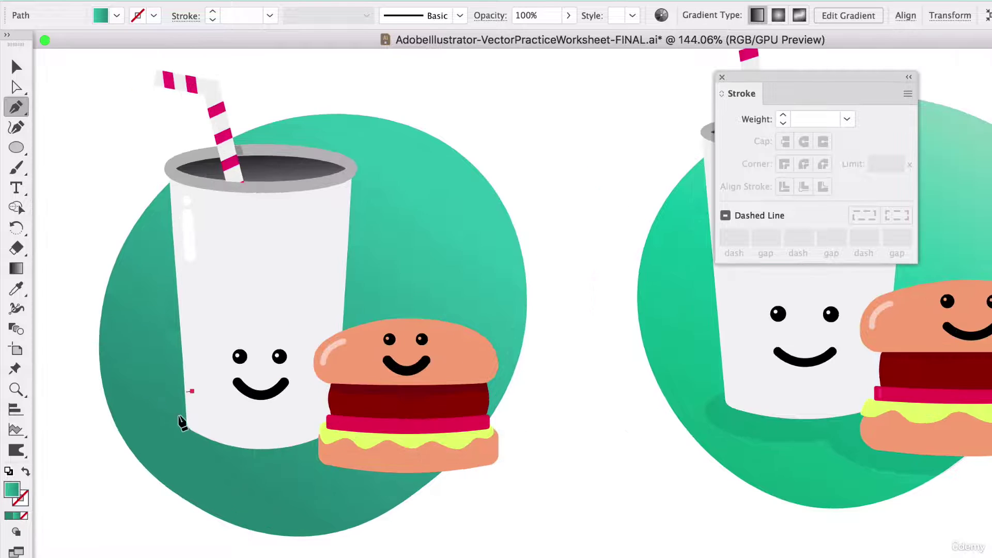
drag(166, 433, 170, 459)
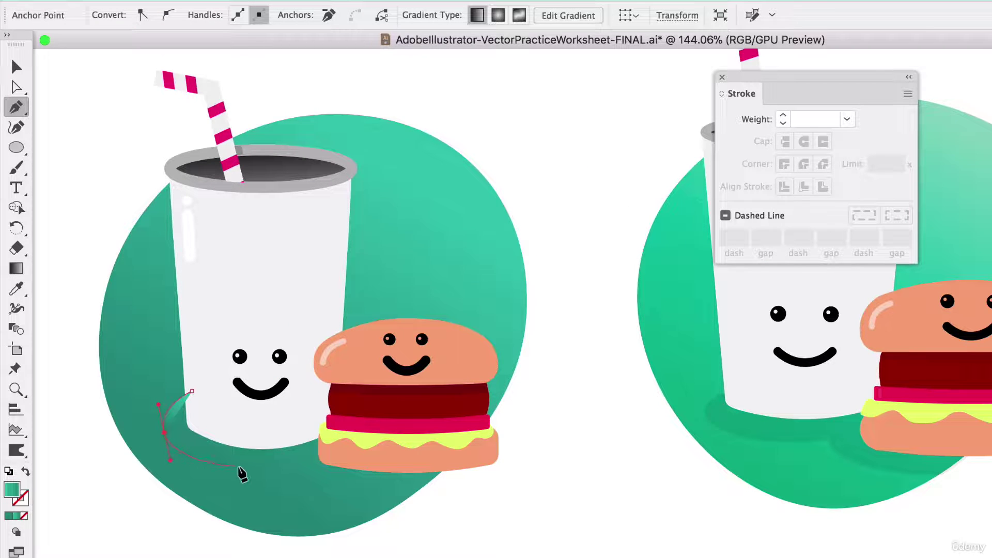
drag(284, 467, 310, 500)
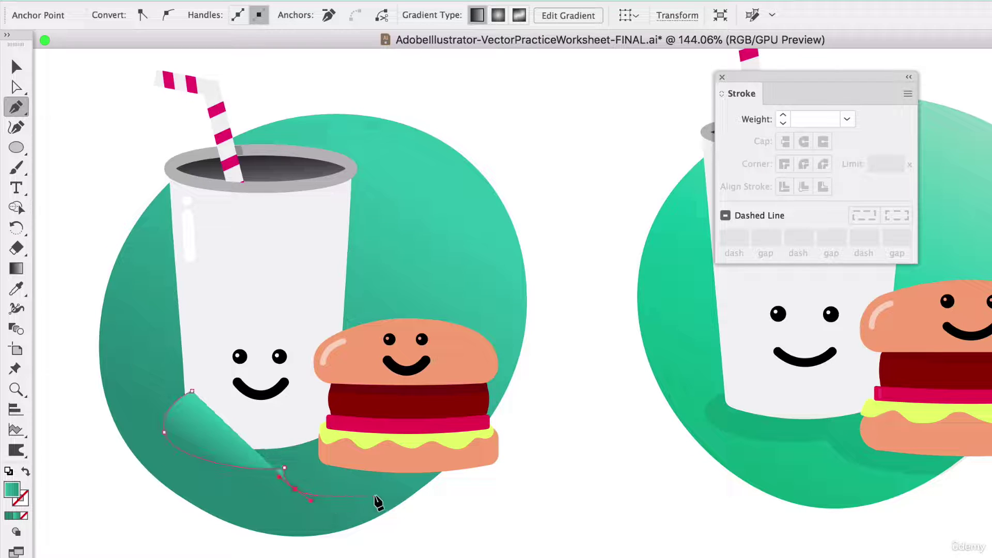
Step: Extend the shadow outline under and past the burger's right side, and close it back across both figures
click(402, 501)
click(499, 503)
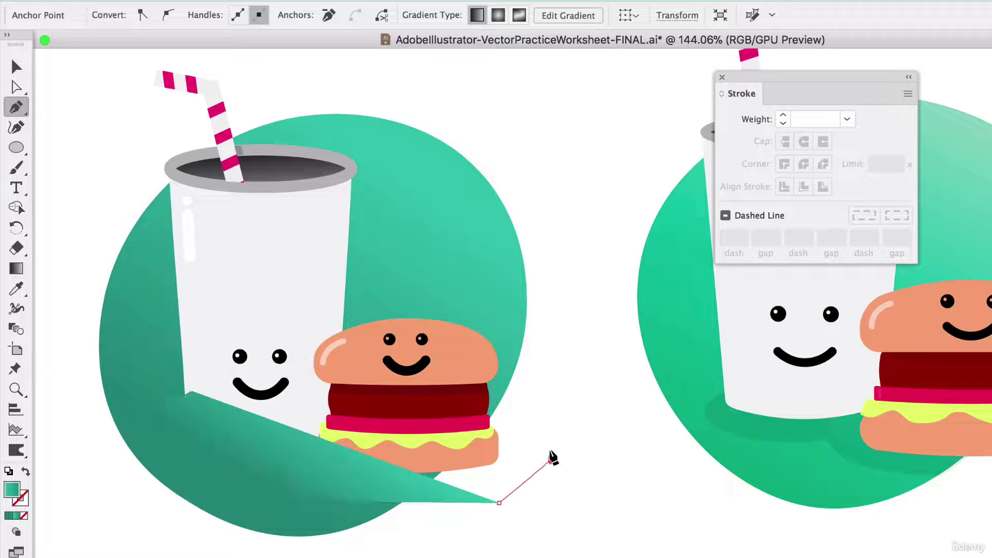
click(550, 459)
click(540, 427)
click(436, 434)
click(236, 388)
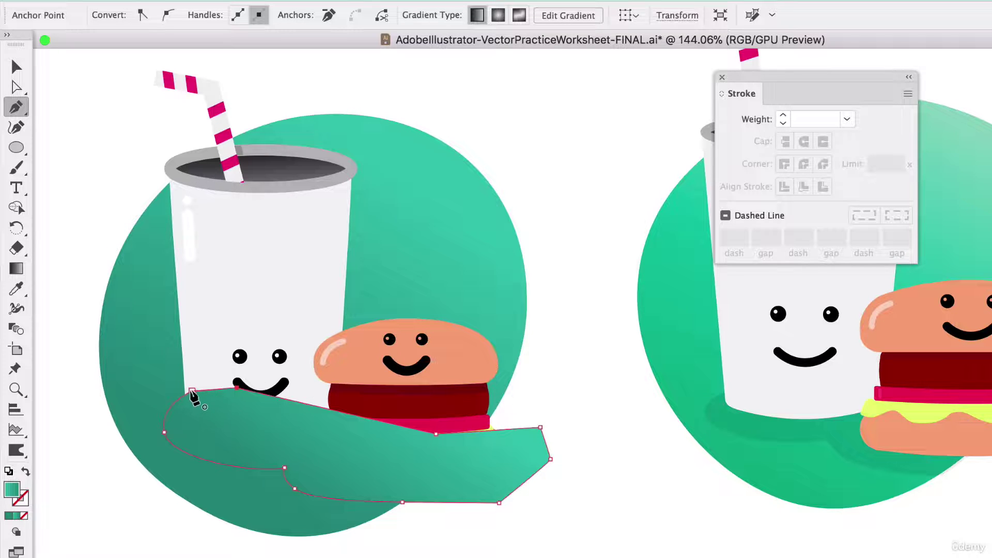
click(192, 391)
double_click(12, 488)
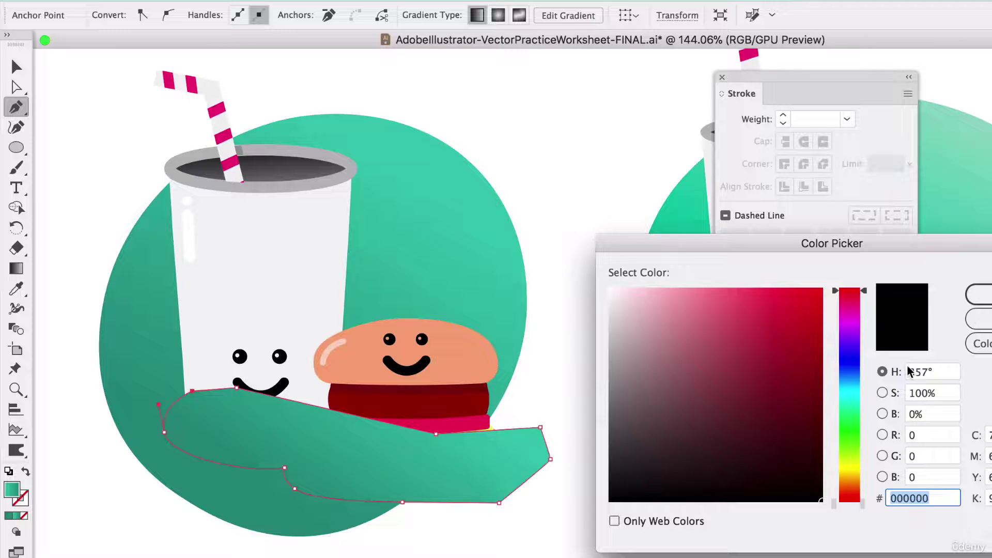
drag(872, 438, 824, 502)
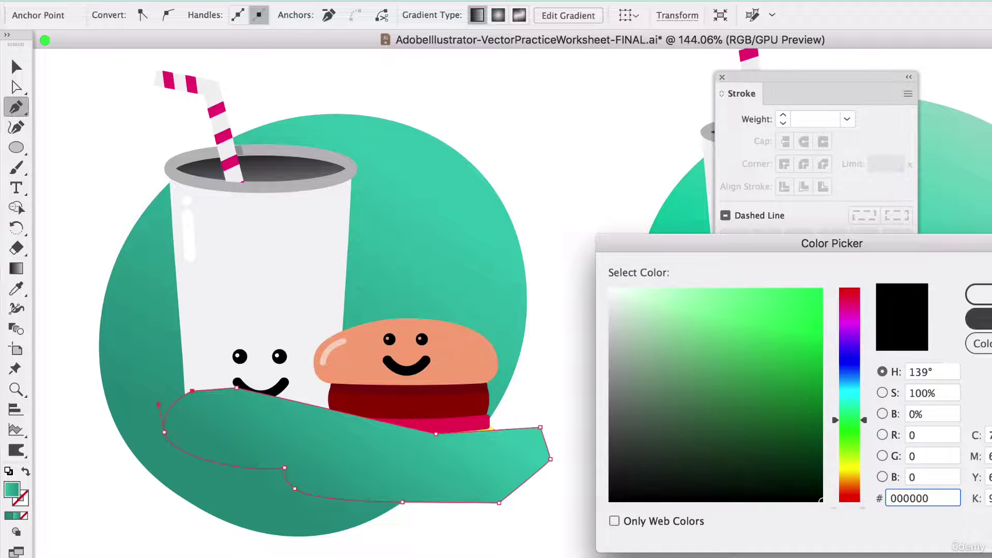
key(Escape)
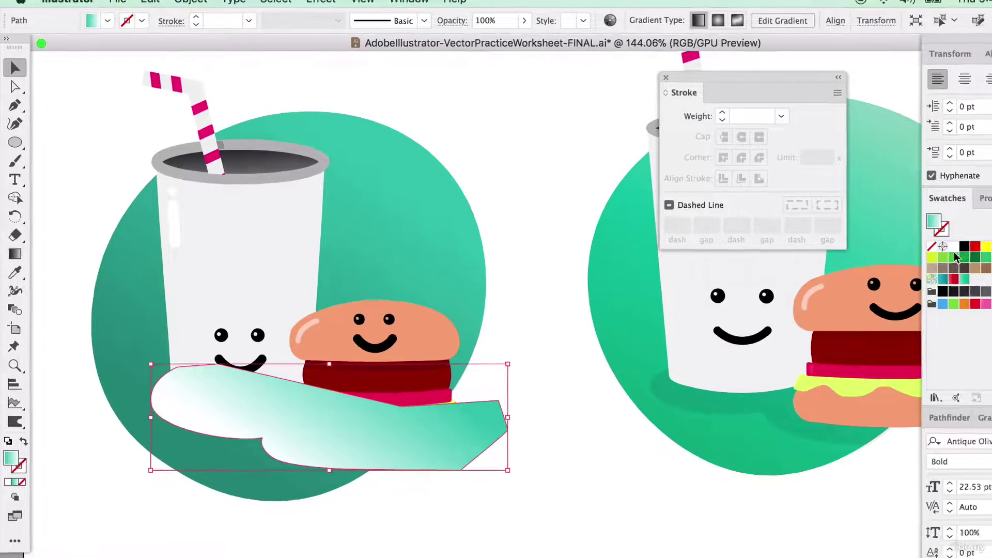
Step: Fill the shadow shape with black and send it backward behind the cup and burger, keeping it above the blob
key(v)
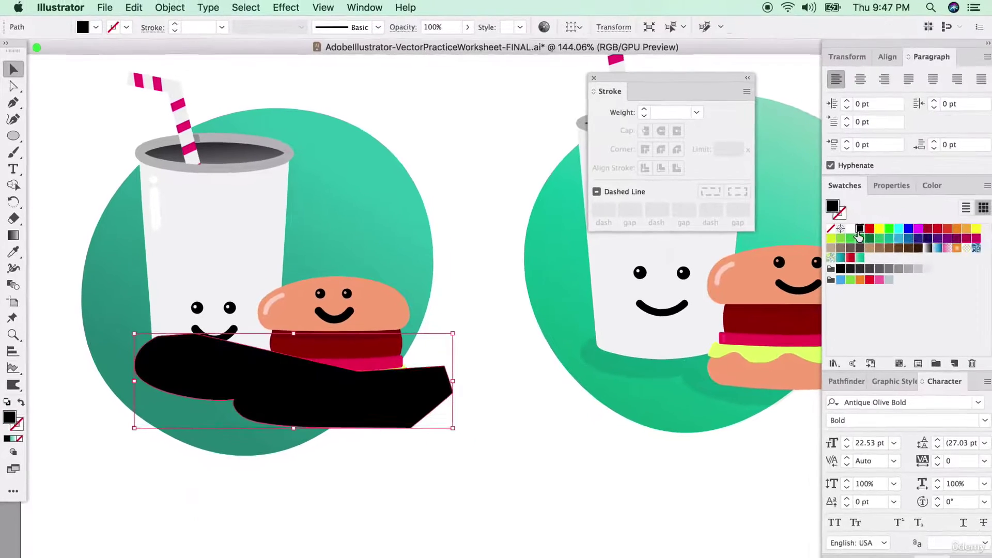
key(super+bracketleft)
key(super+bracketleft)
key(super+bracketleft)
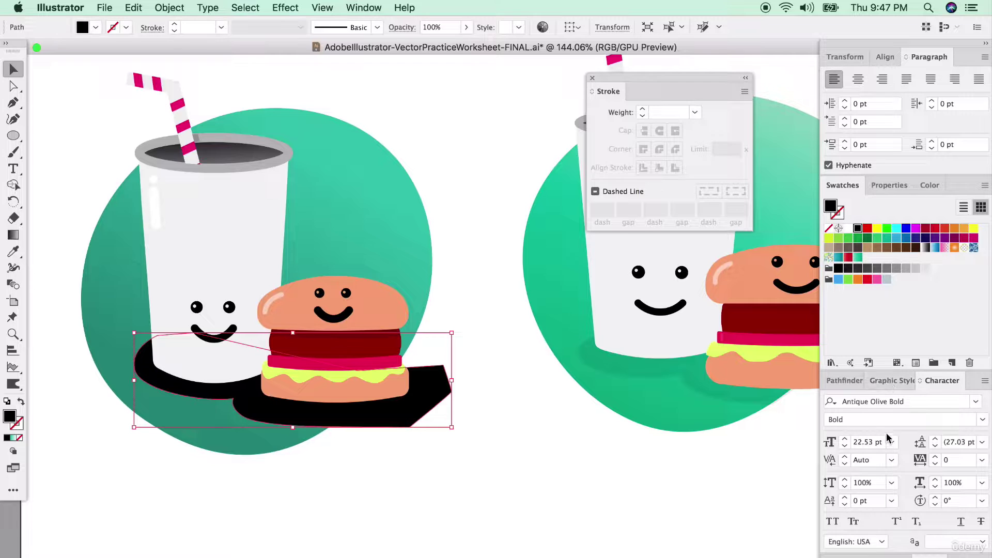
Step: Open the transparency settings for the selected shadow shape and place them beside the illustration
key(F7)
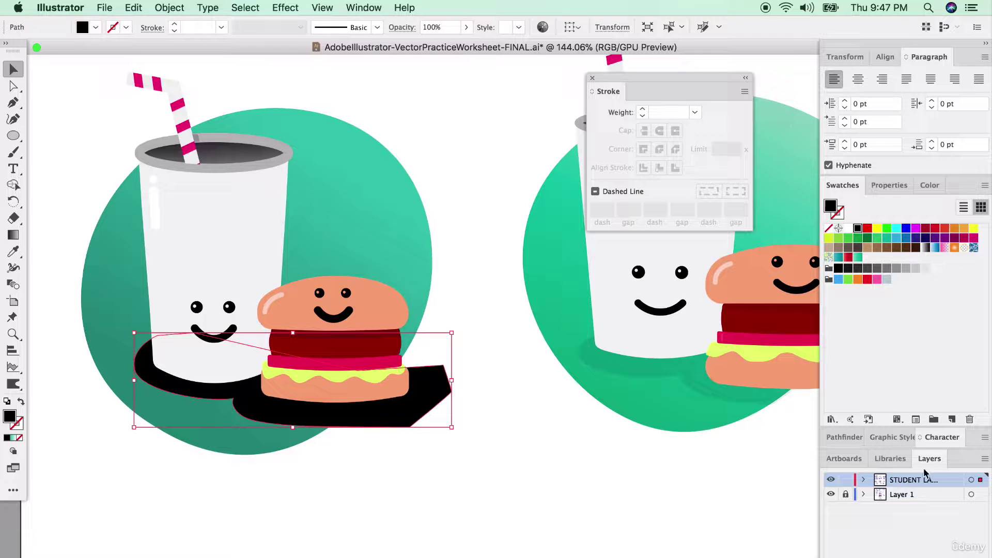
click(844, 60)
click(364, 7)
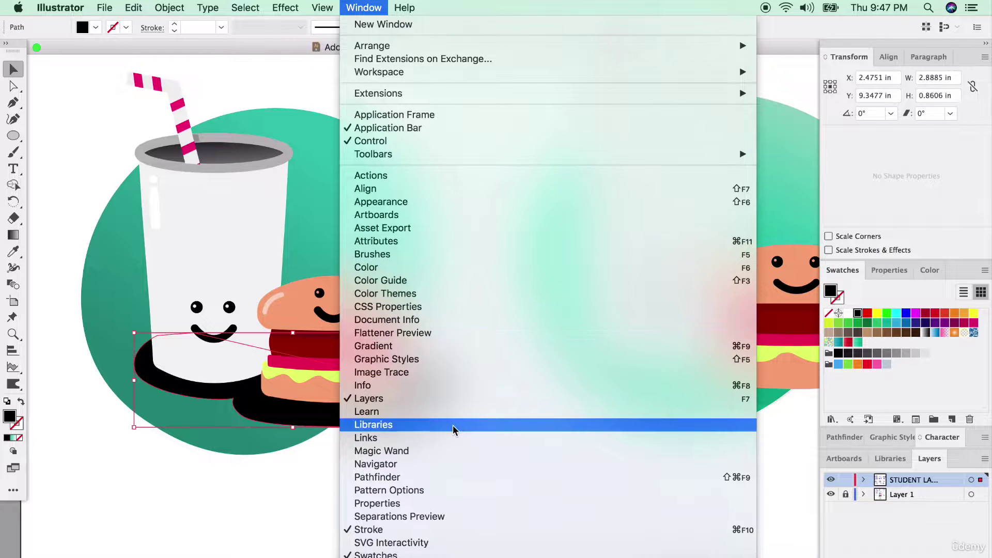
scroll(452, 425, down, 3)
scroll(423, 460, down, 2)
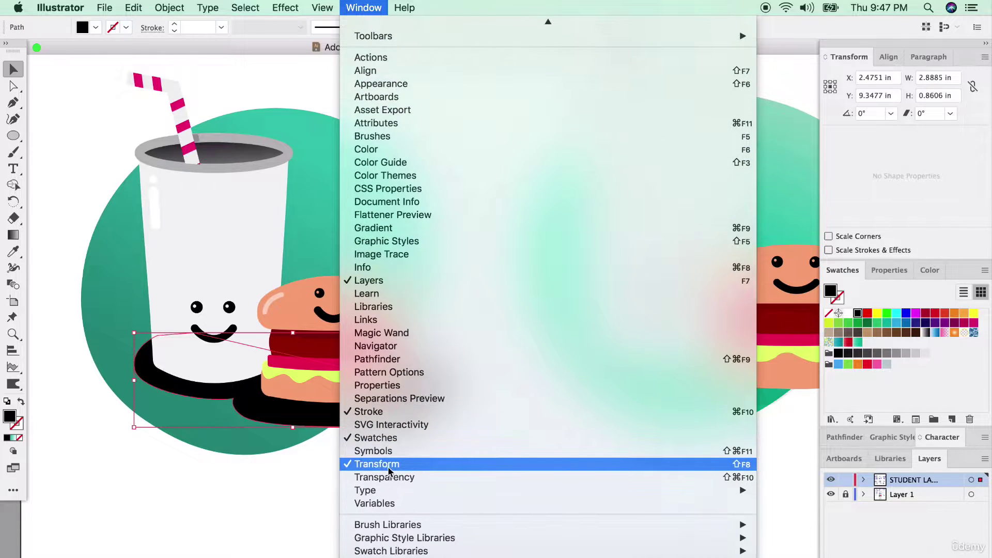
click(382, 477)
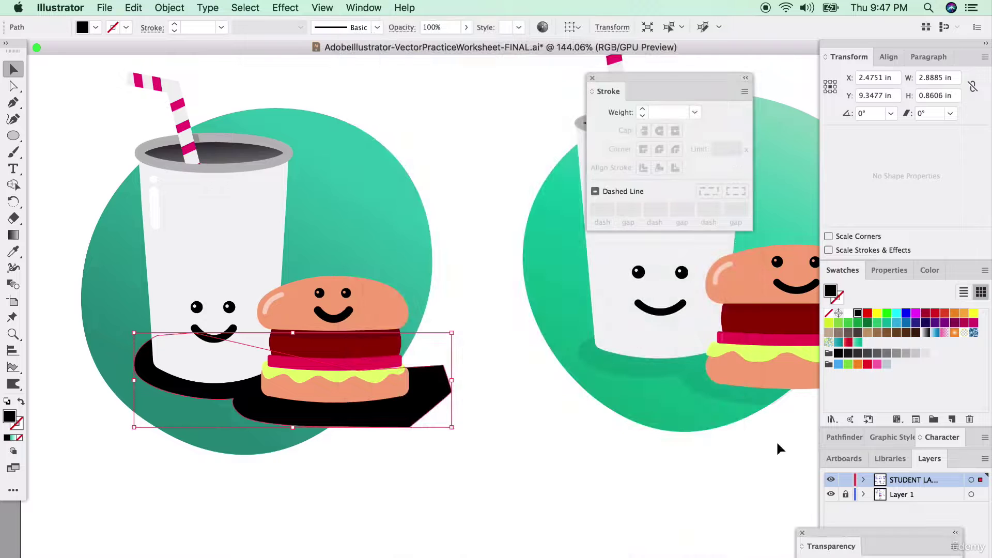
drag(823, 531, 480, 164)
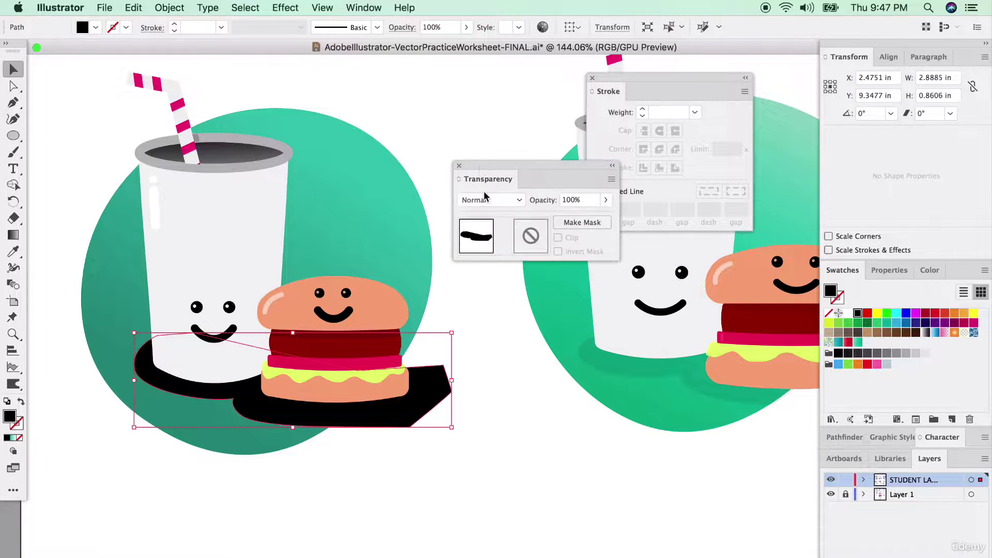
Step: Keep the shadow's blending mode at Normal, lower its opacity to about 20%, and deselect it
click(485, 200)
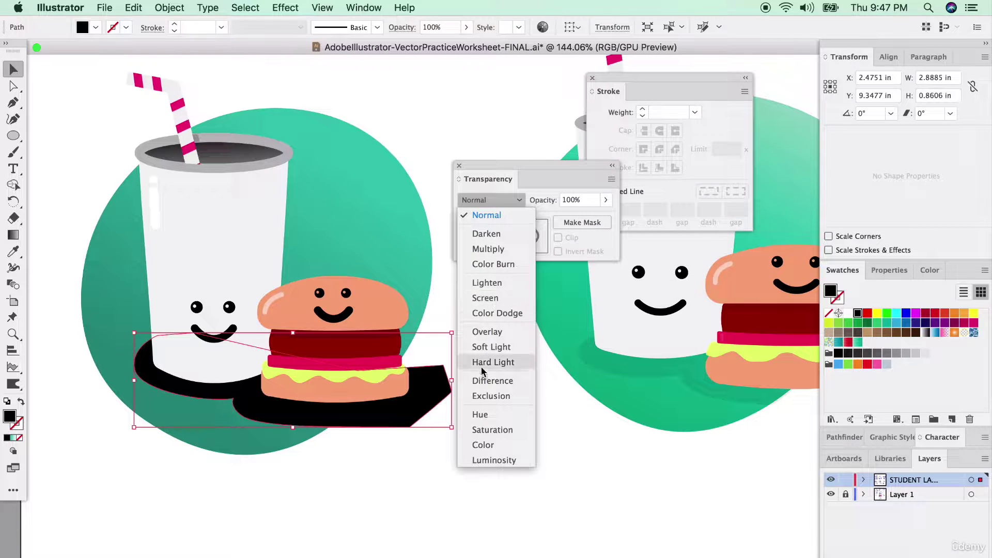
click(489, 216)
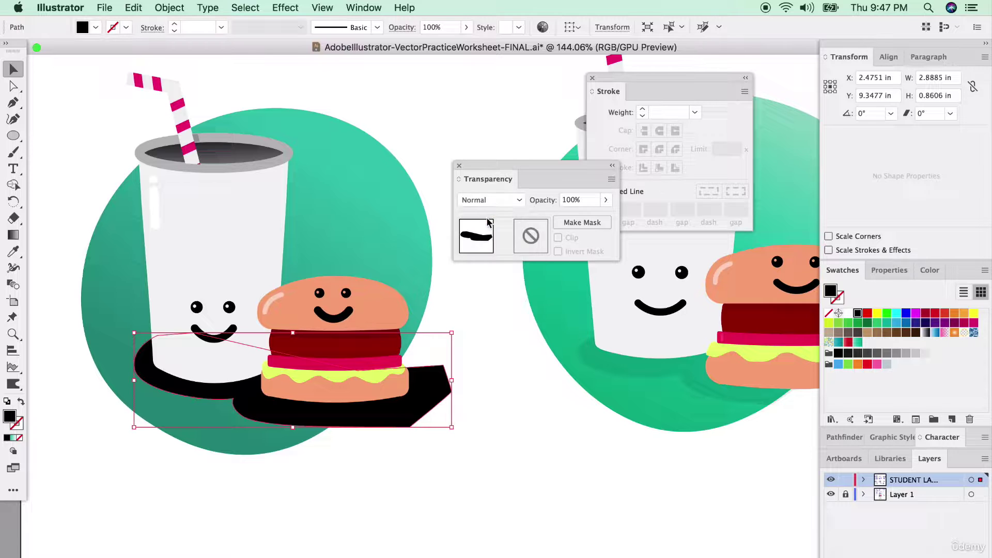
click(605, 200)
drag(603, 217, 562, 223)
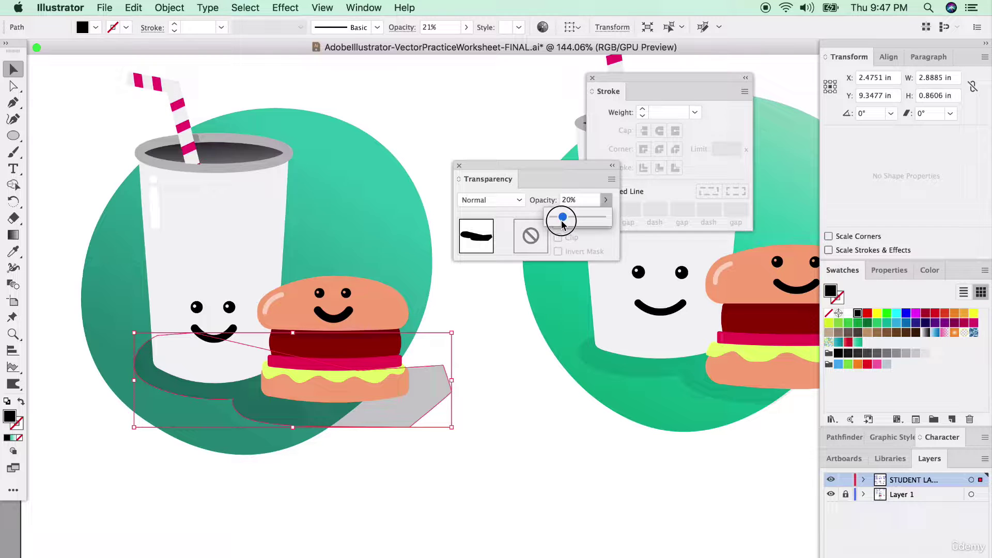
click(531, 348)
Step: Select the green blob together with the shadow and remove the shadow part extending beyond the blob with the Shape Builder tool
click(366, 195)
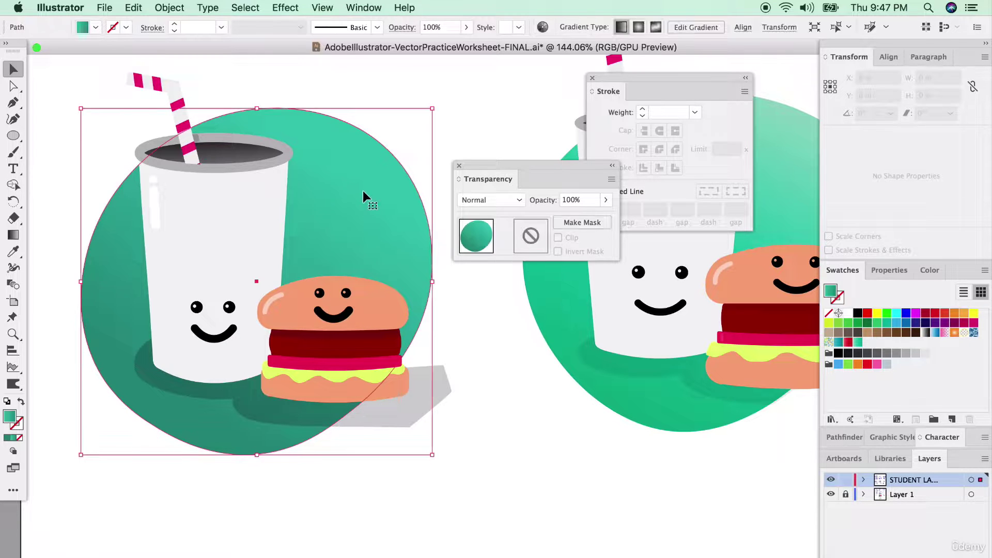
click(456, 391)
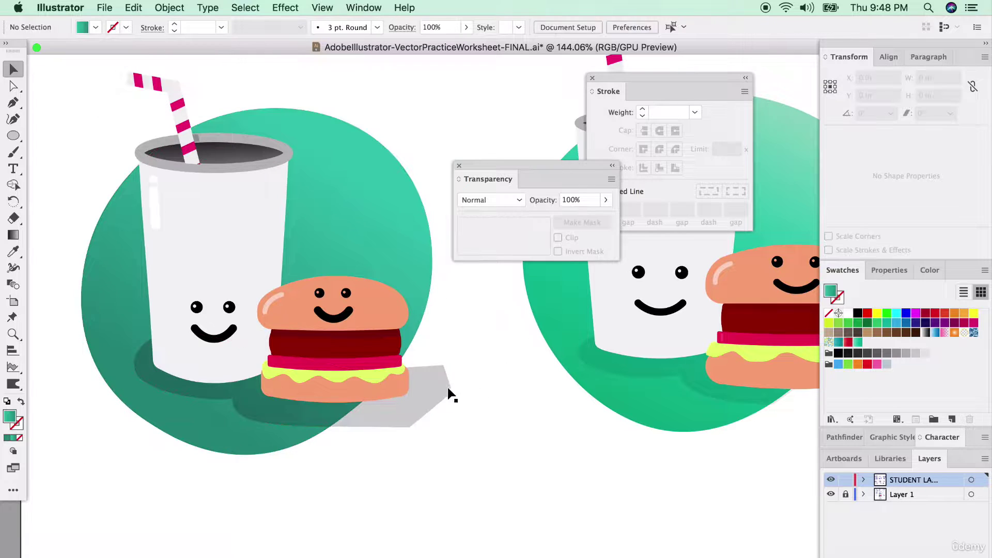
click(360, 217)
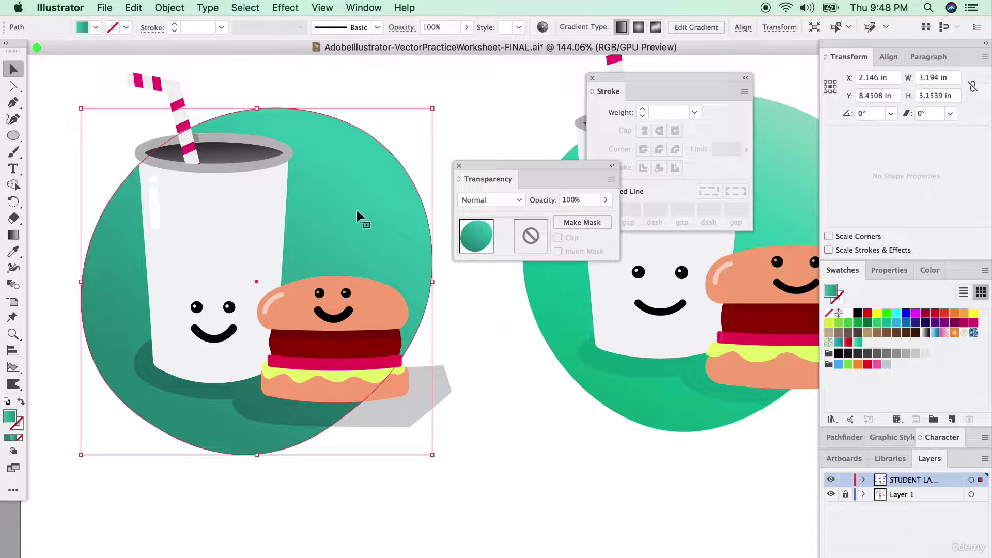
shift+click(436, 387)
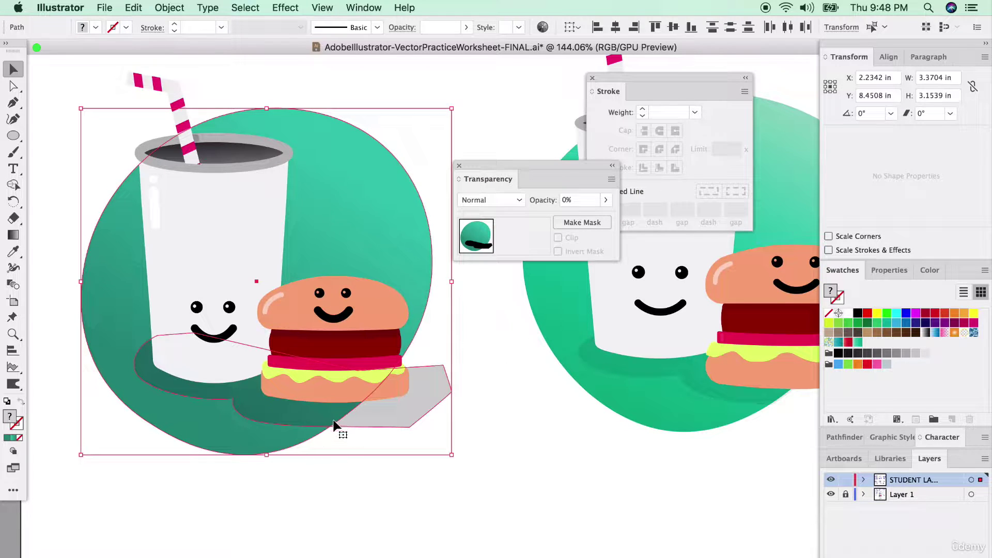
click(13, 185)
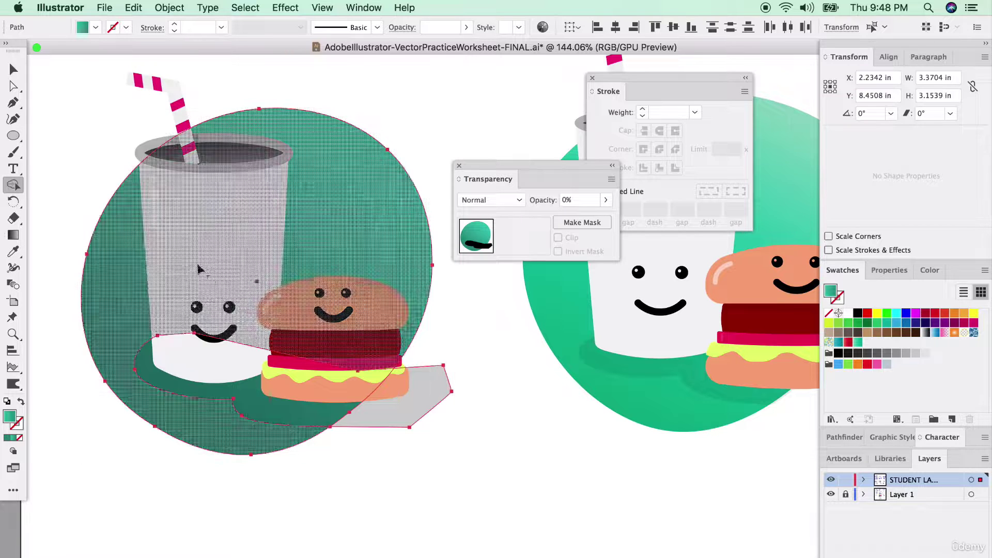
alt+click(369, 421)
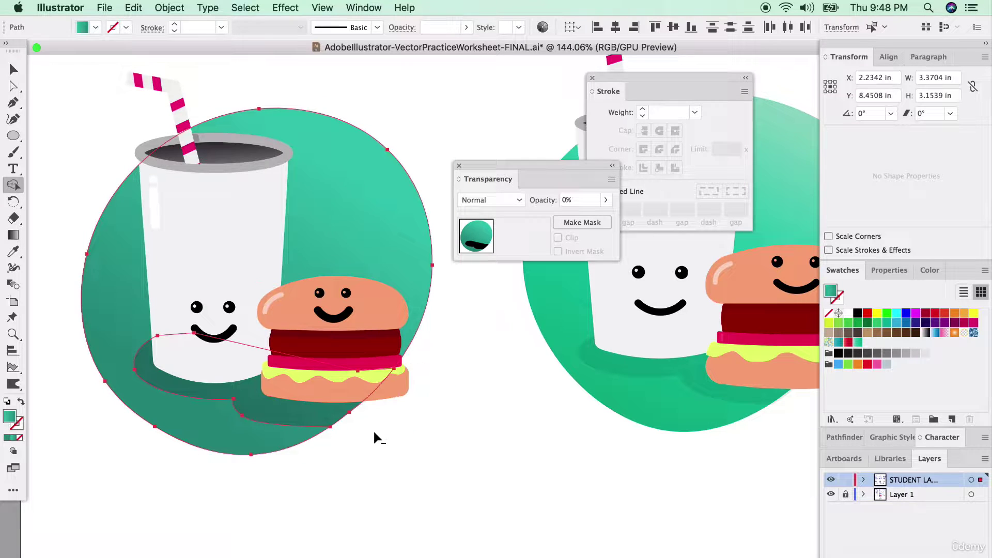
Step: Deselect the artwork and dock the floating Transparency and Stroke panels with the Swatches panel group
click(13, 70)
key(super+shift+a)
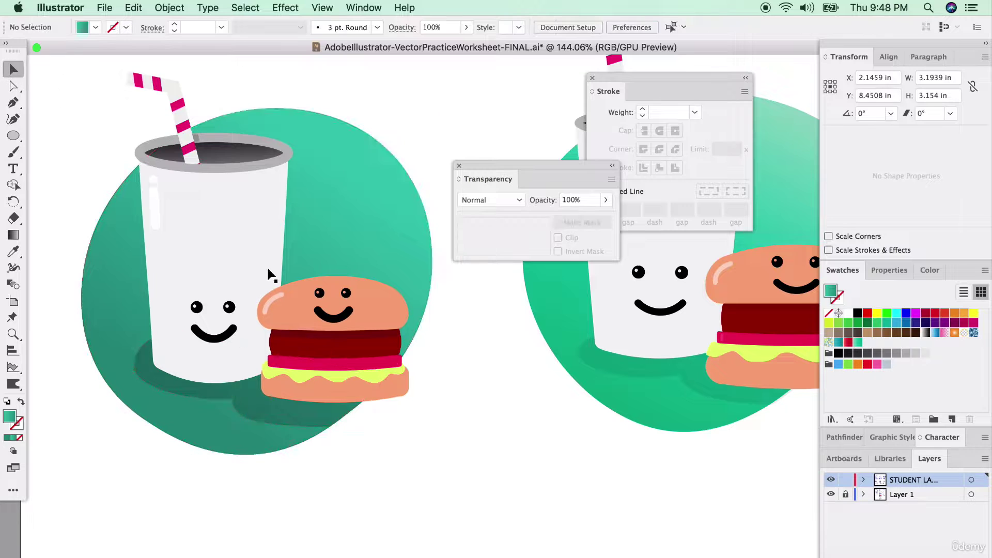
mouse_move(478, 171)
mouse_down()
mouse_move(640, 89)
mouse_move(722, 95)
mouse_move(942, 288)
mouse_move(951, 270)
mouse_up()
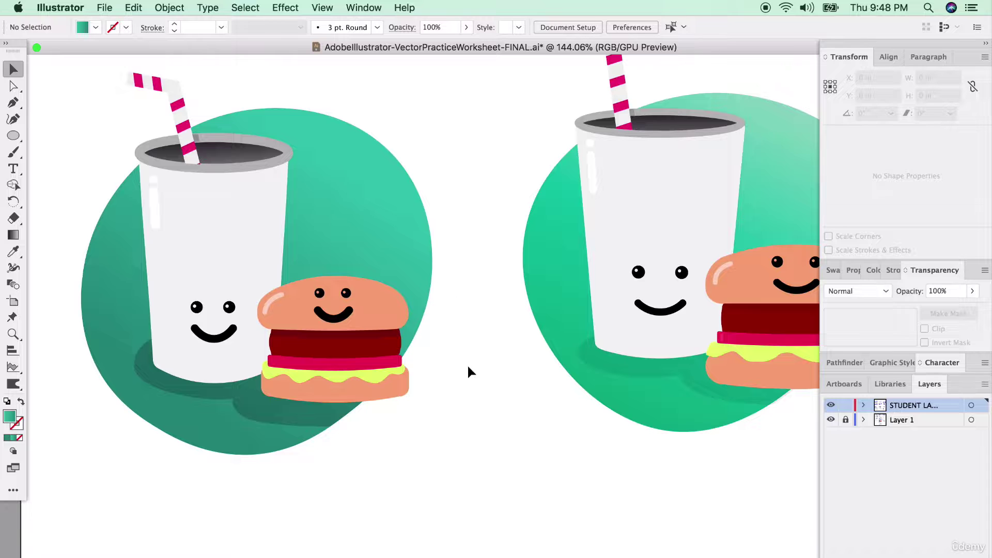
Step: Compare the finished cup and burger illustration with the reference, examining the highlights, faces, straw and shadows up close
scroll(458, 357, down, 3)
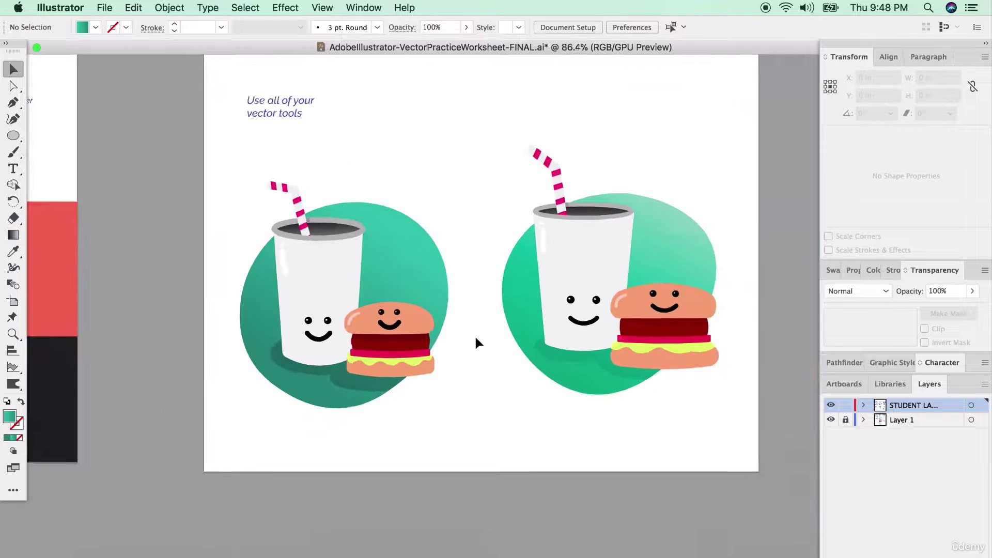
scroll(474, 335, up, 2)
click(292, 344)
click(484, 332)
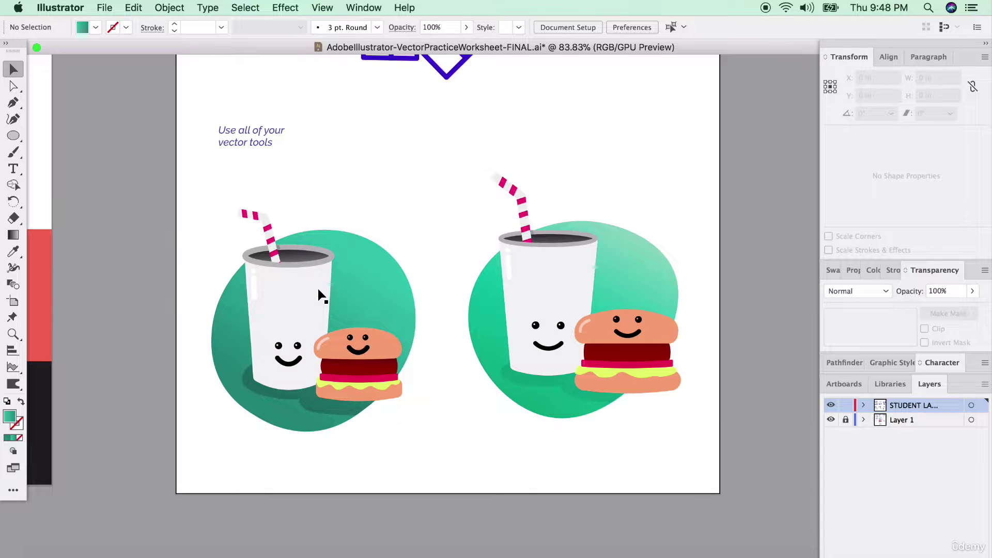
scroll(304, 326, up, 10)
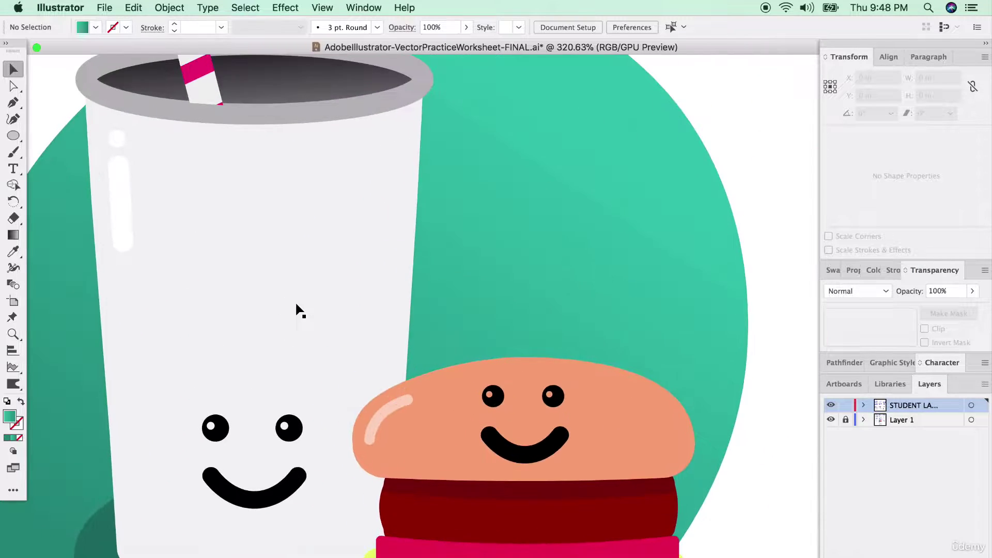
scroll(295, 301, right, 15)
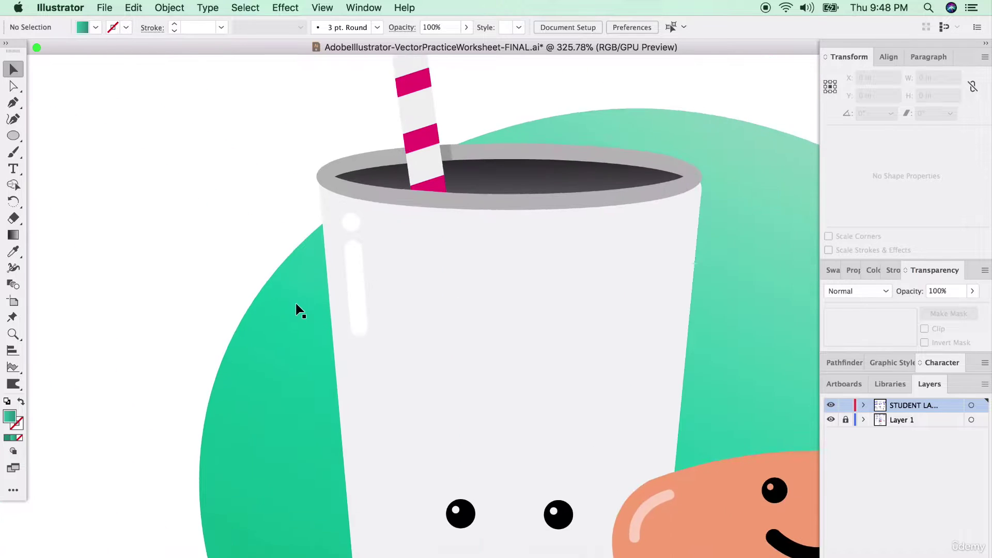
scroll(296, 304, right, 5)
scroll(354, 172, up, 2)
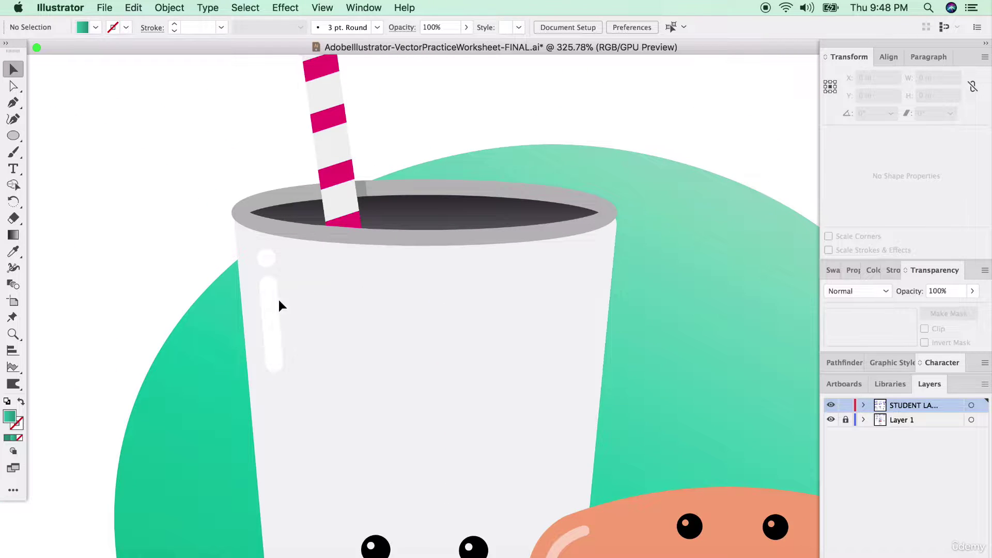
scroll(525, 464, down, 6)
scroll(525, 464, right, 4)
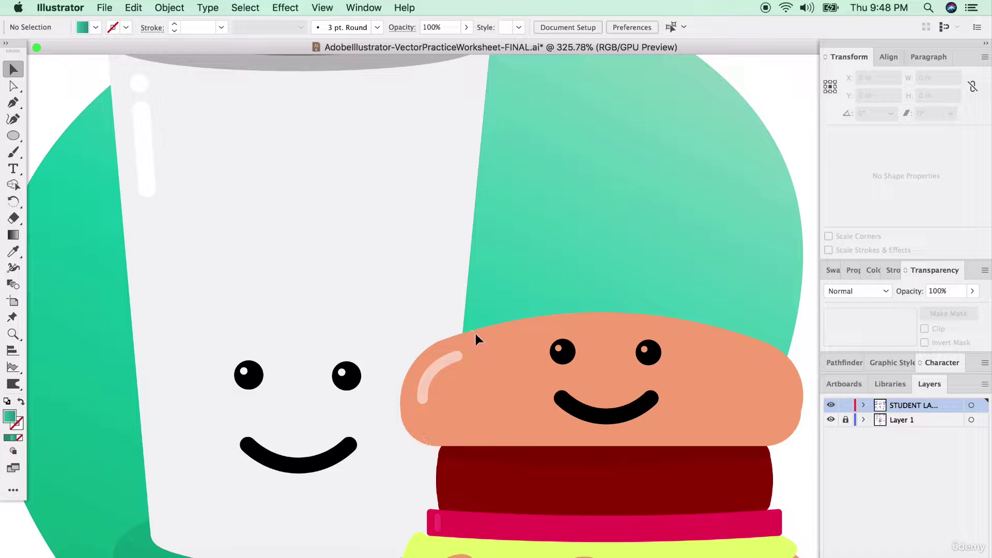
scroll(350, 395, down, 4)
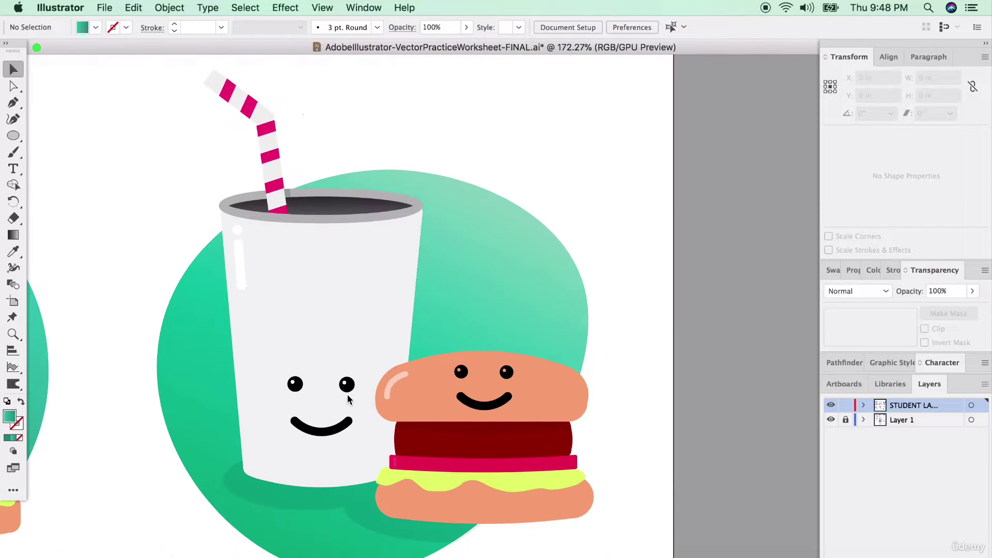
scroll(347, 398, down, 6)
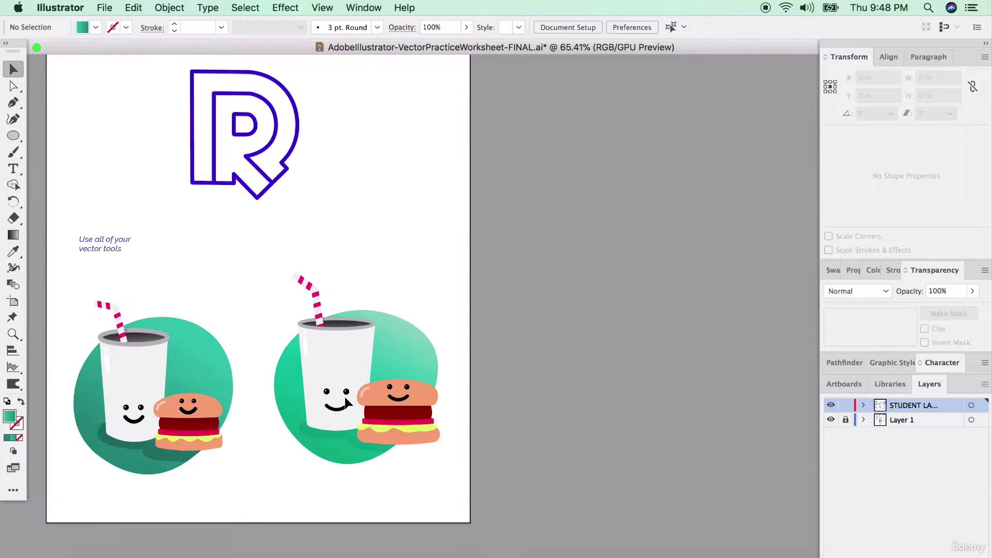
Step: Review all the worksheet's artboards together and examine the Grids and Pixel Art practice page
scroll(346, 403, down, 6)
key(super+alt+0)
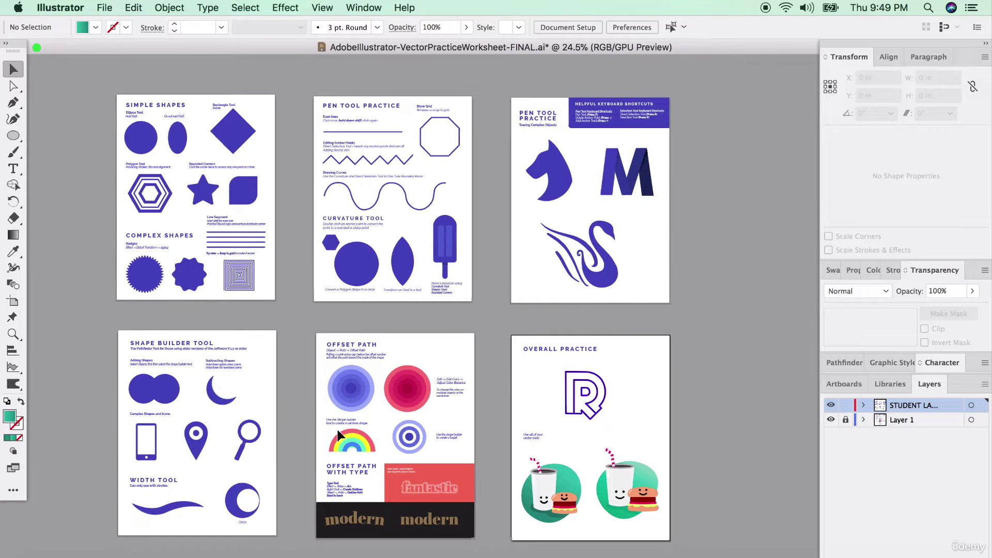
scroll(346, 405, down, 10)
scroll(336, 426, up, 5)
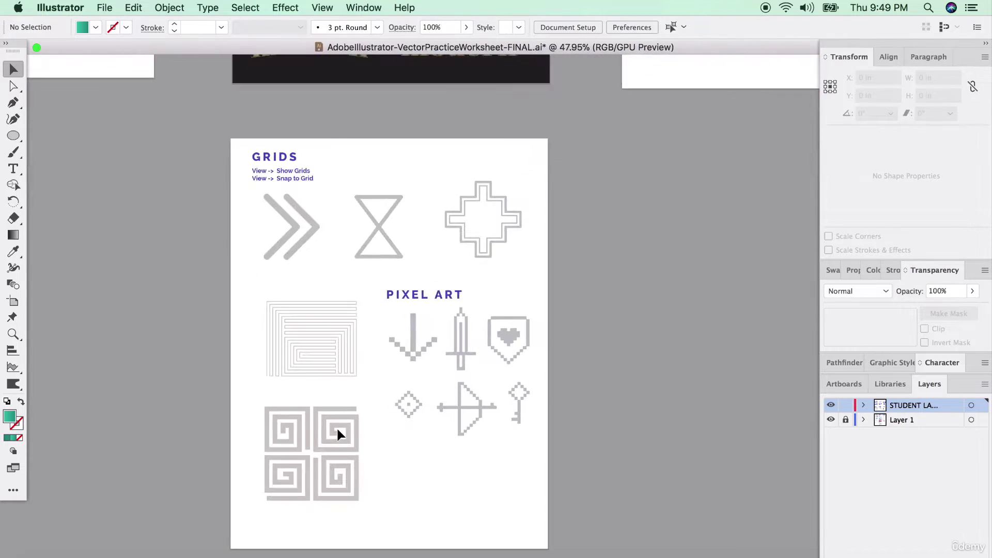